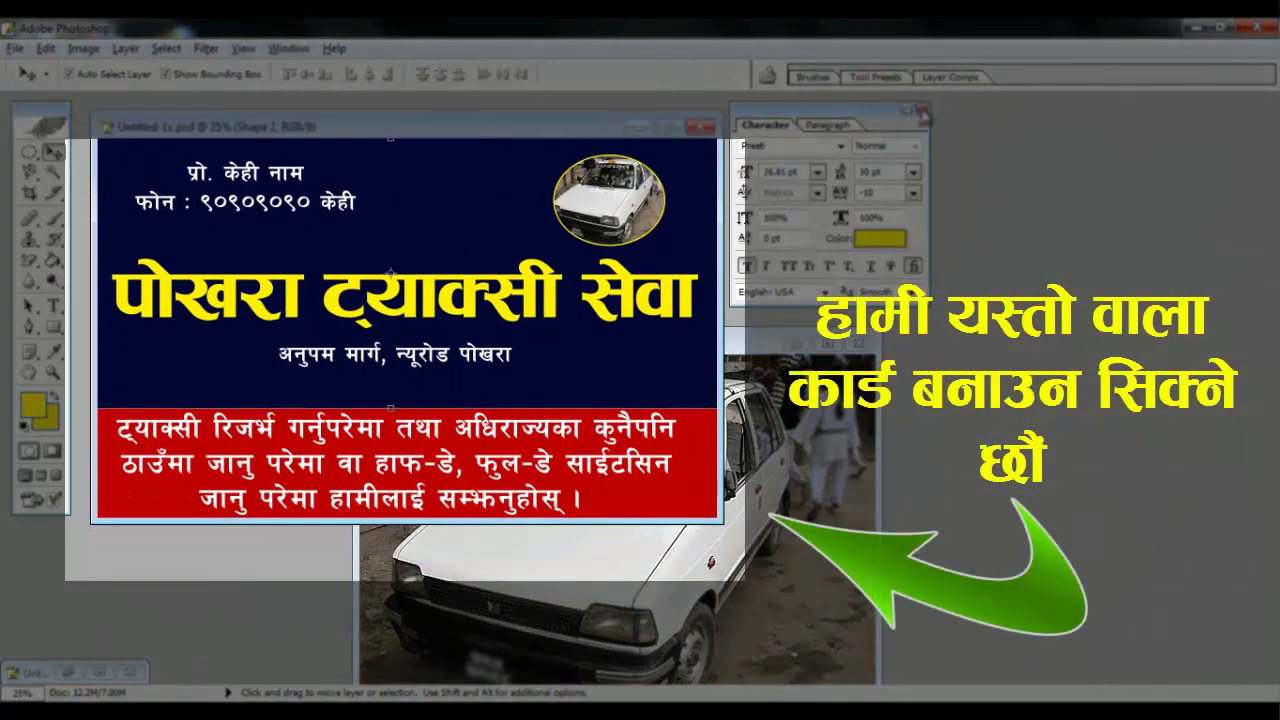
Move the finished taxi-card preview aside and bring up the File menu
left_click_drag(597, 132, 627, 146)
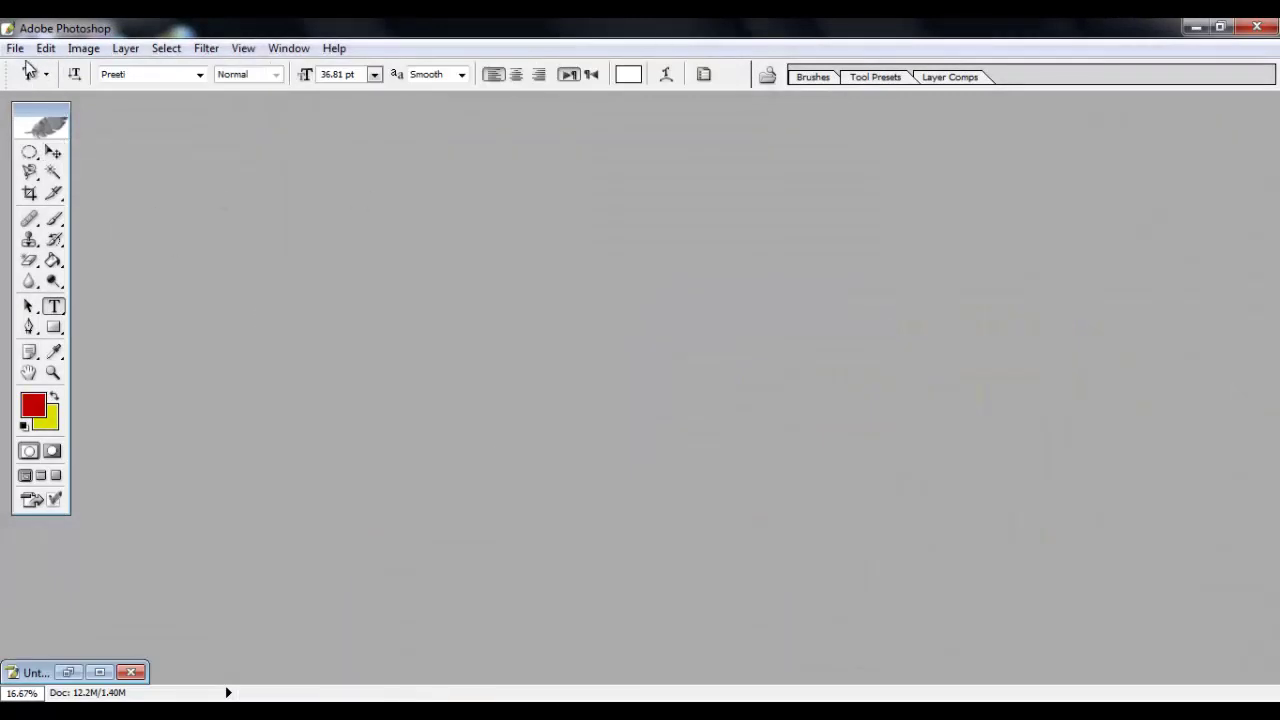
left_click(17, 51)
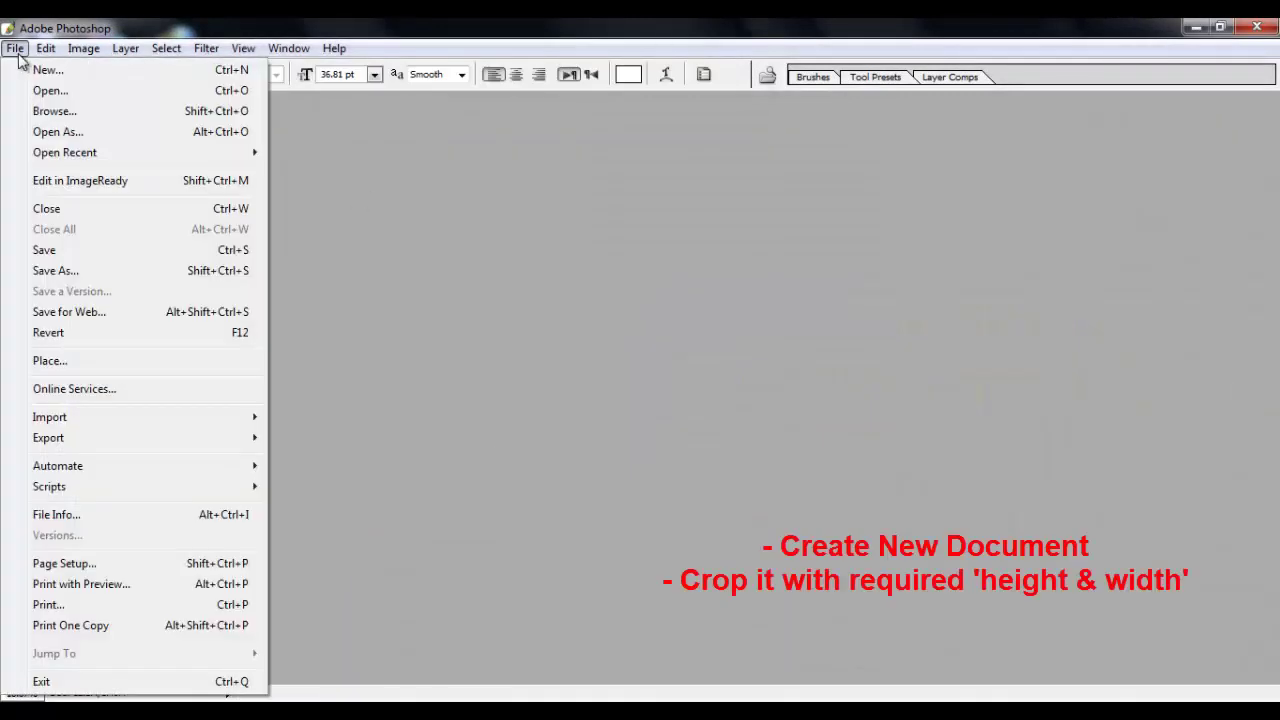
Create a blank Untitled-1 document and crop it to 8.8 × 5.4 in at 300 pixels/inch
left_click(136, 70)
left_click(815, 272)
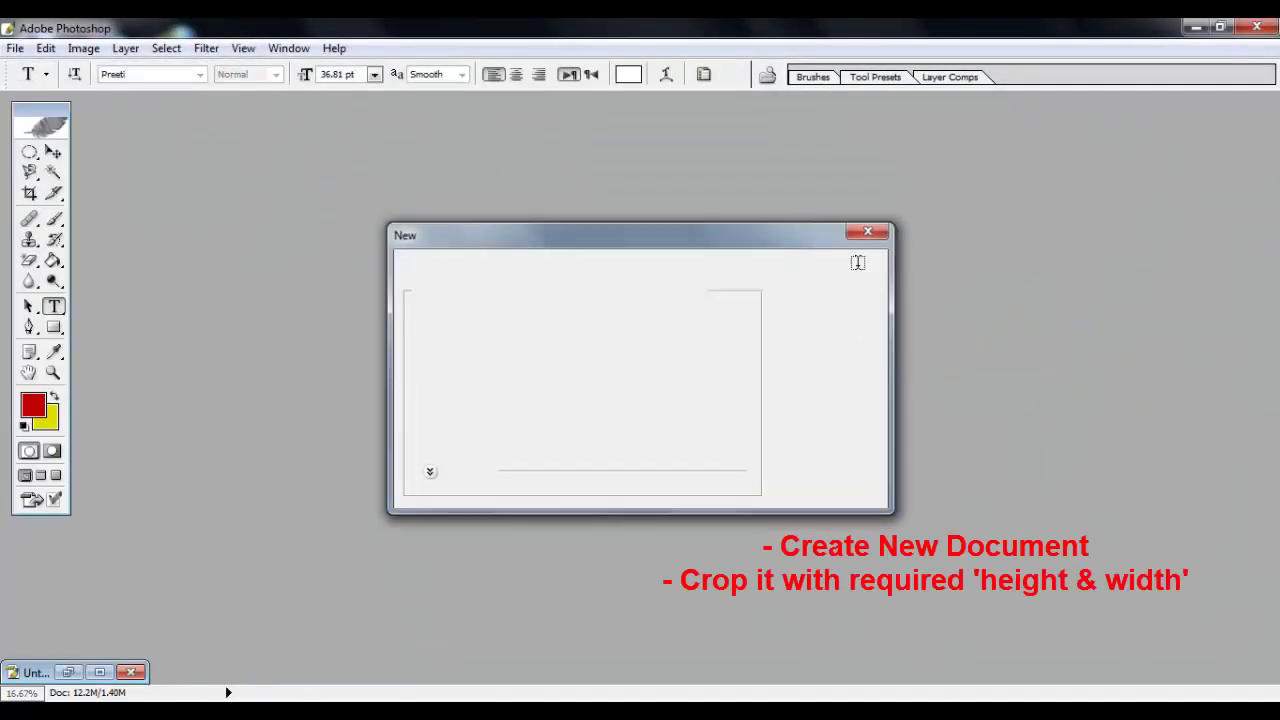
left_click(30, 195)
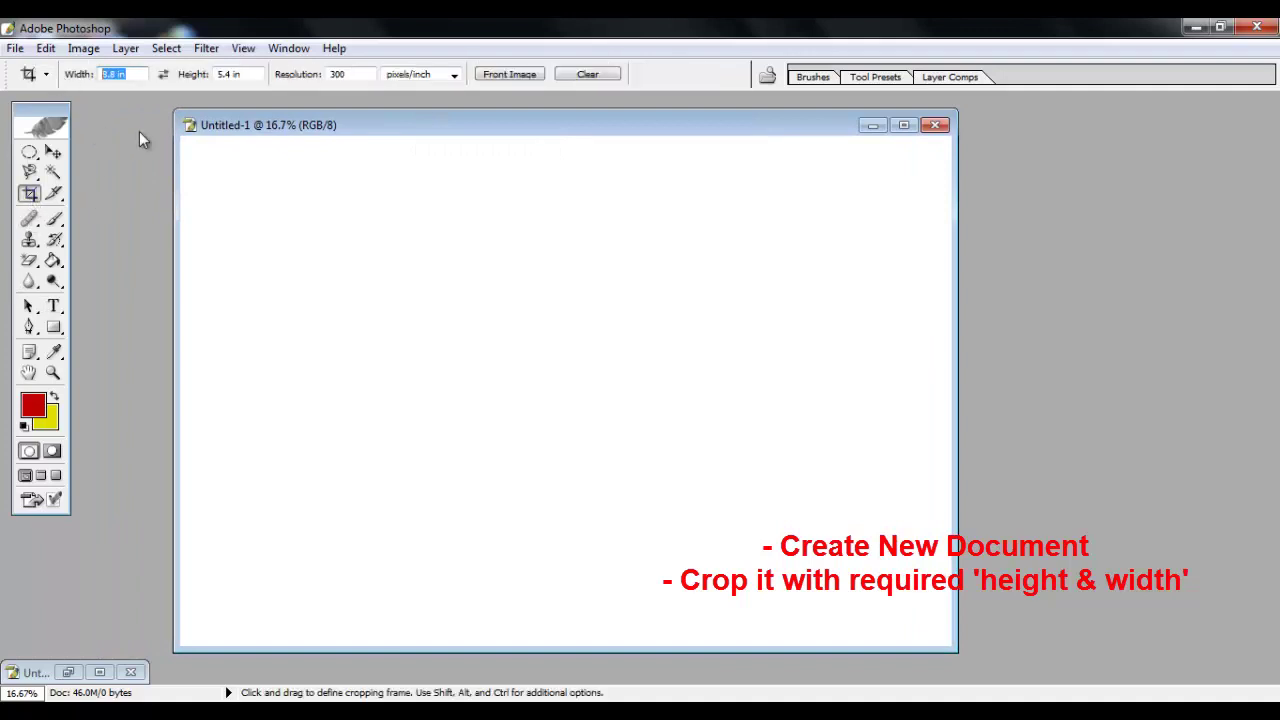
left_click(346, 74)
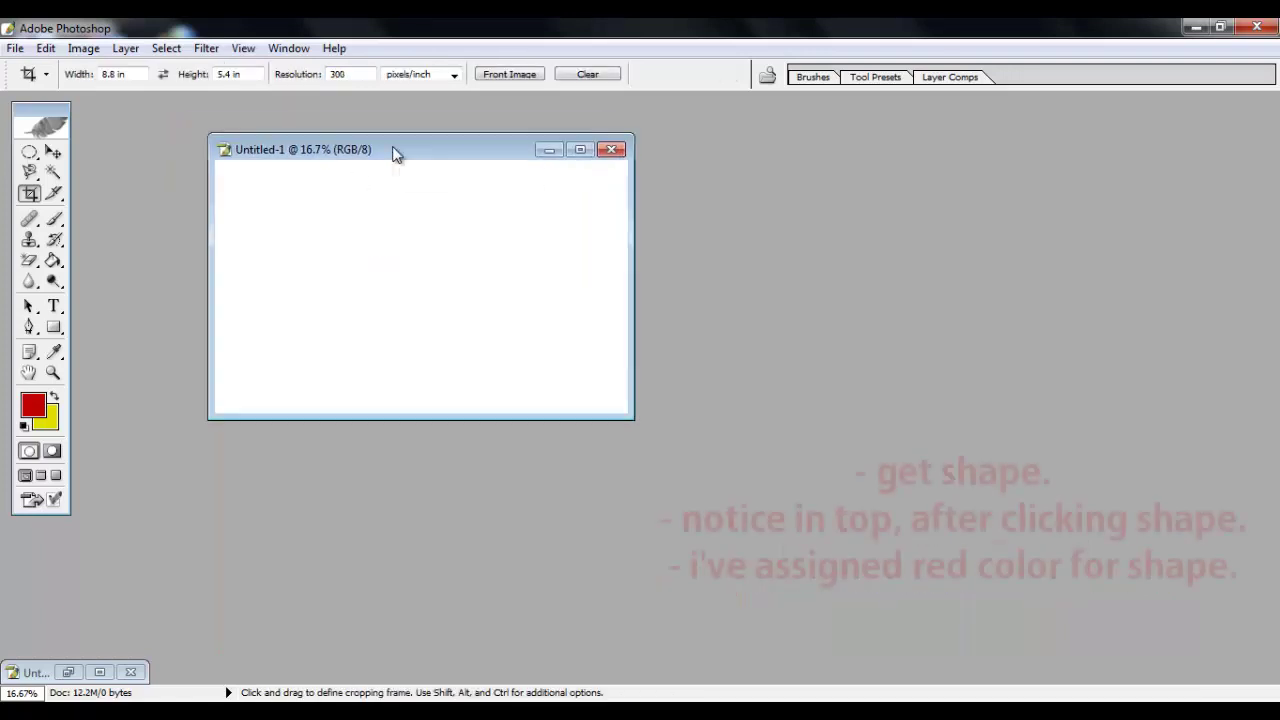
left_click(436, 285, "ctrl")
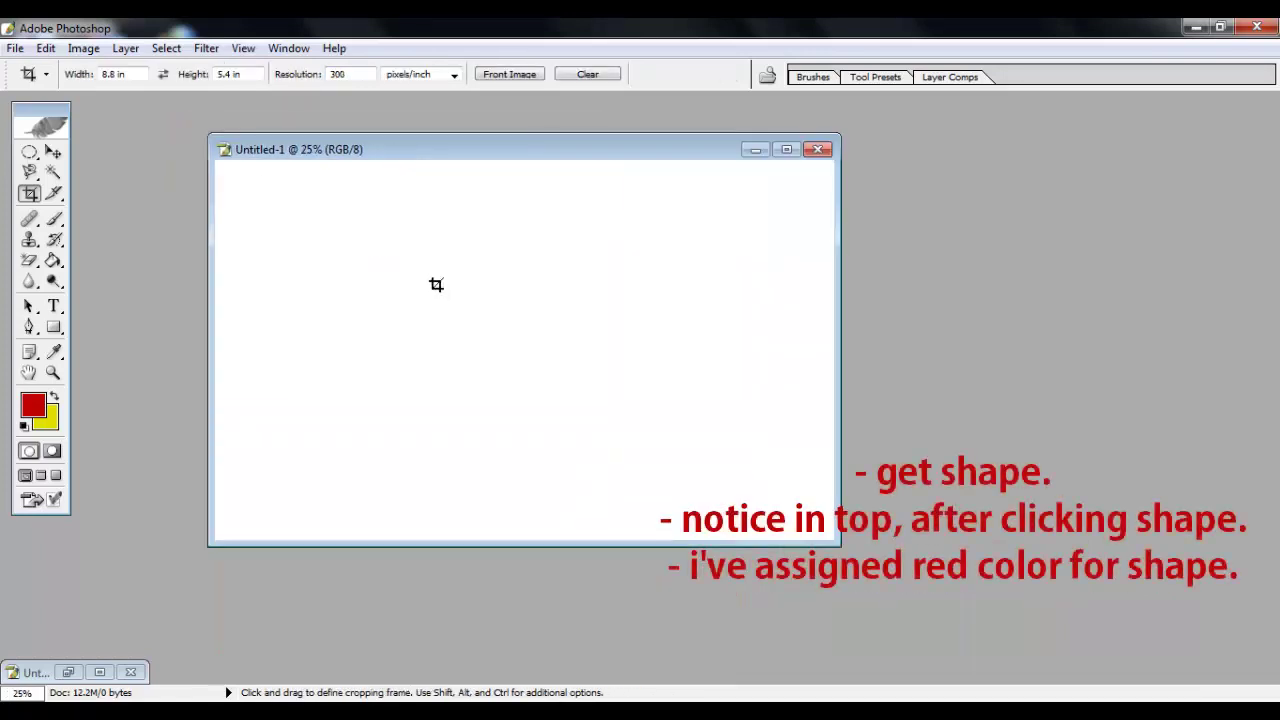
left_click(53, 327)
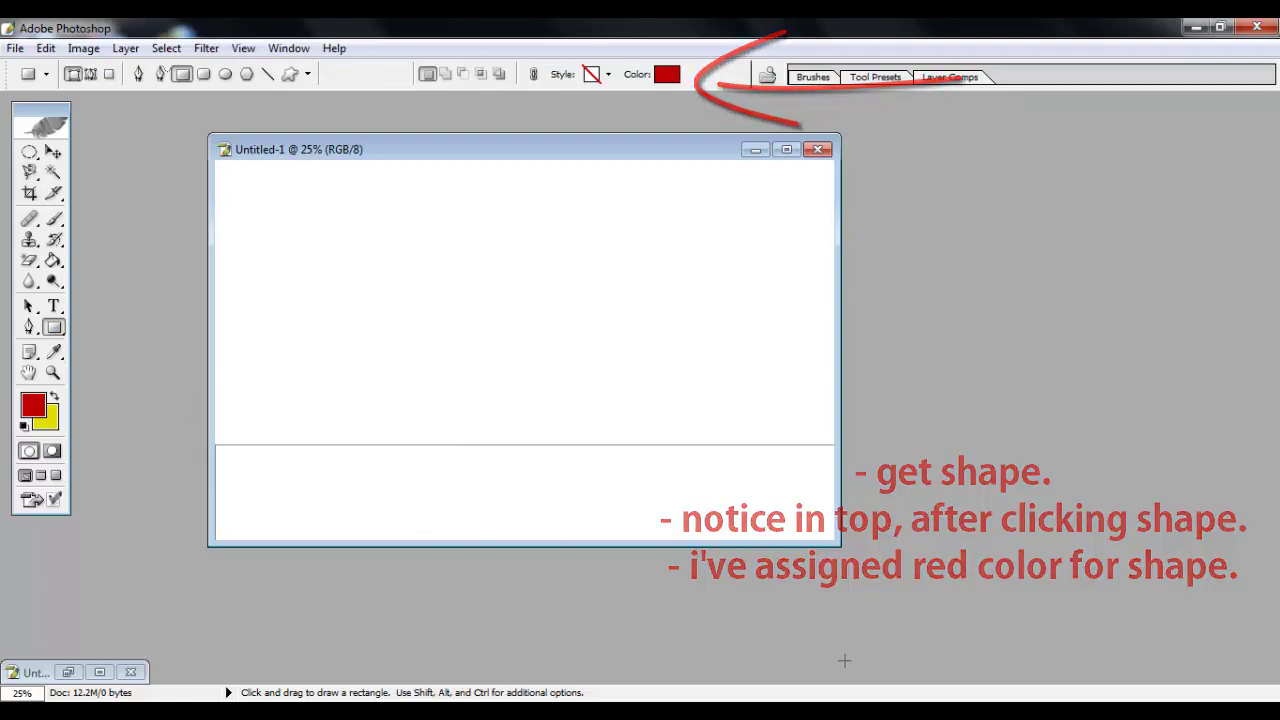
Draw a red band stretched across the full card bottom and start a text box above it
left_click_drag(215, 444, 834, 541)
left_click(53, 151)
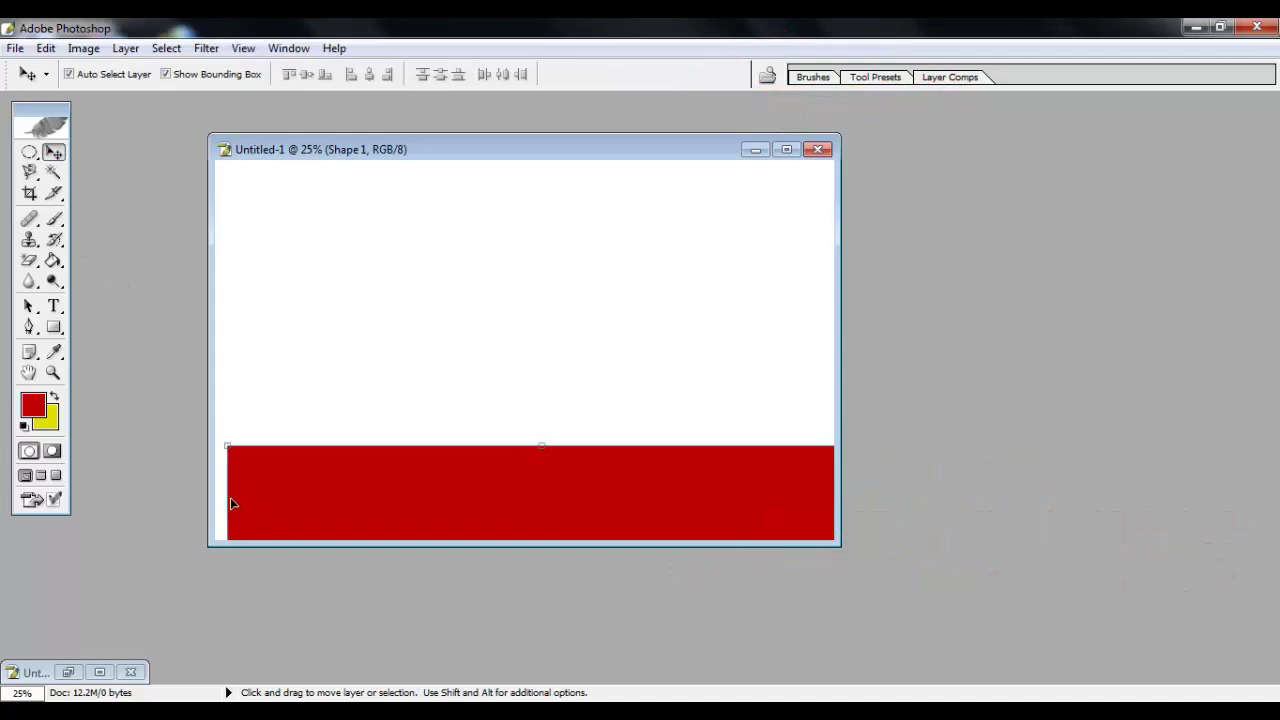
key("ctrl+t")
left_click_drag(215, 494, 184, 495)
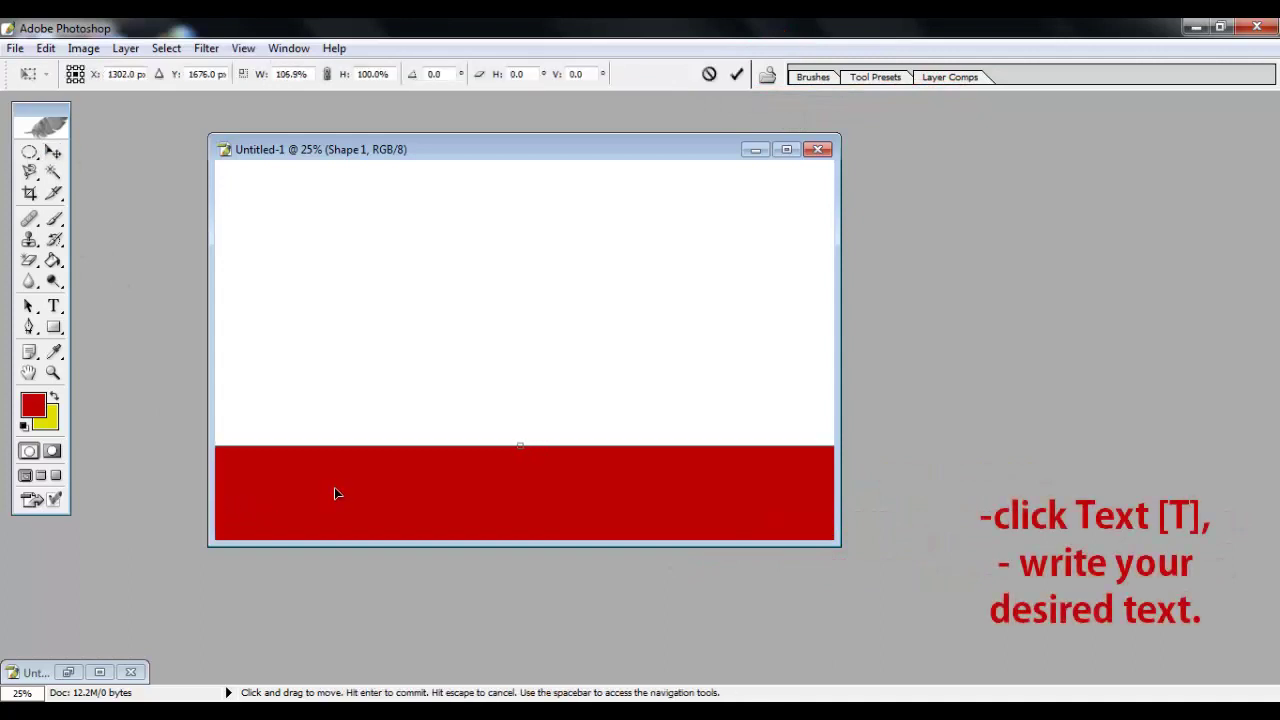
key("Return")
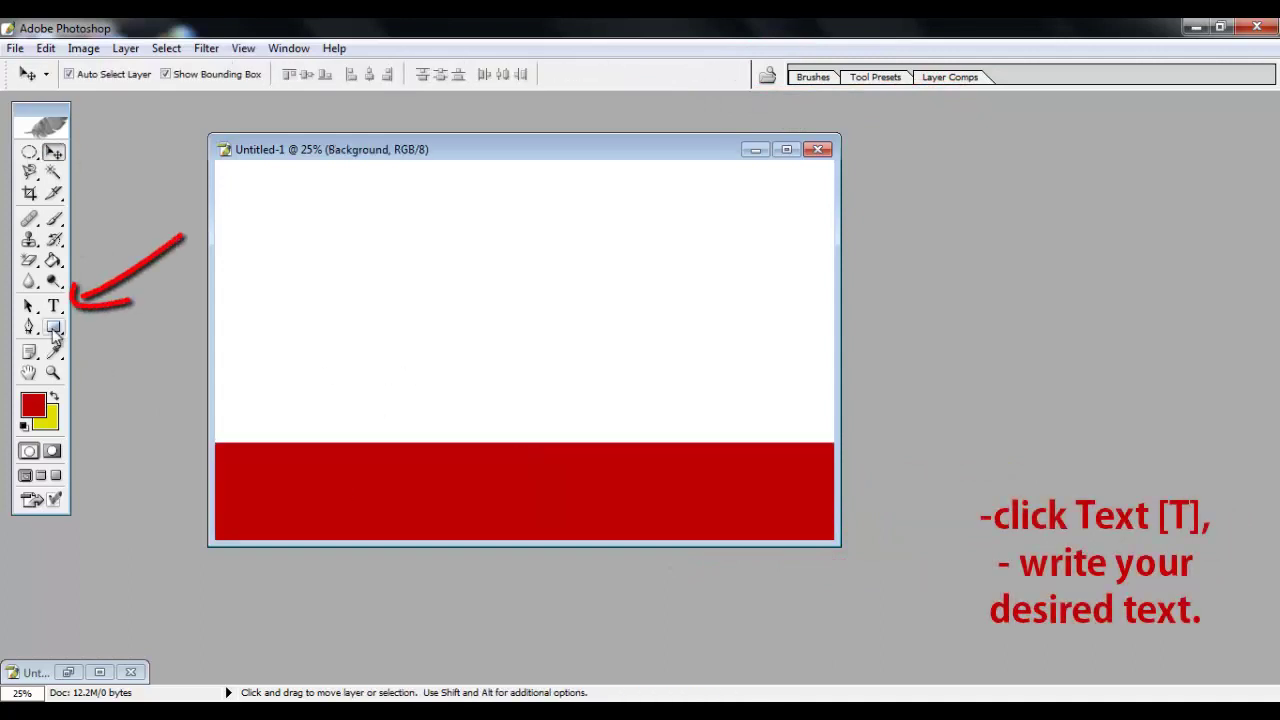
key("t")
left_click_drag(401, 277, 451, 383)
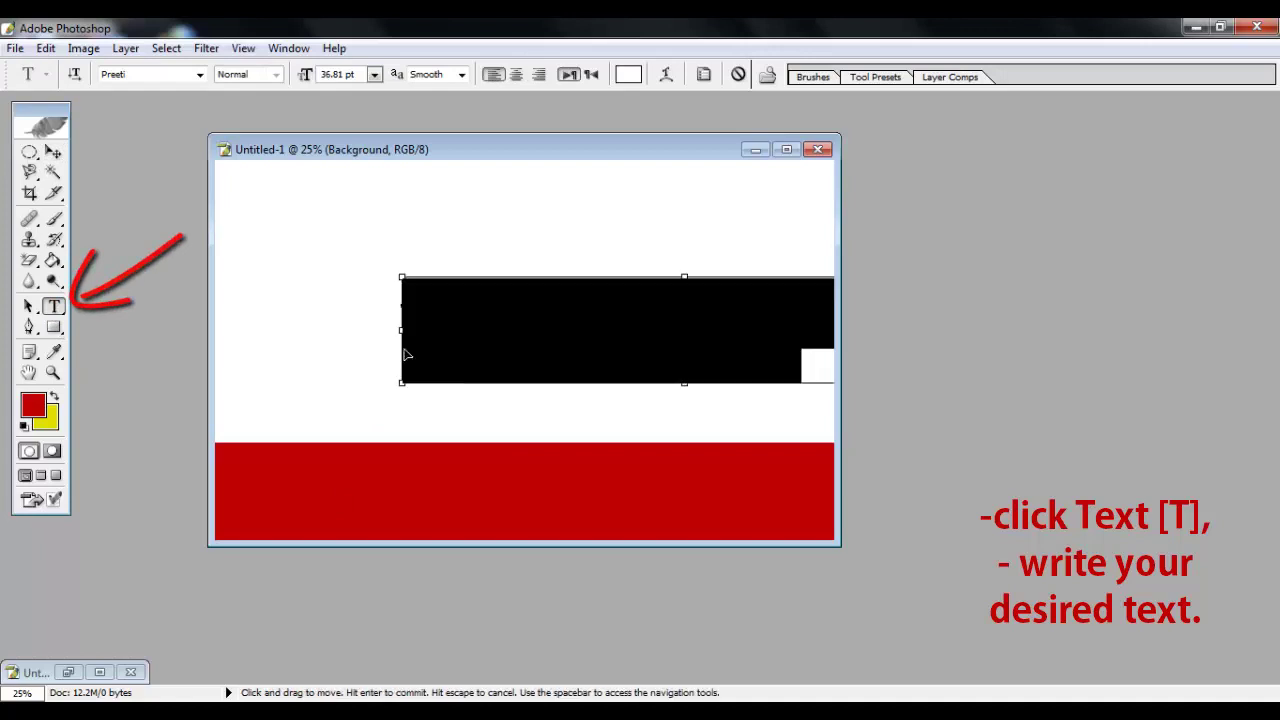
Bring the Devanagari text layer to the front and move it into the red band
key("v")
left_click(125, 48)
mouse_move(158, 494)
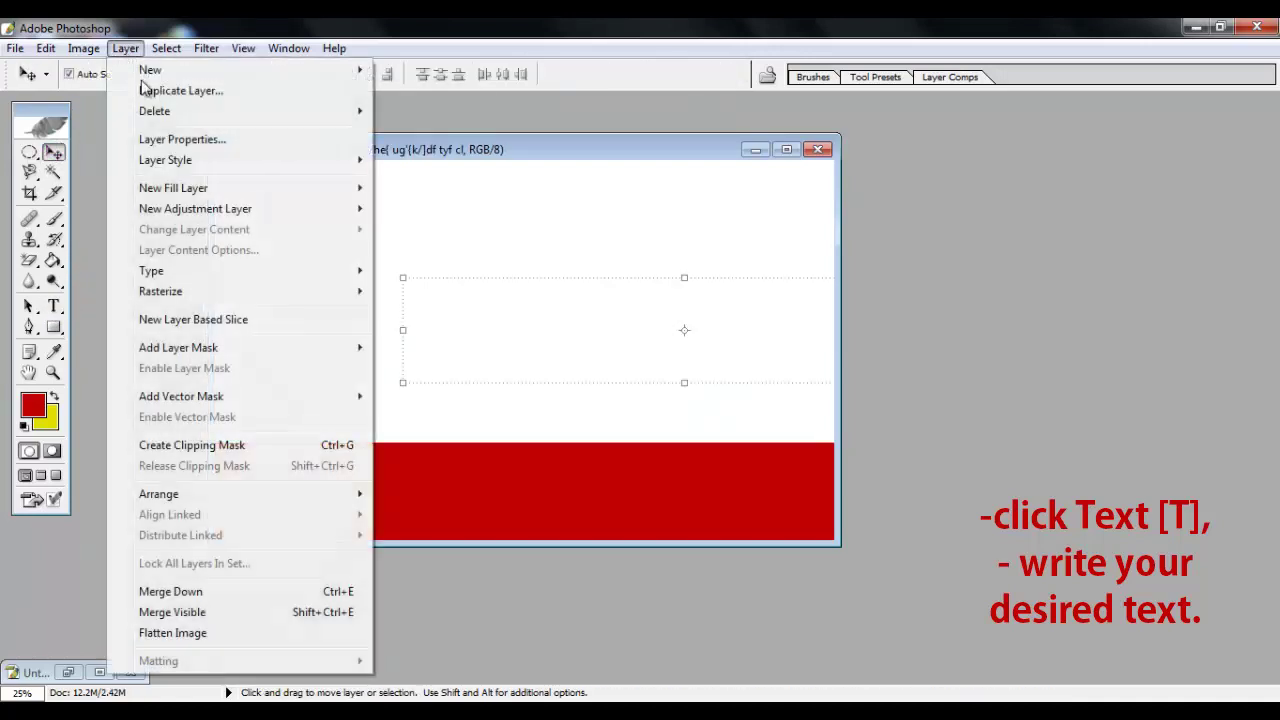
left_click(430, 491)
left_click_drag(485, 314, 353, 472)
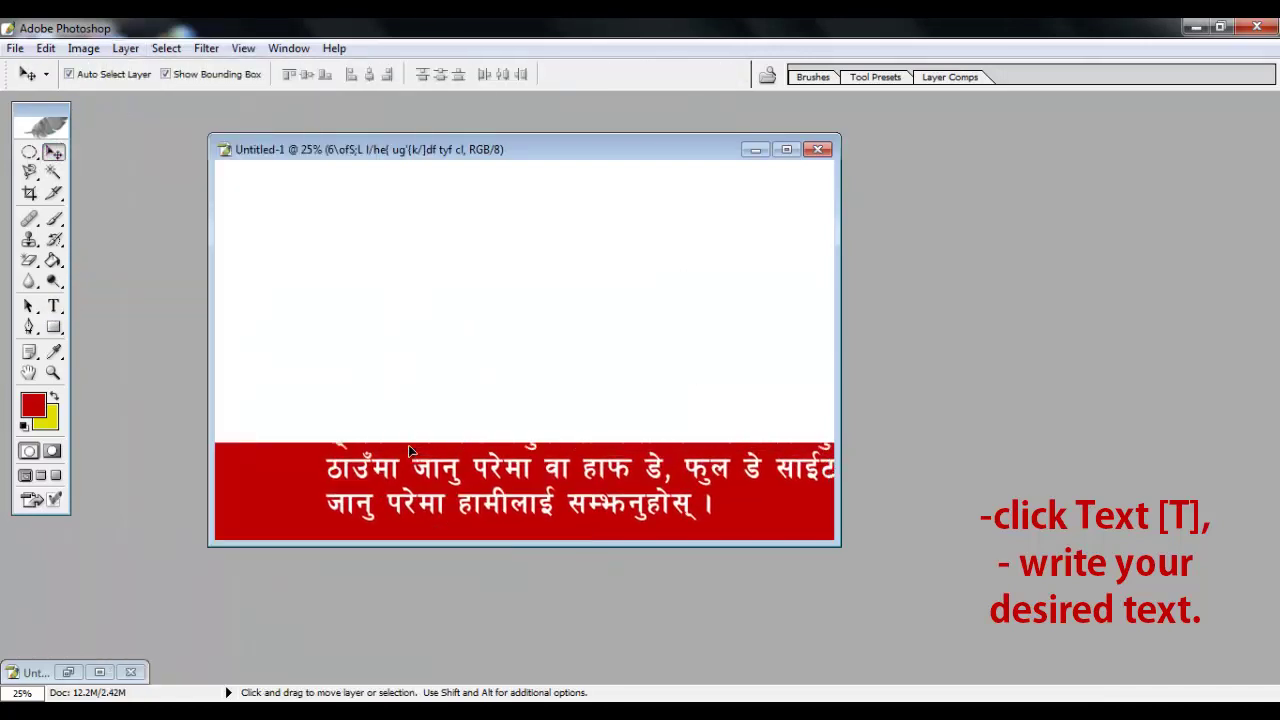
left_click(370, 338)
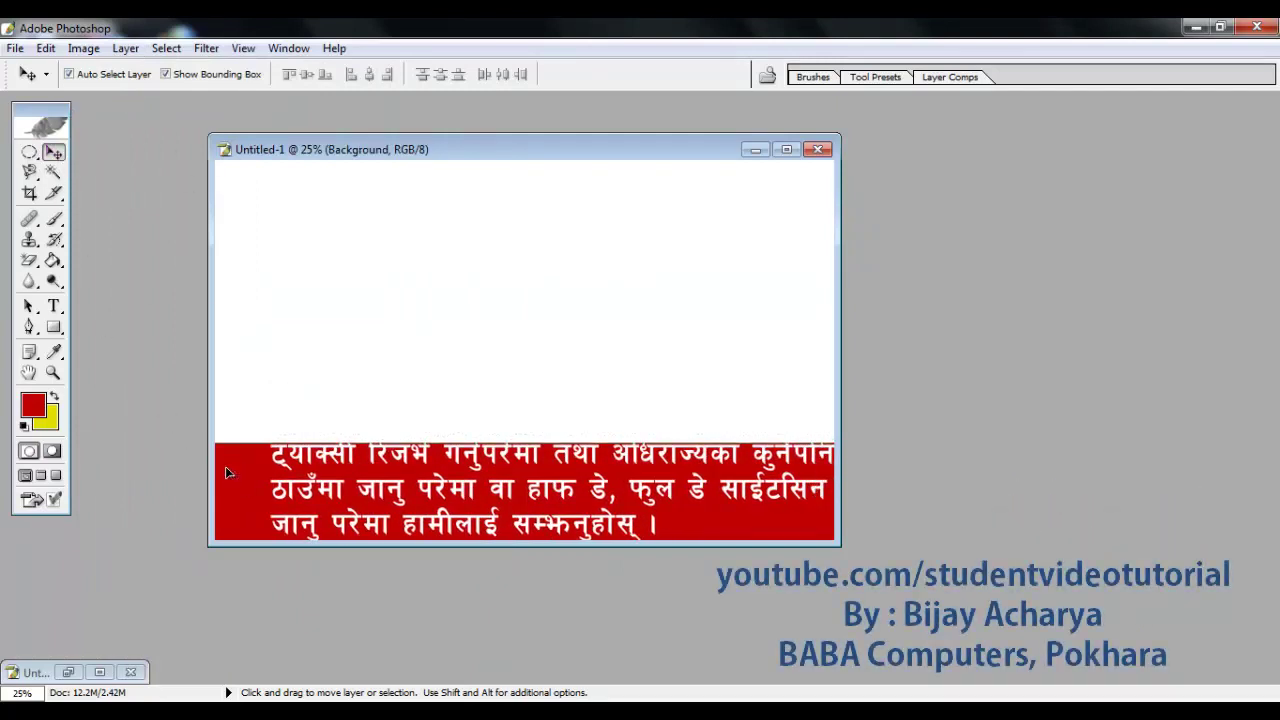
Raise the red band's top edge slightly and apply the transform
left_click(376, 470)
key("ctrl+t")
left_click_drag(522, 442, 519, 431)
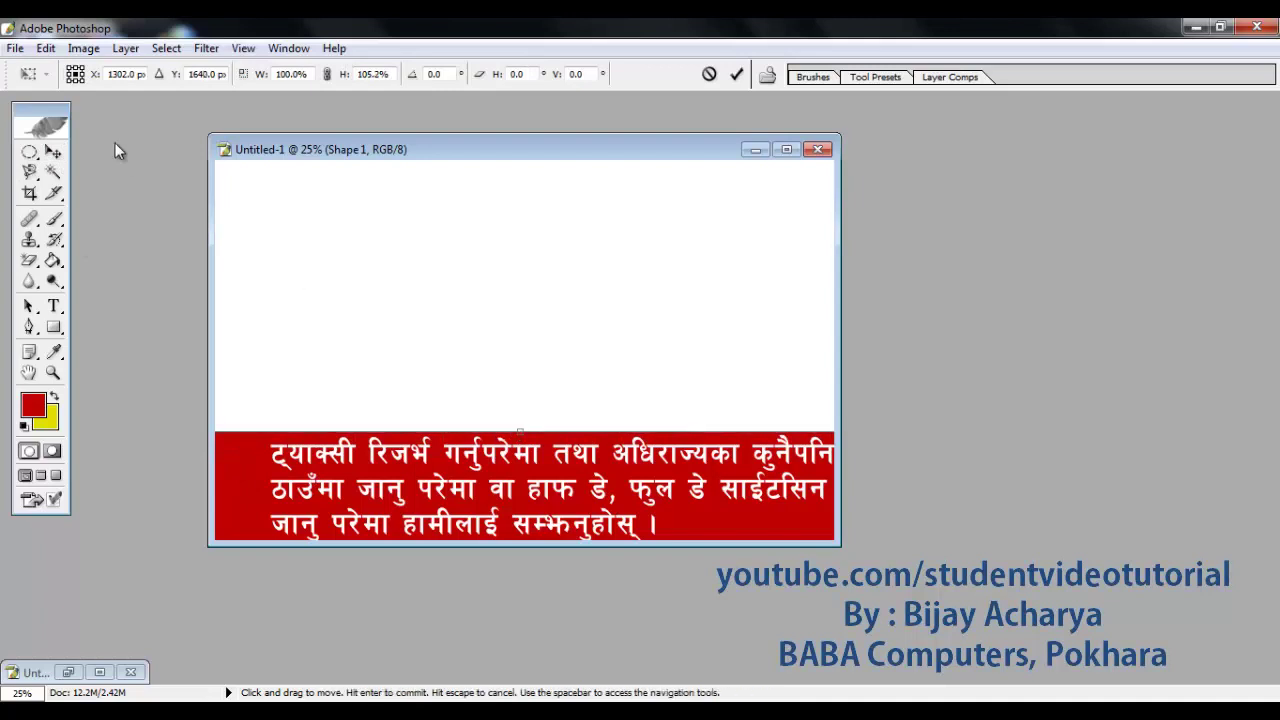
left_click(53, 151)
left_click(545, 295)
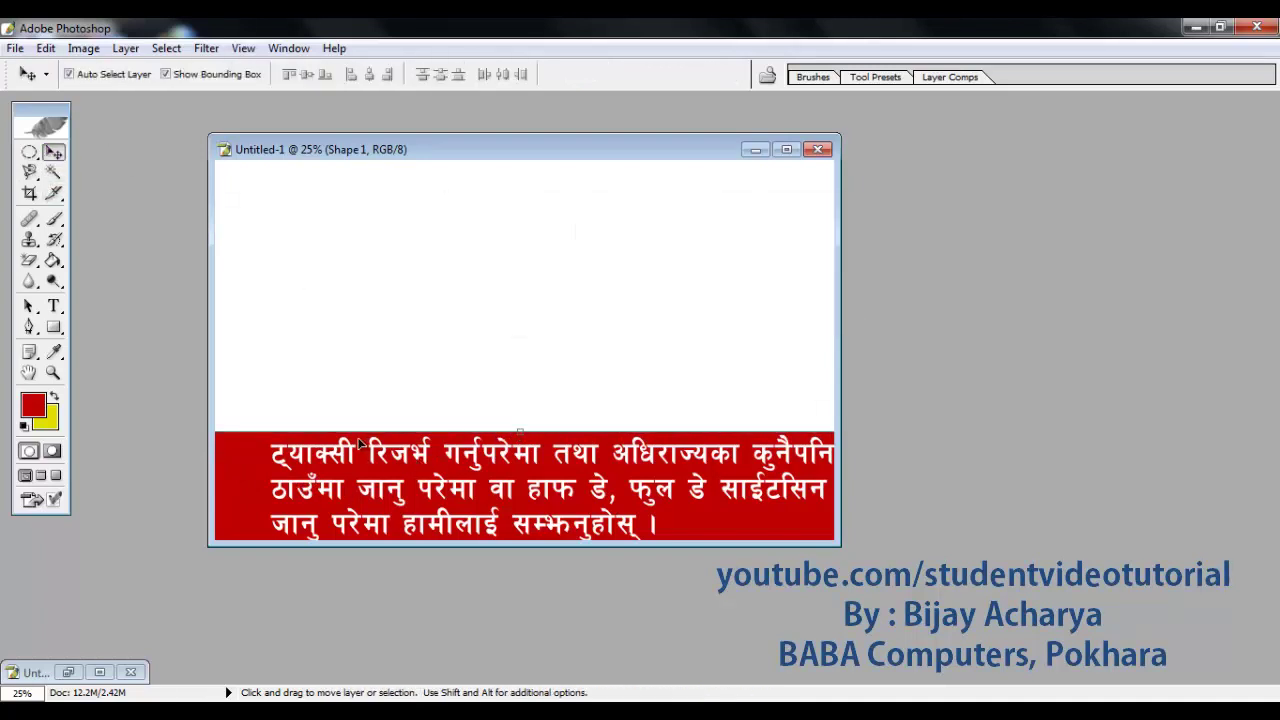
left_click(55, 306)
left_click(29, 306)
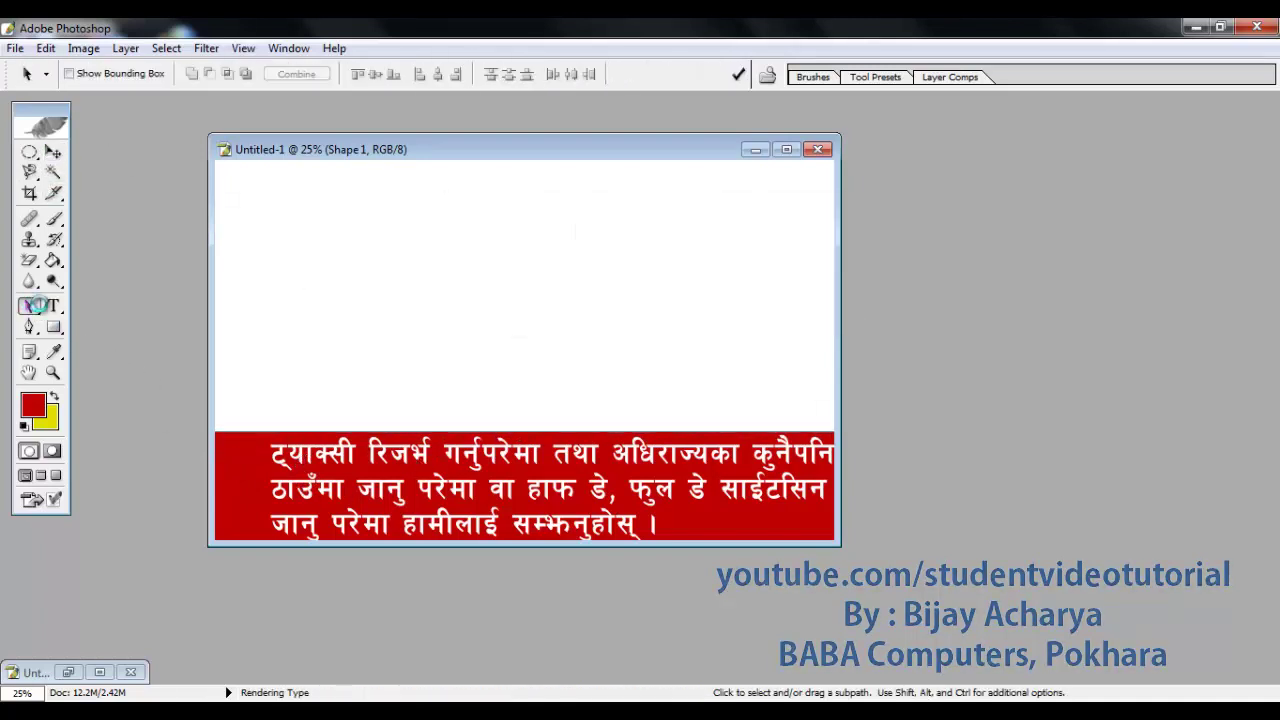
left_click(55, 306)
Centre the three Nepali lines, shrink them to 34.81 pt, and zoom in on the band
left_click(450, 455)
key("ctrl+a")
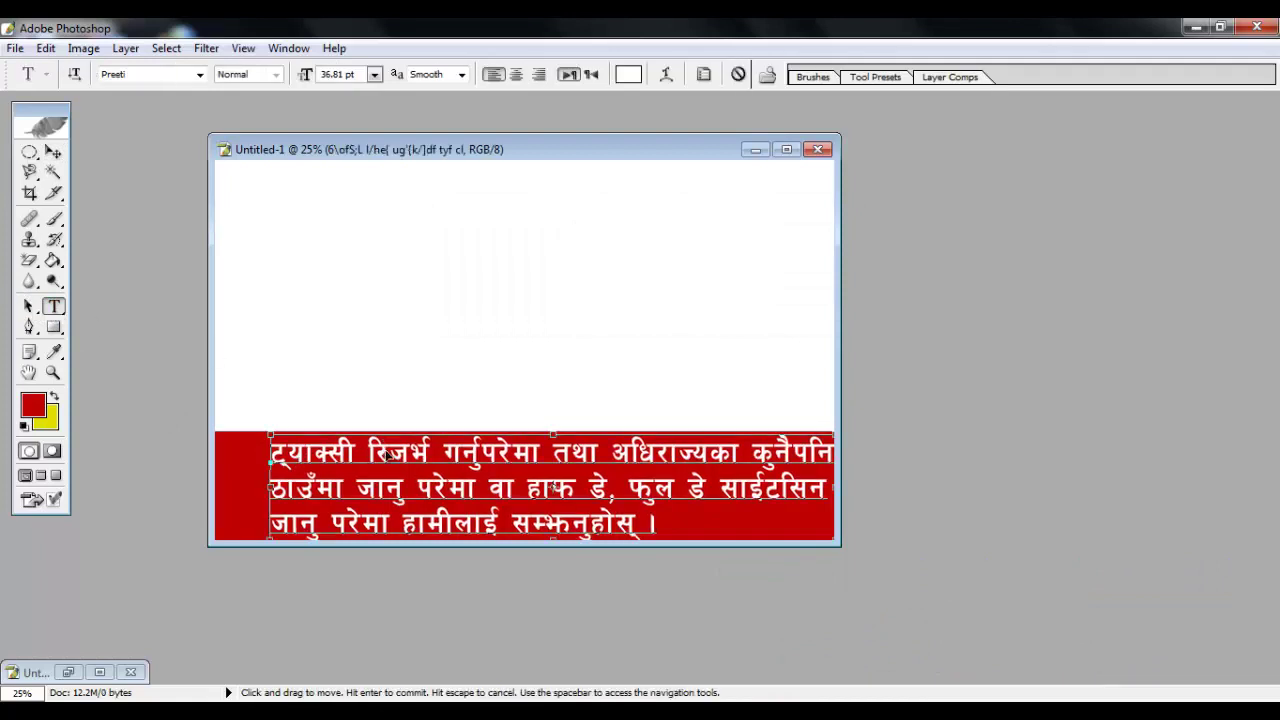
left_click(517, 75)
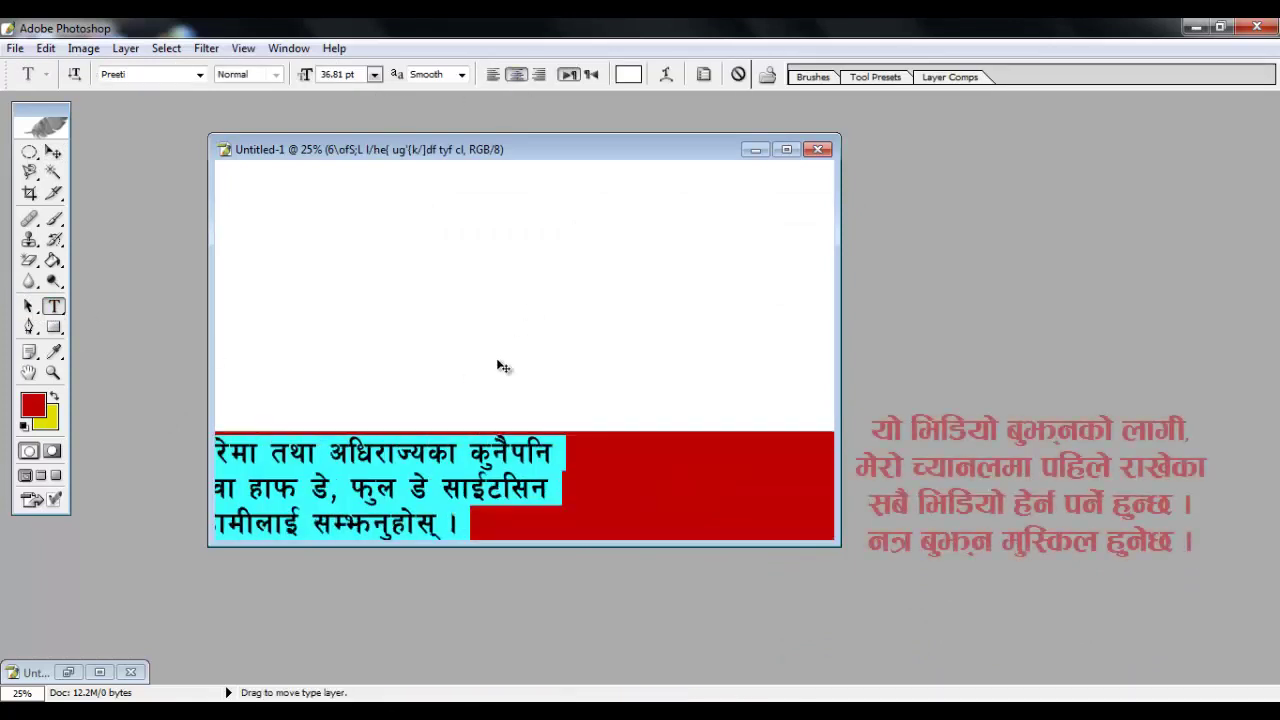
key("ctrl+shift+comma")
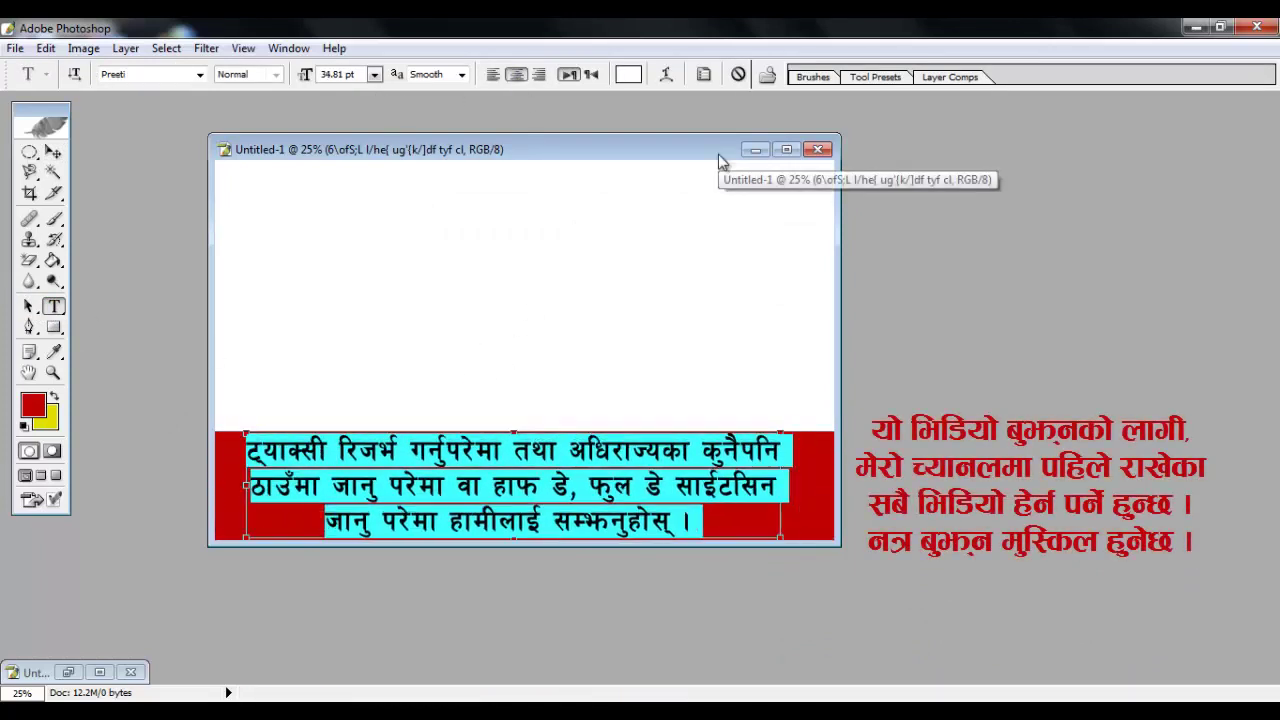
key("ctrl+h")
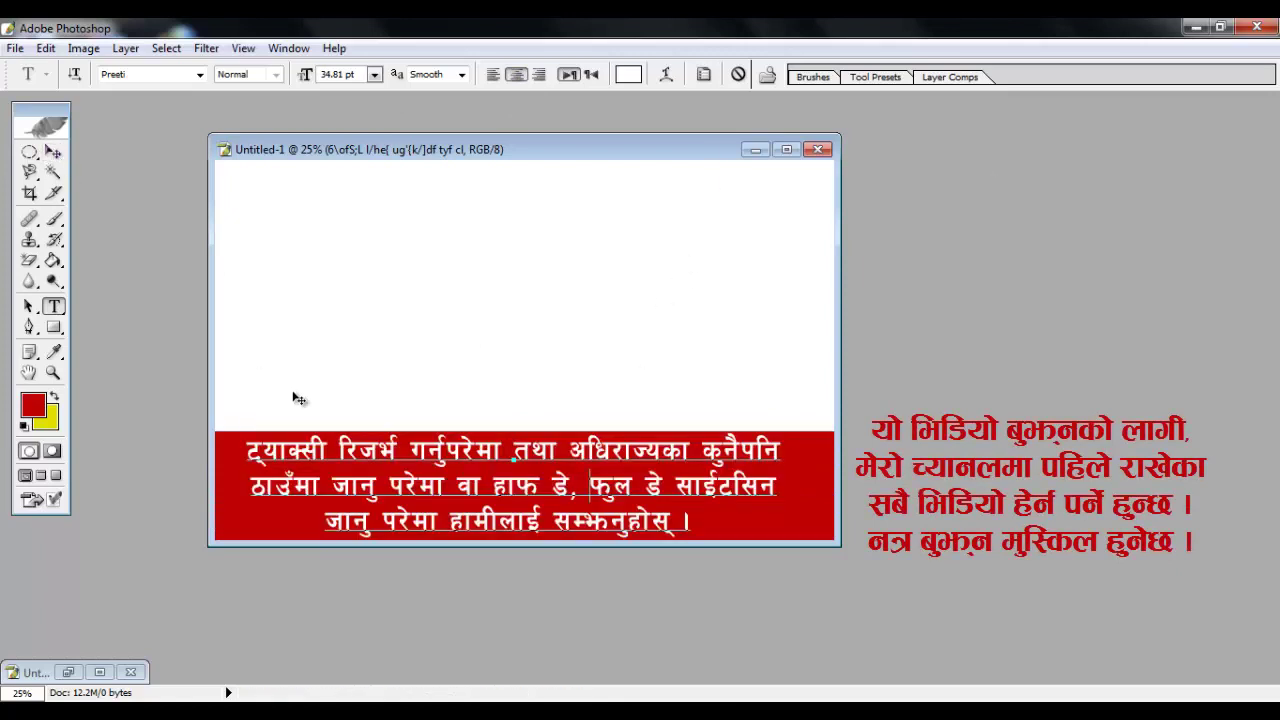
left_click(53, 153)
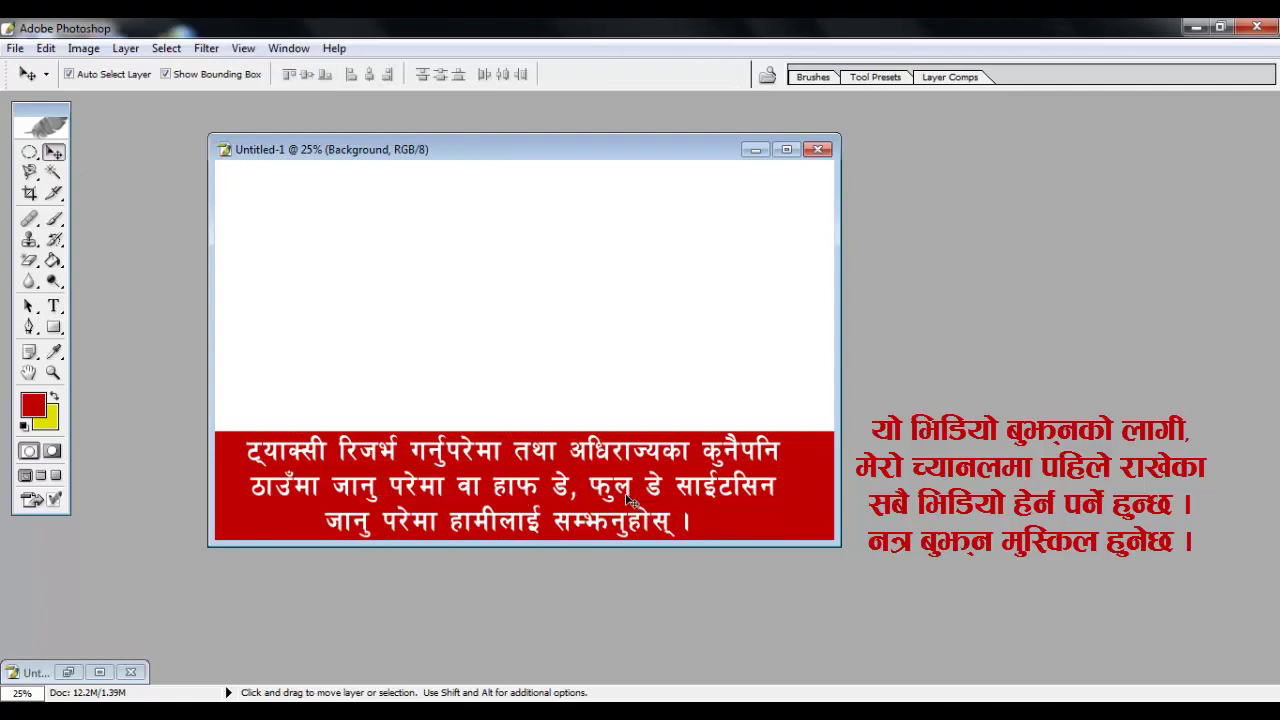
key("t")
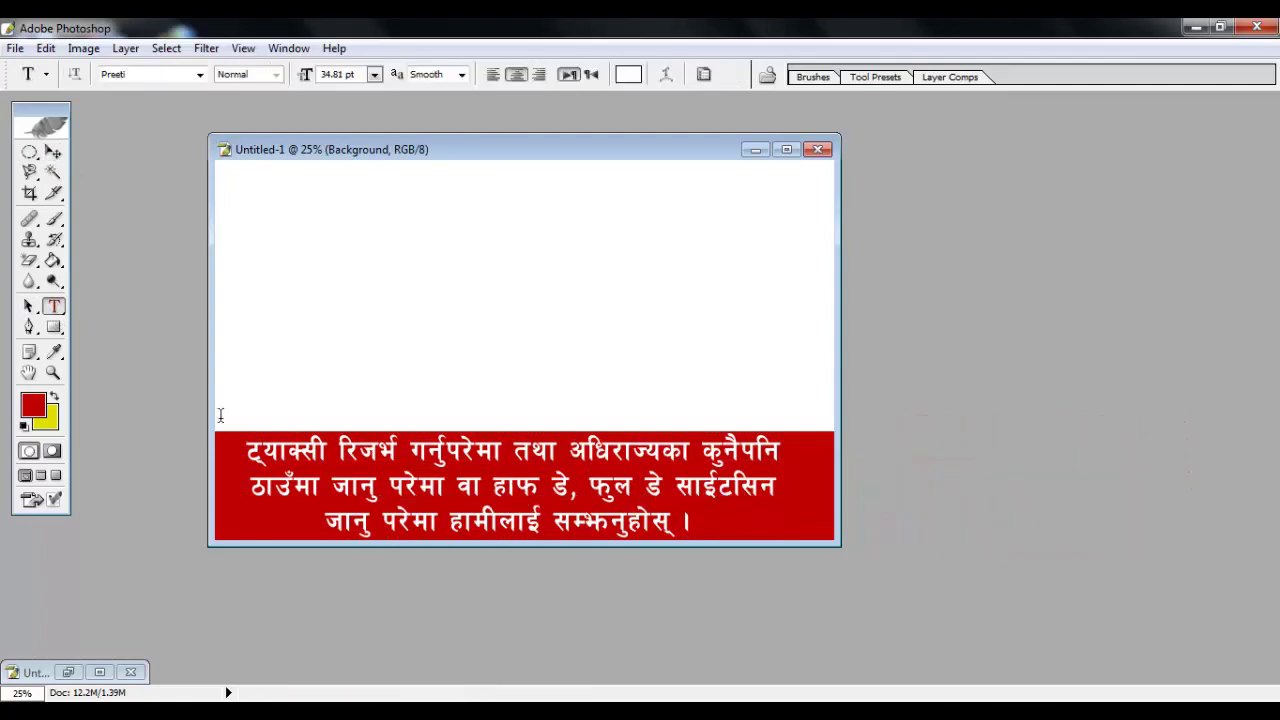
left_click(365, 486)
key("ctrl+a")
left_click(53, 153)
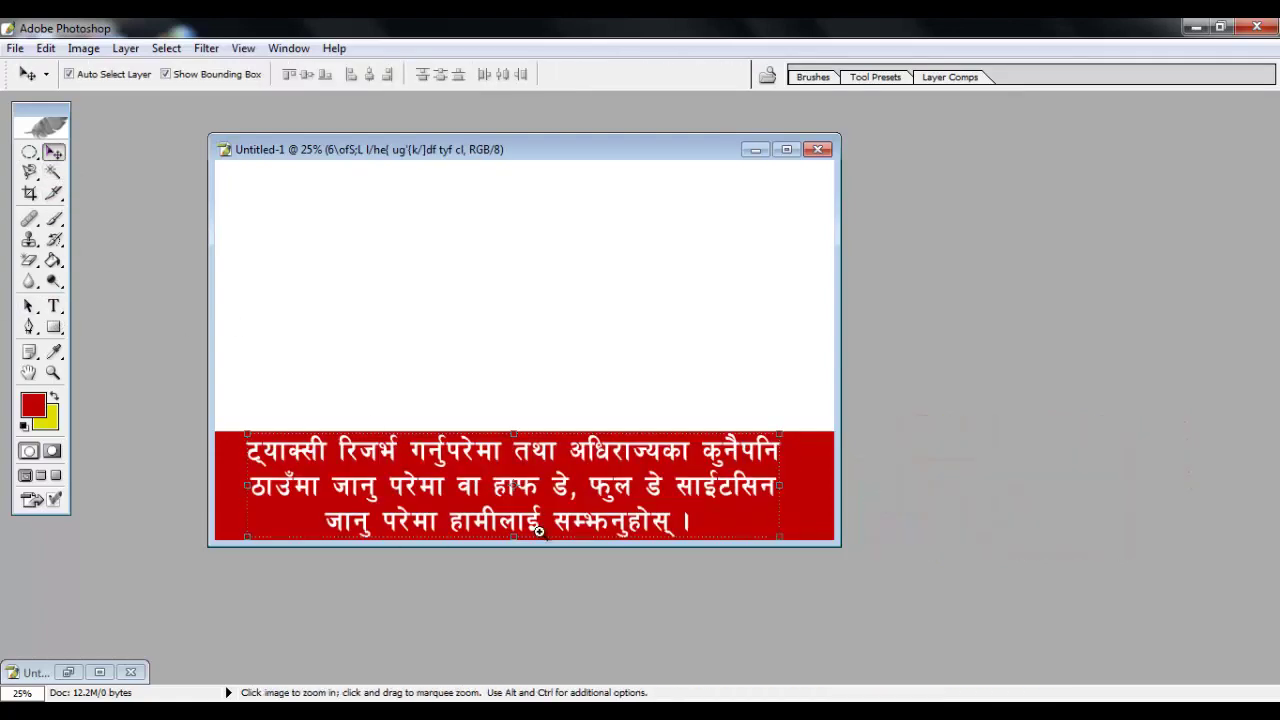
key("ctrl+plus")
key("ctrl+plus")
key("ctrl+plus")
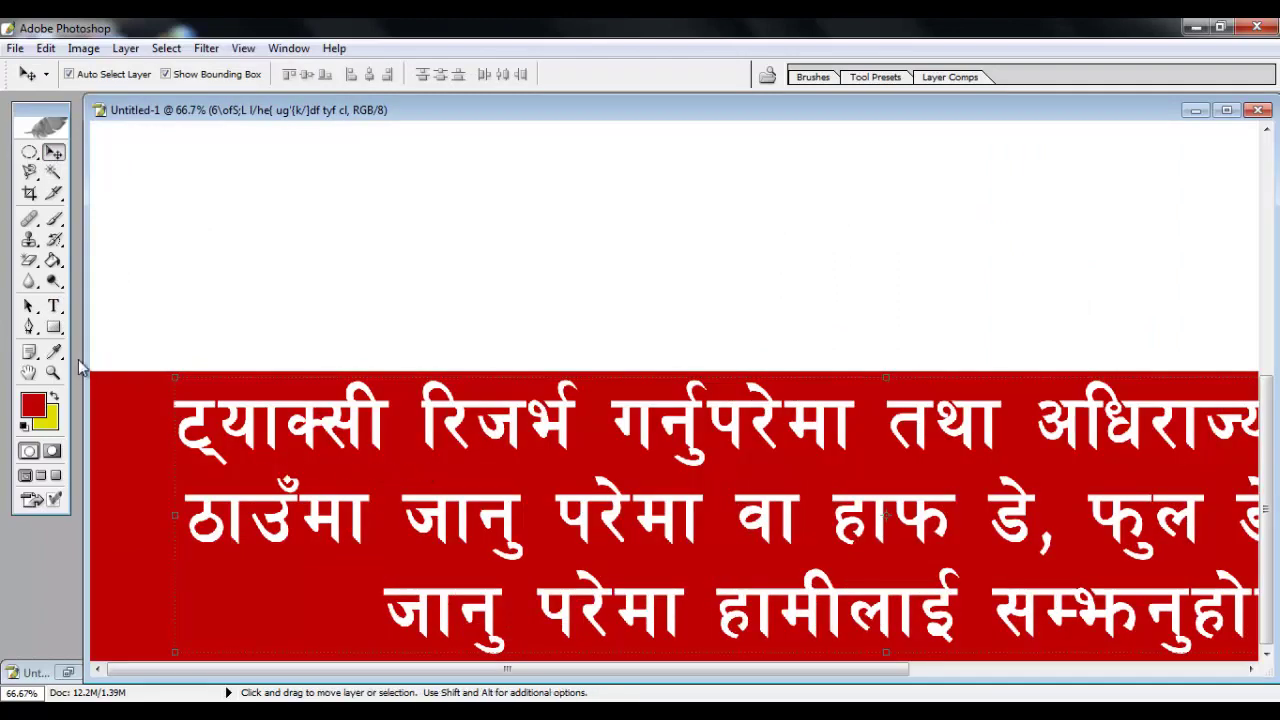
key("t")
Tighten the band text's tracking to -10, then zoom back out to the whole card
left_click(176, 385)
key("ctrl+a")
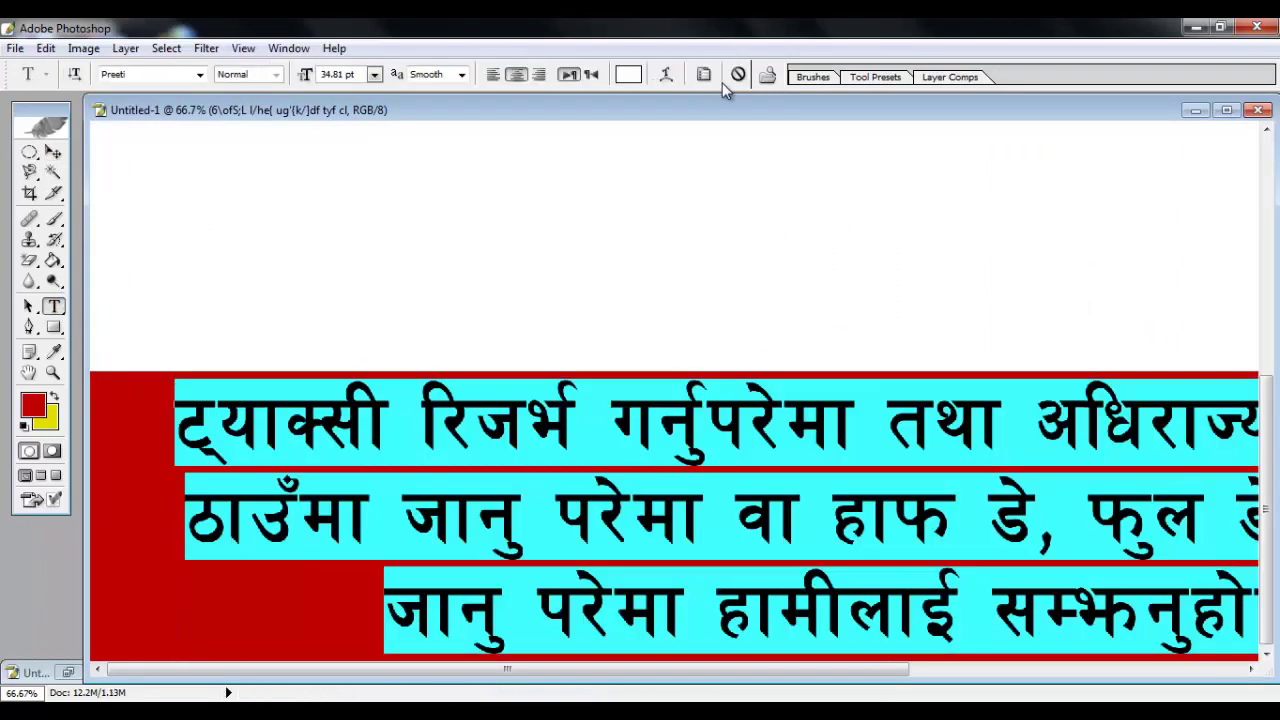
left_click(704, 75)
left_click(913, 192)
left_click(905, 318)
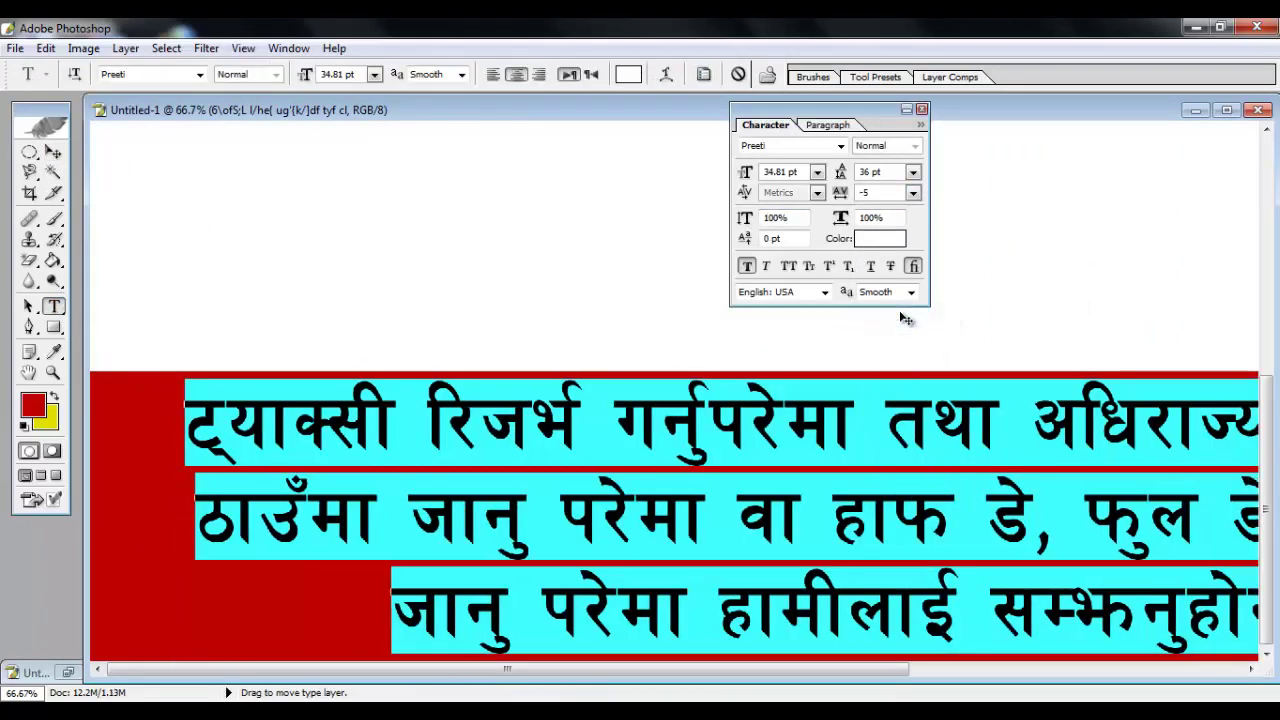
left_click(913, 192)
left_click(900, 296)
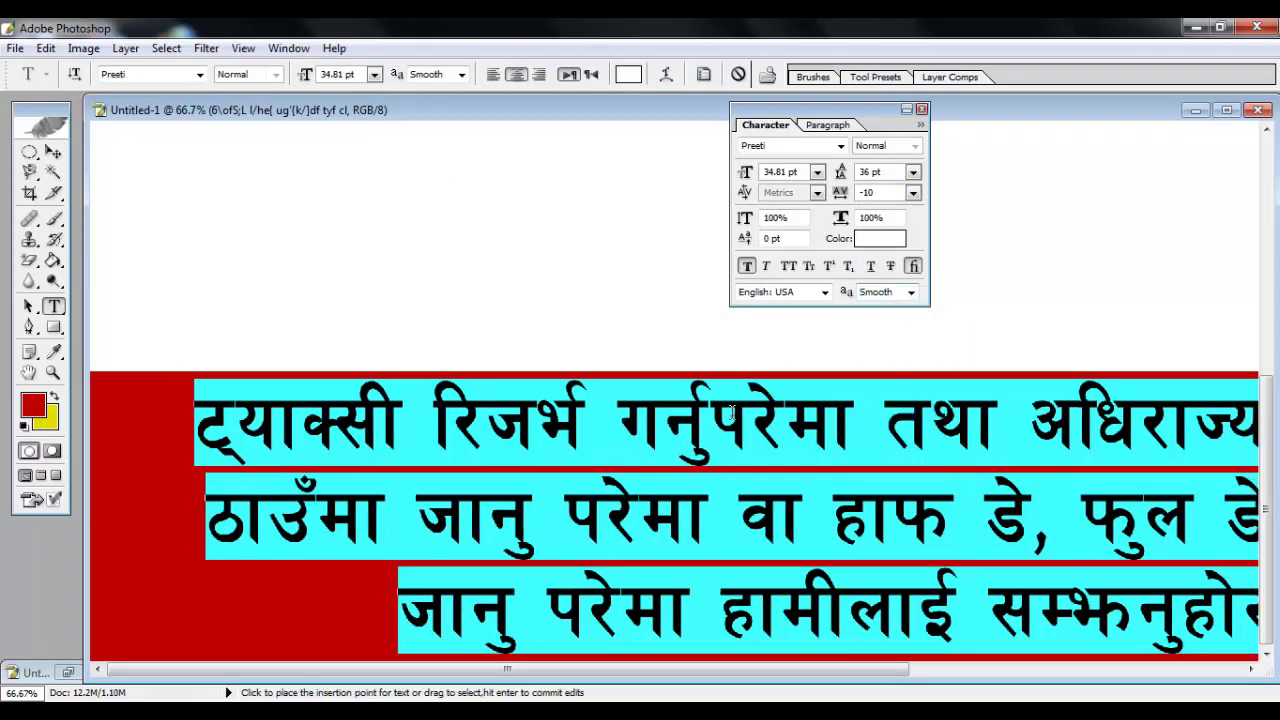
key("ctrl+Return")
left_click(53, 152)
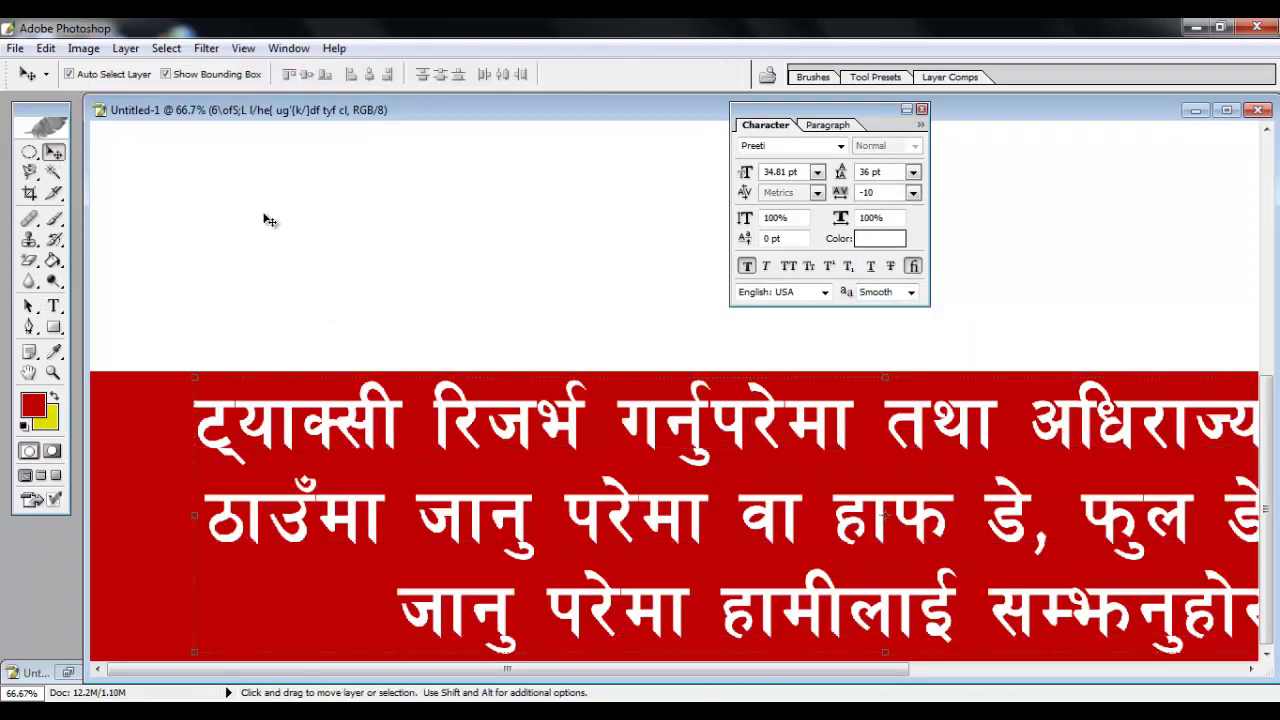
left_click(921, 110)
key("ctrl+minus")
key("ctrl+minus")
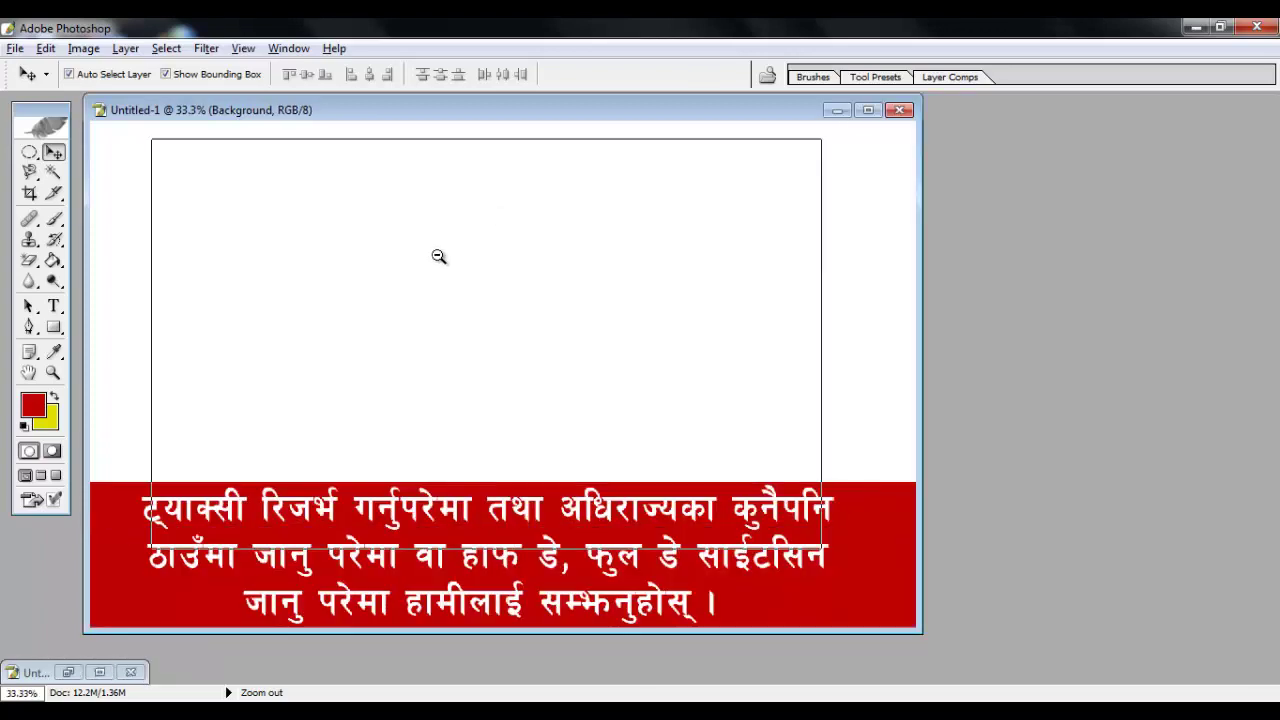
key("ctrl+minus")
Copy the Preeti font en dash from Character Map and return to Photoshop
left_click_drag(386, 122, 472, 128)
key("super")
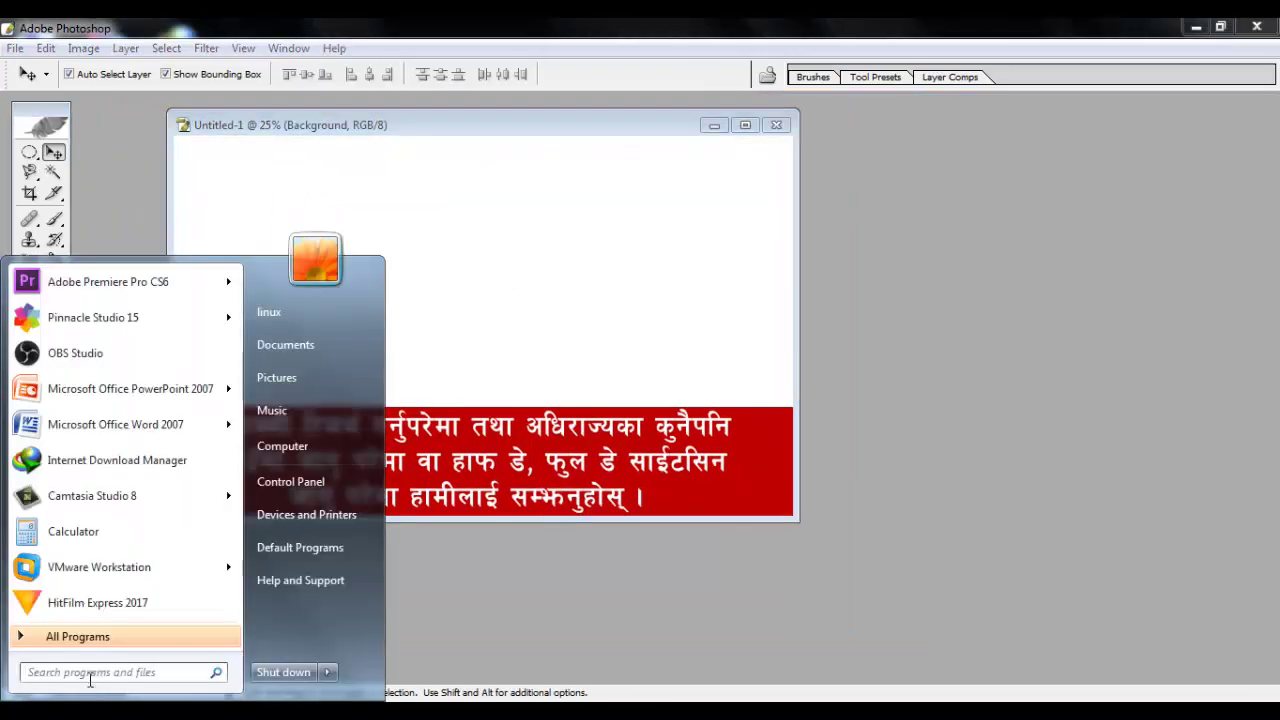
type("chara")
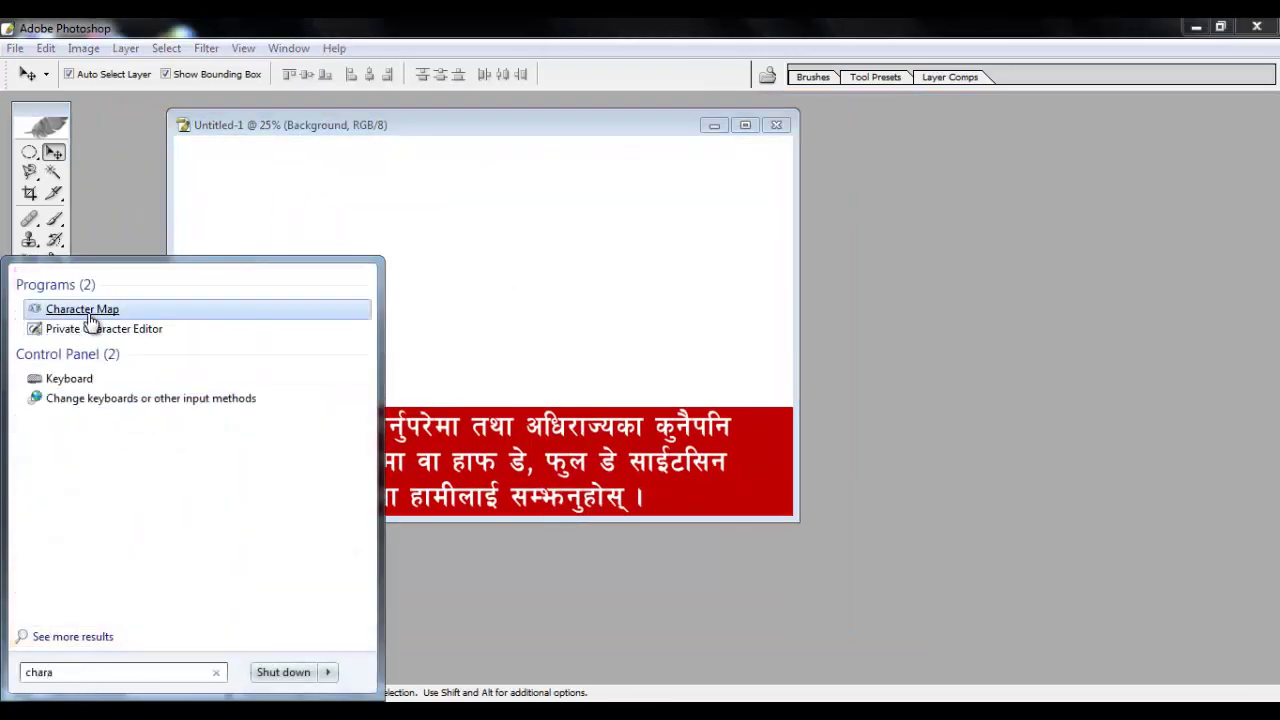
left_click(88, 318)
left_click(190, 127)
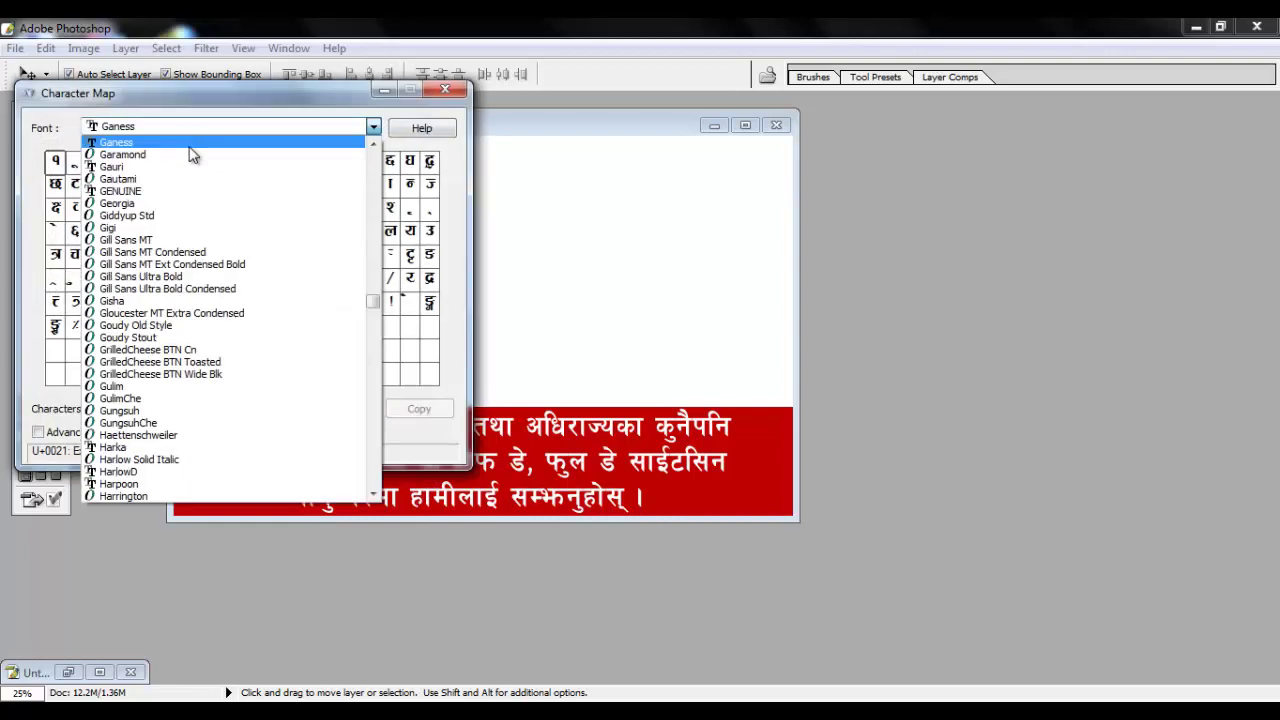
left_click_drag(378, 306, 385, 411)
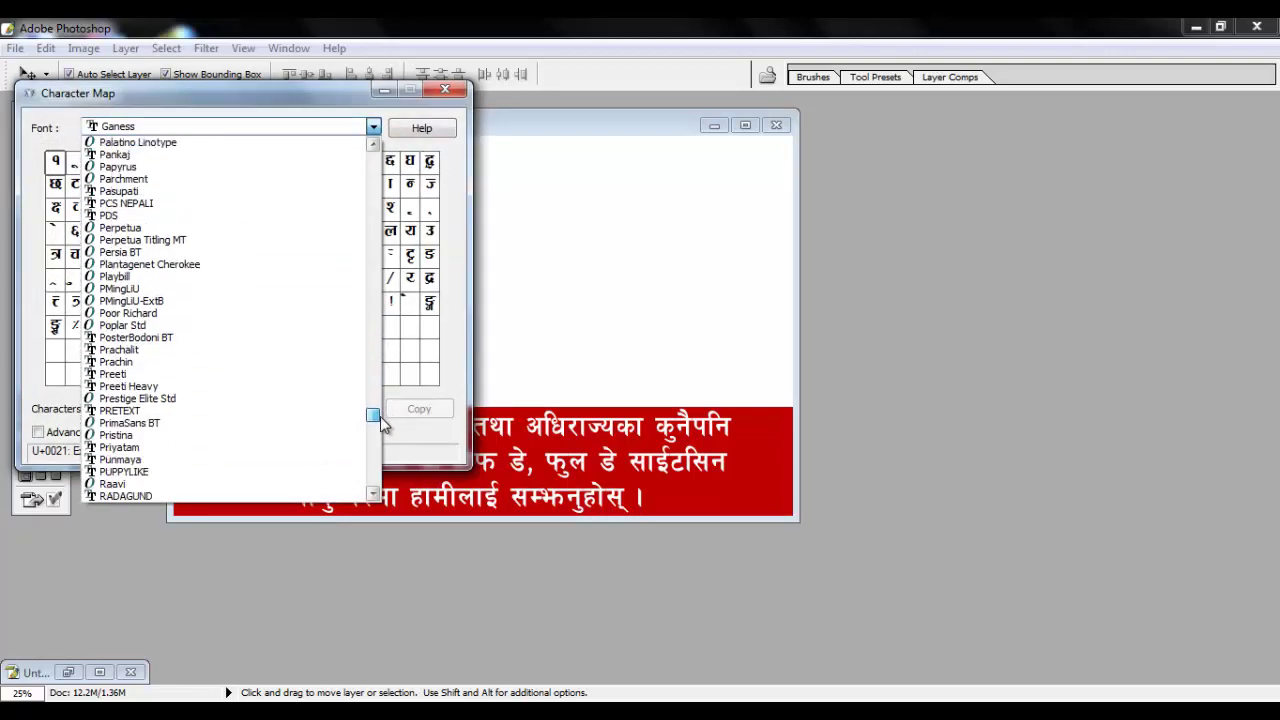
left_click(212, 393)
left_click(230, 309)
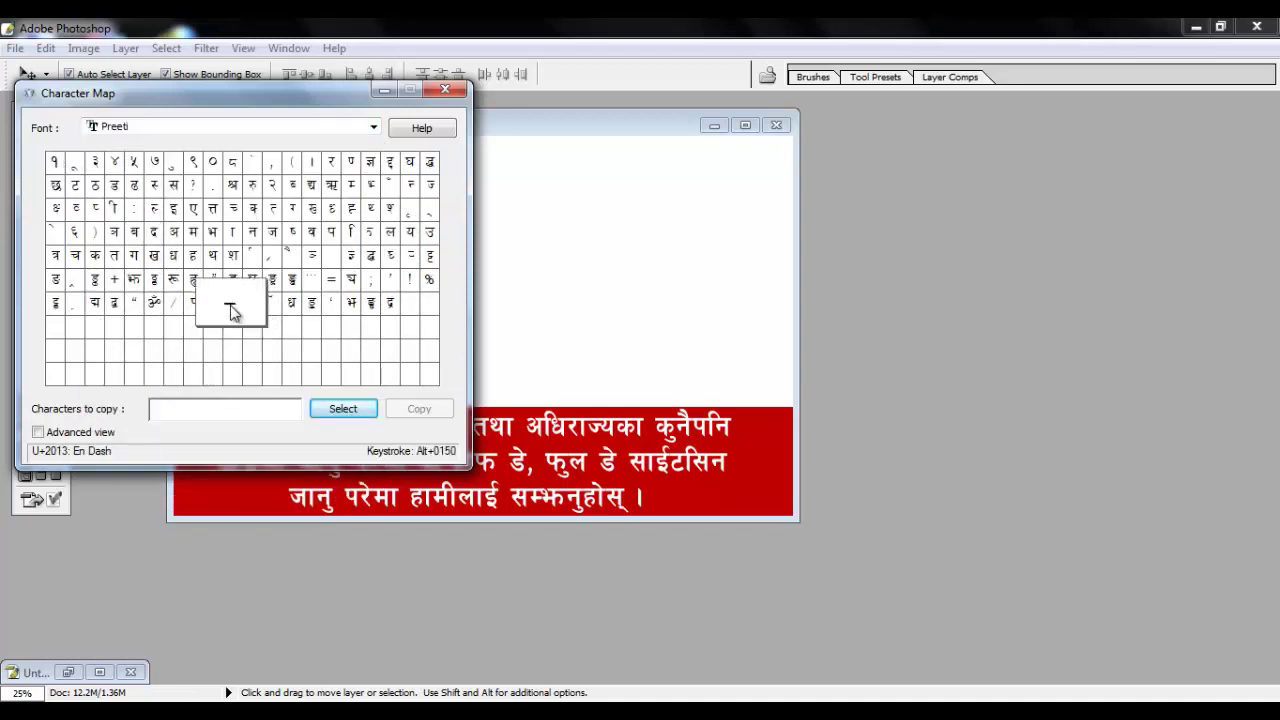
left_click(410, 416)
left_click(562, 349)
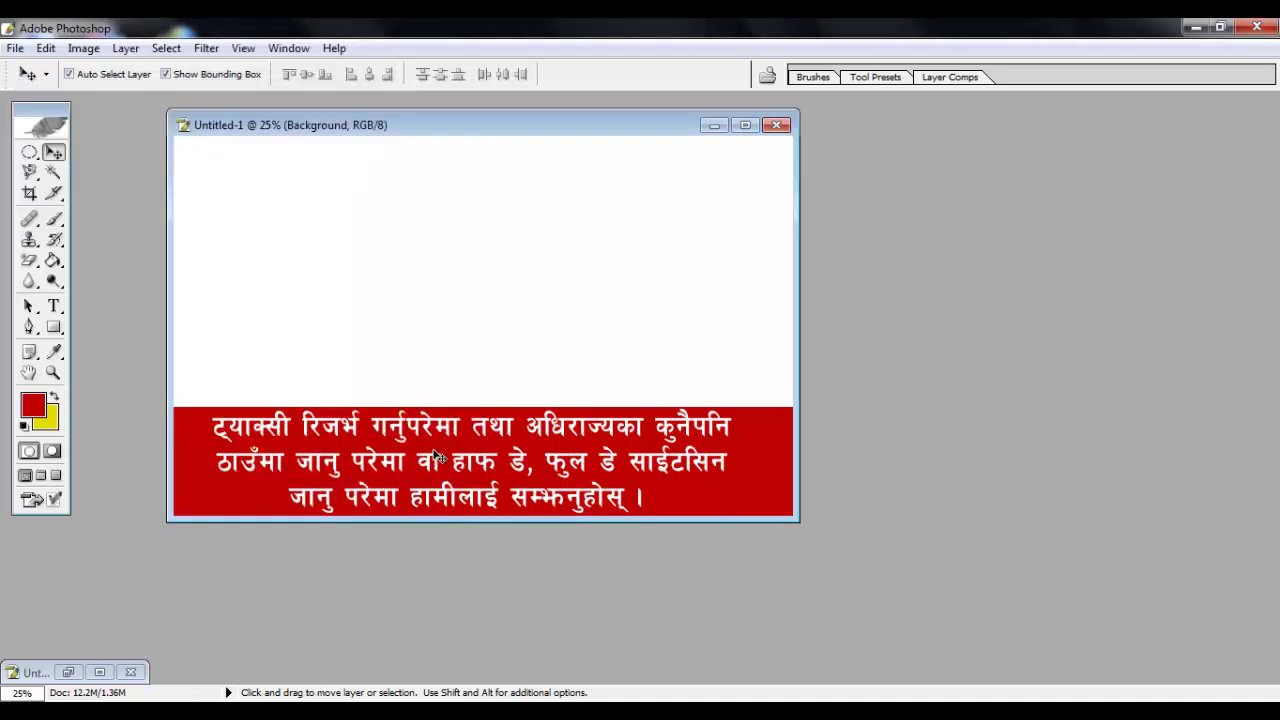
Paste dashes to form हाफ-डे and फुल-डे on the second line, removing the extra spaces
left_click(54, 305)
left_click(498, 461)
key("ctrl+v")
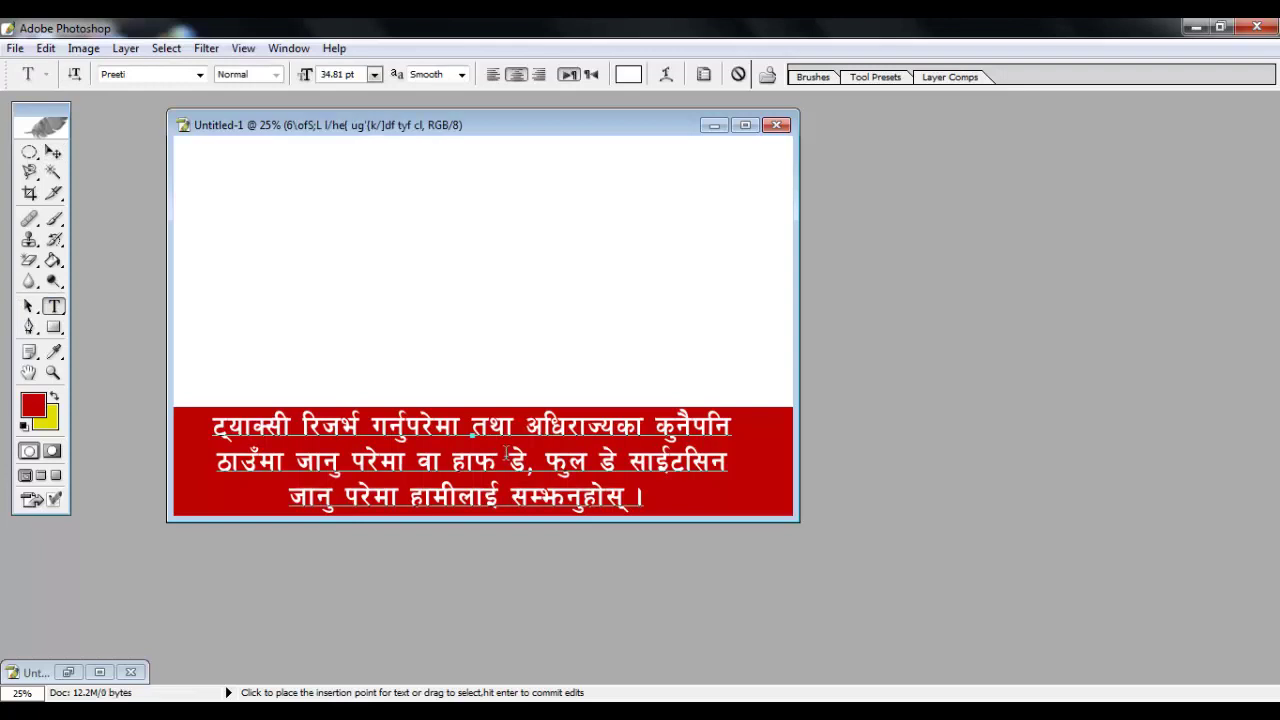
key("Delete")
left_click(587, 458)
key("ctrl+v")
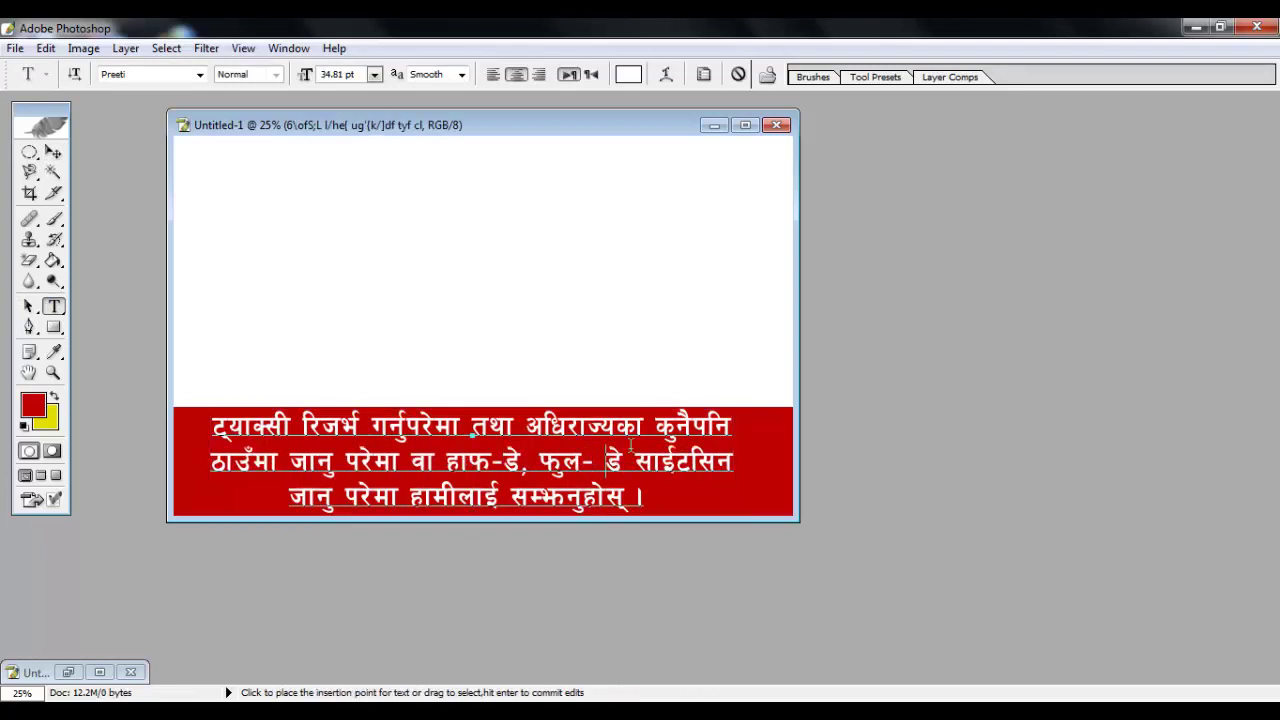
key("Delete")
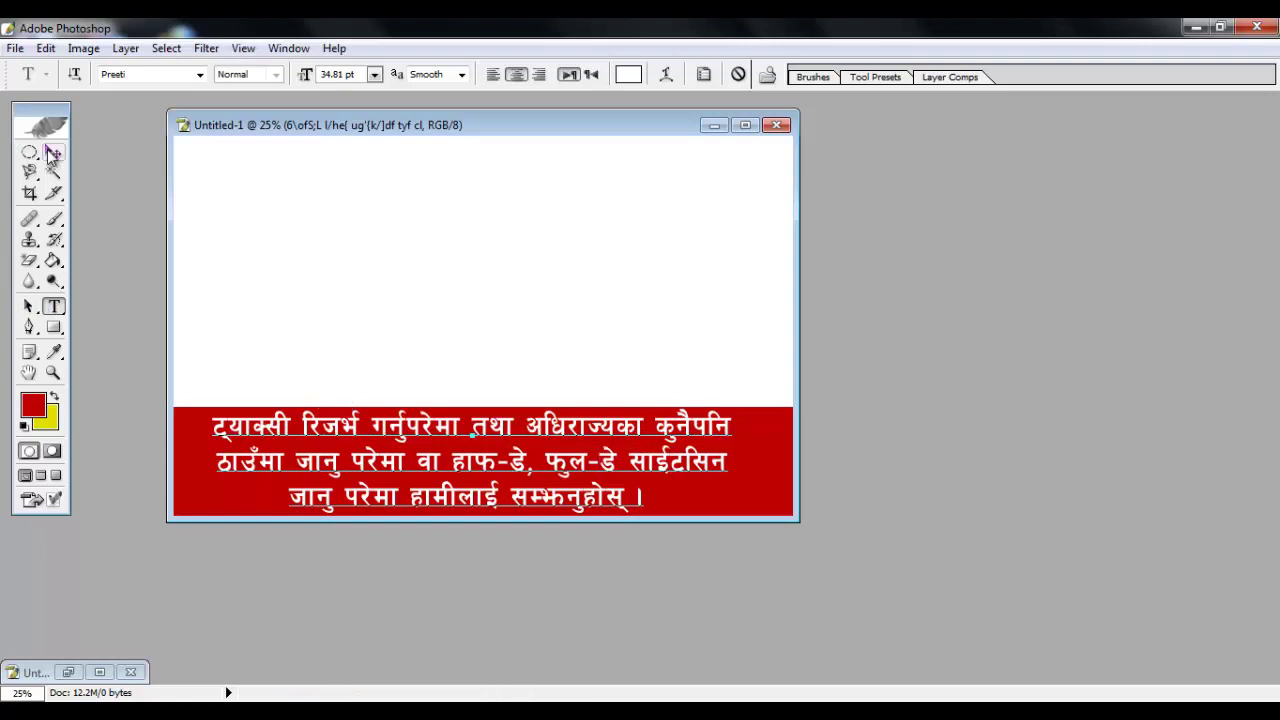
Widen the text block slightly on both sides with Free Transform
left_click(50, 152)
left_click_drag(212, 463, 192, 463)
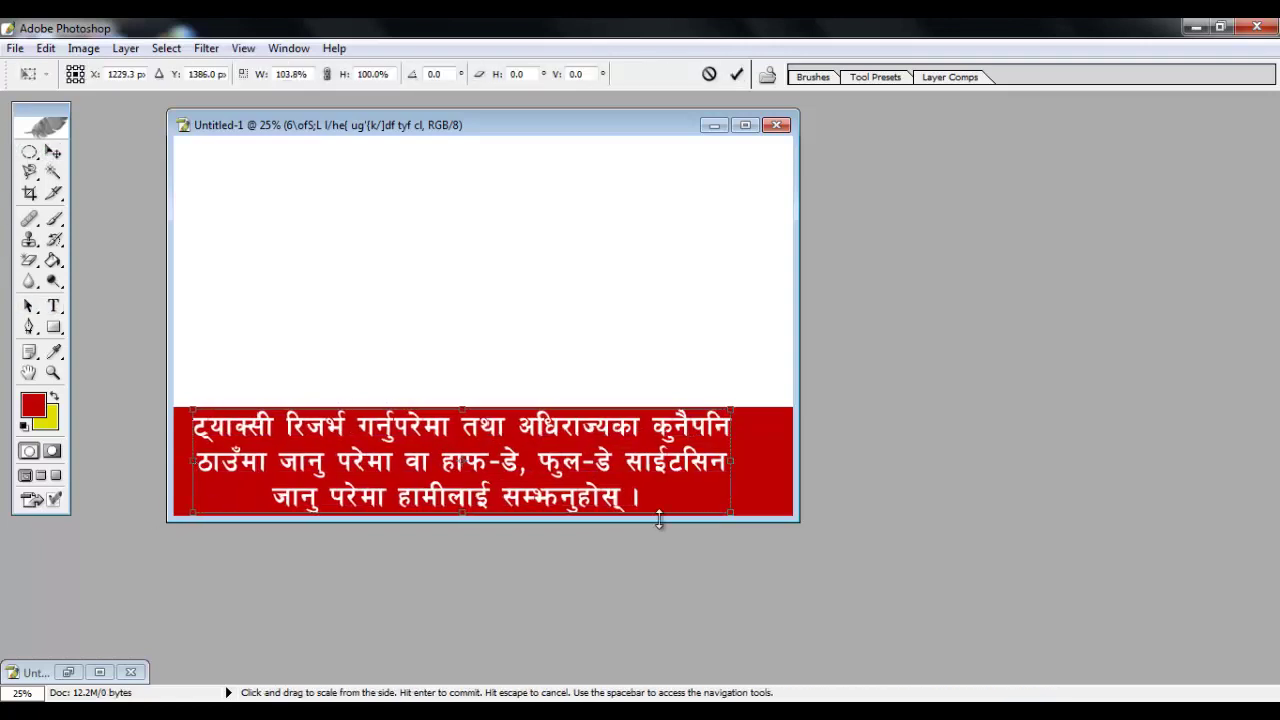
left_click_drag(731, 461, 753, 463)
key("Return")
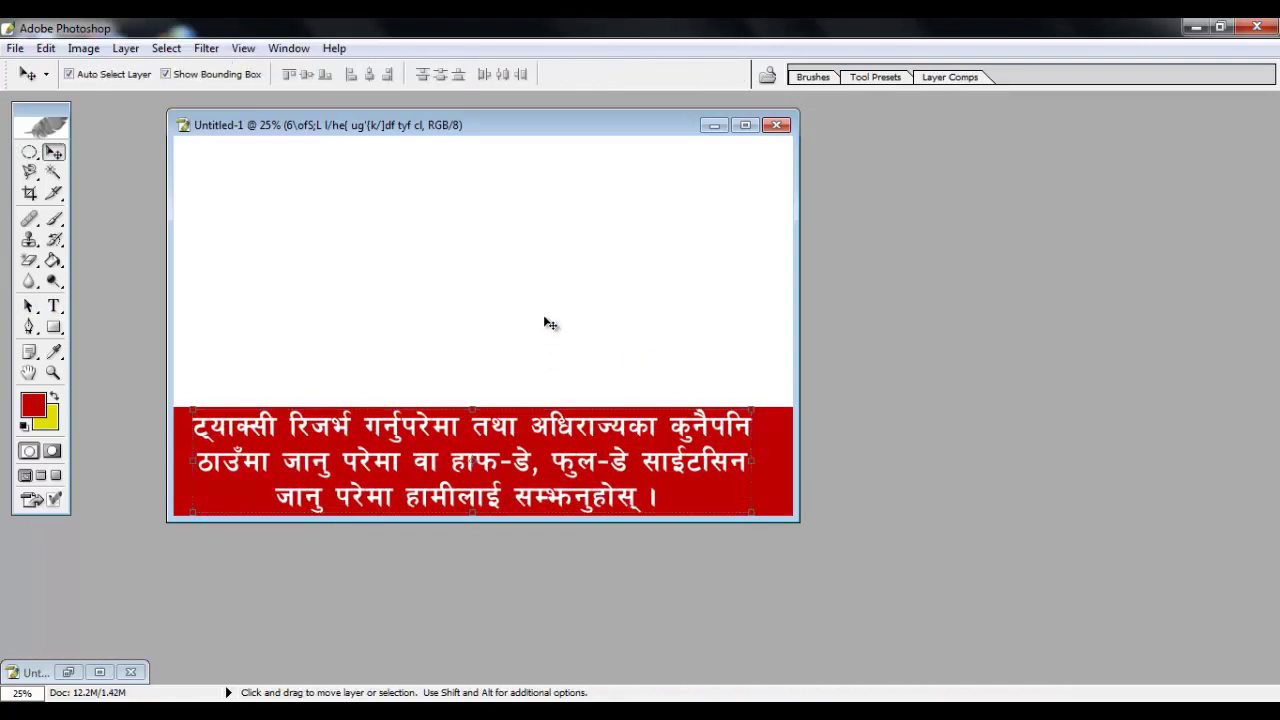
left_click(540, 323)
Save the card as the Photoshop file Untitled-1c.psd
key("ctrl+s")
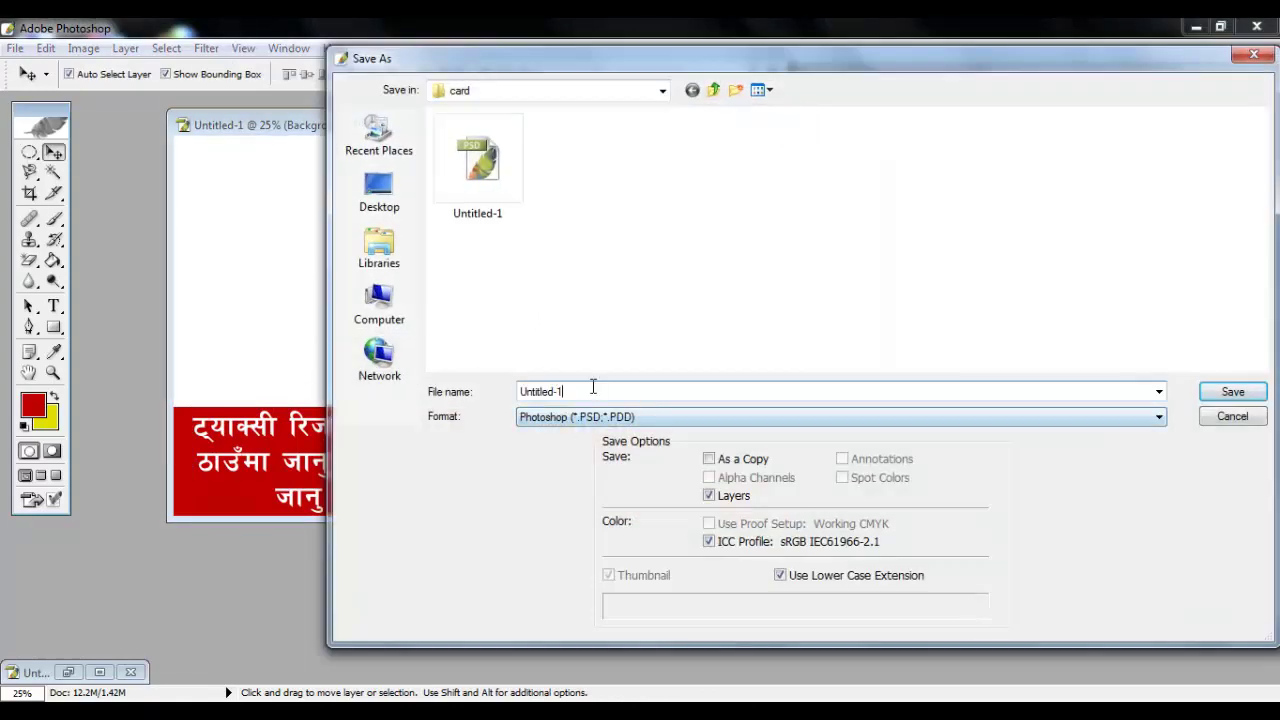
left_click(1228, 396)
left_click(822, 352)
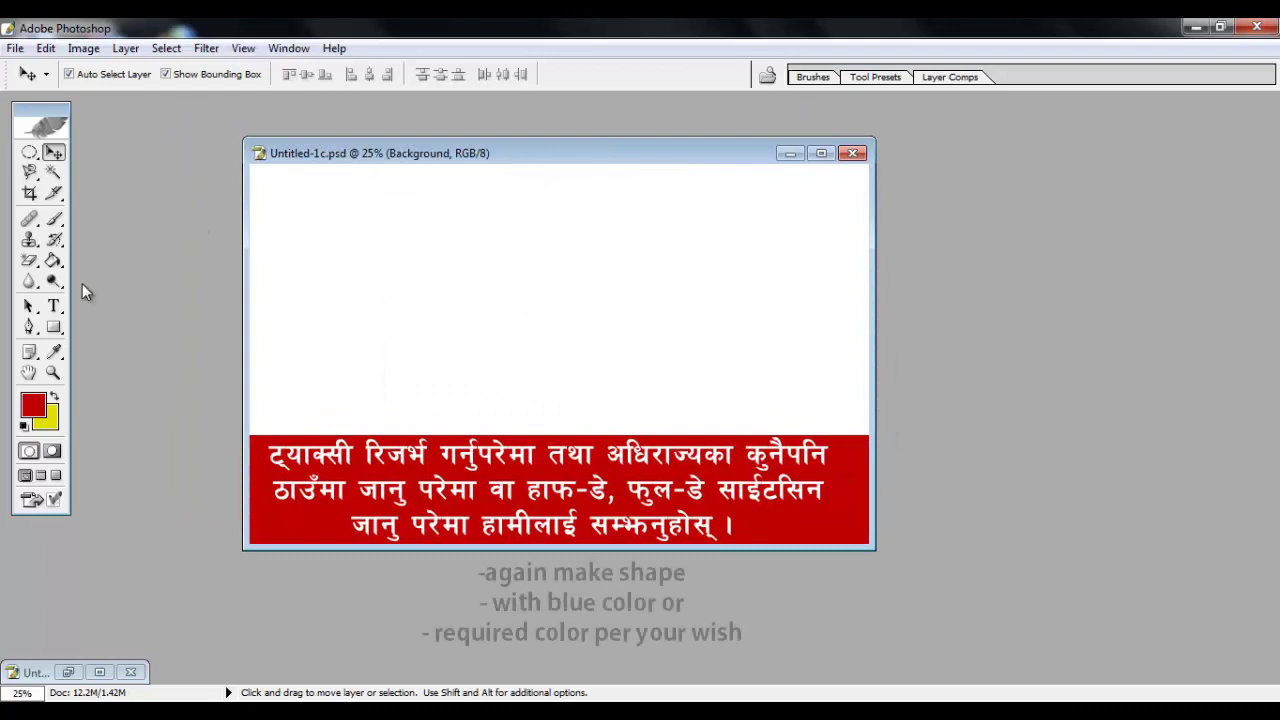
left_click(54, 327)
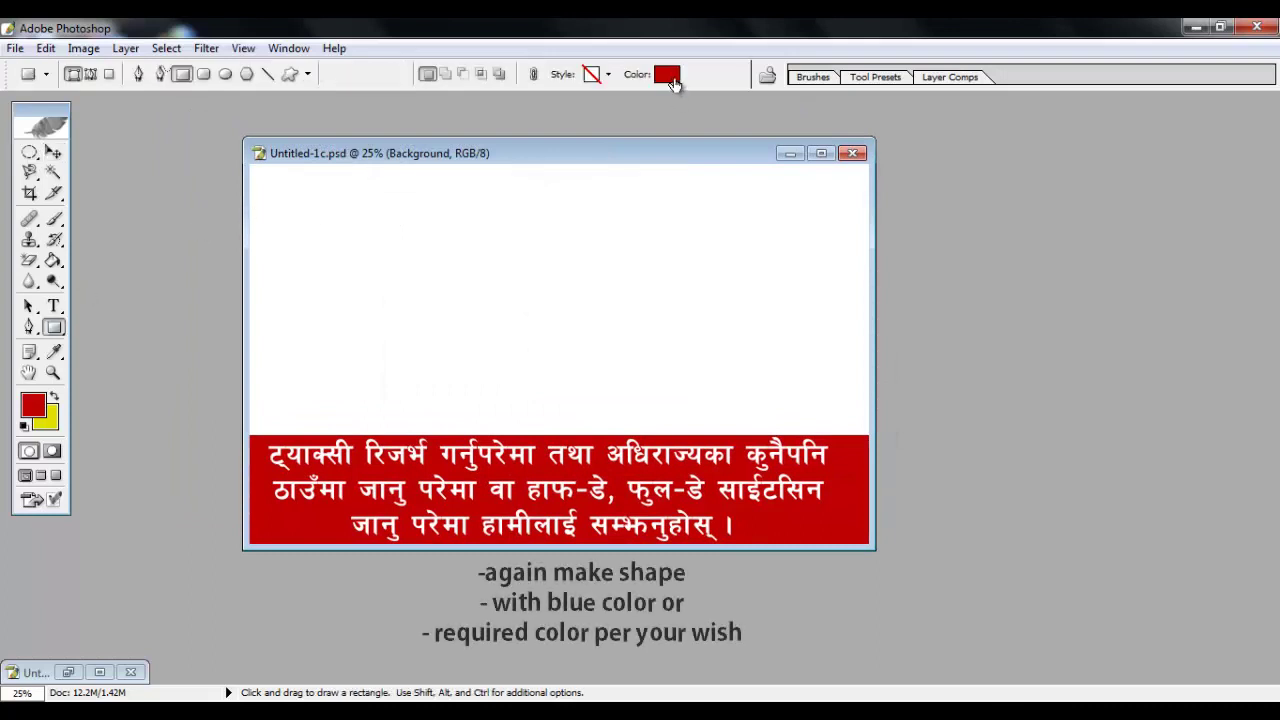
Change the rectangle shape colour from red to dark navy blue #000D6C
left_click(670, 78)
left_click(1155, 488)
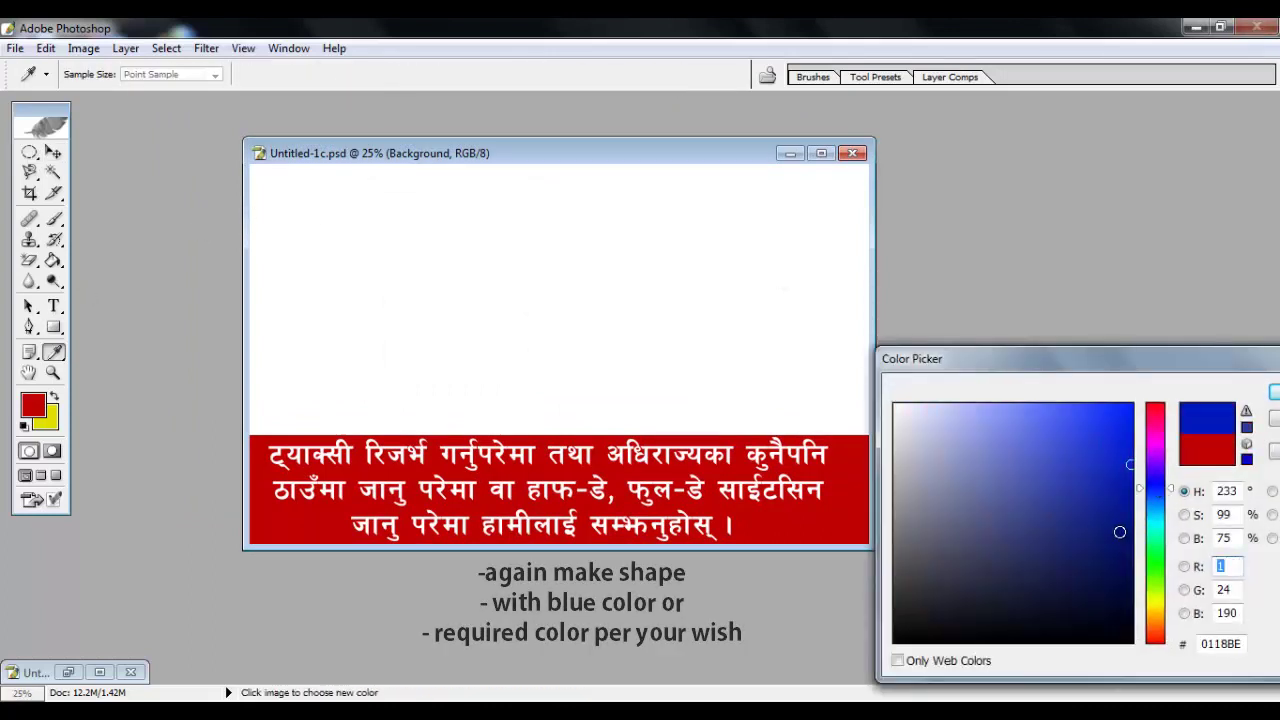
mouse_move(1119, 532)
left_mouse_down()
mouse_move(1132, 559)
mouse_move(1131, 543)
left_mouse_up()
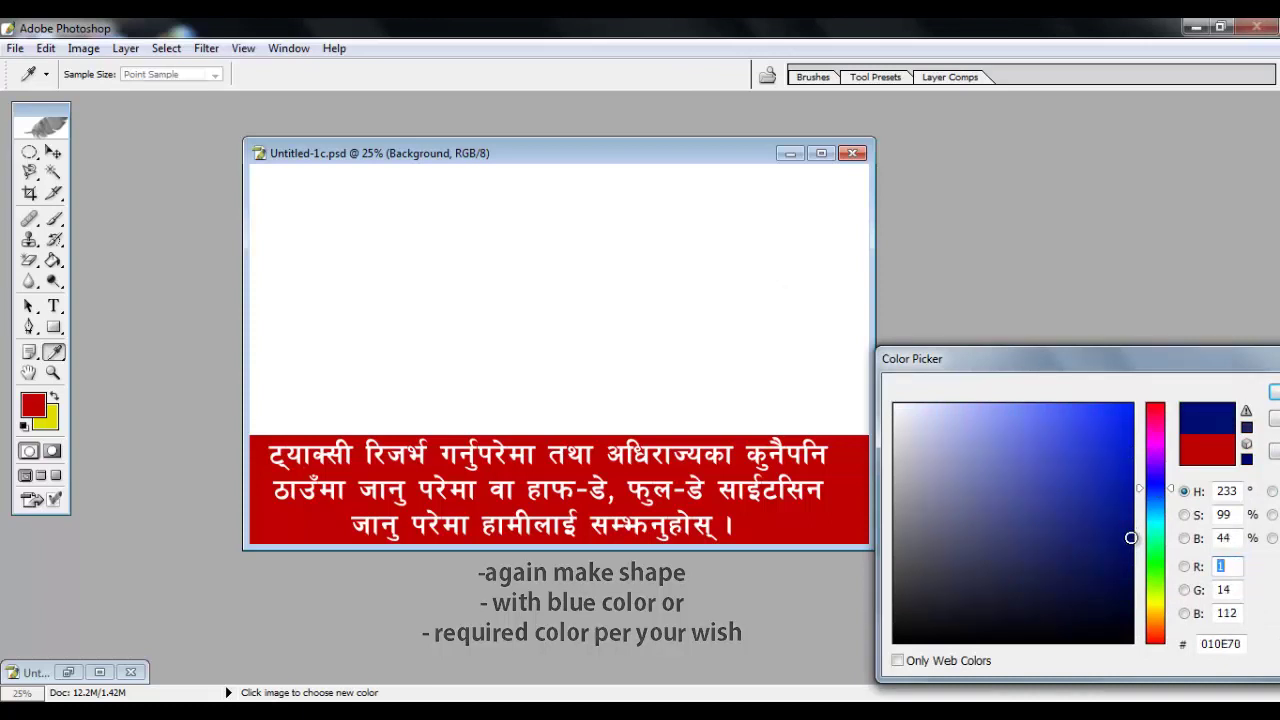
left_click_drag(1131, 538, 1131, 543)
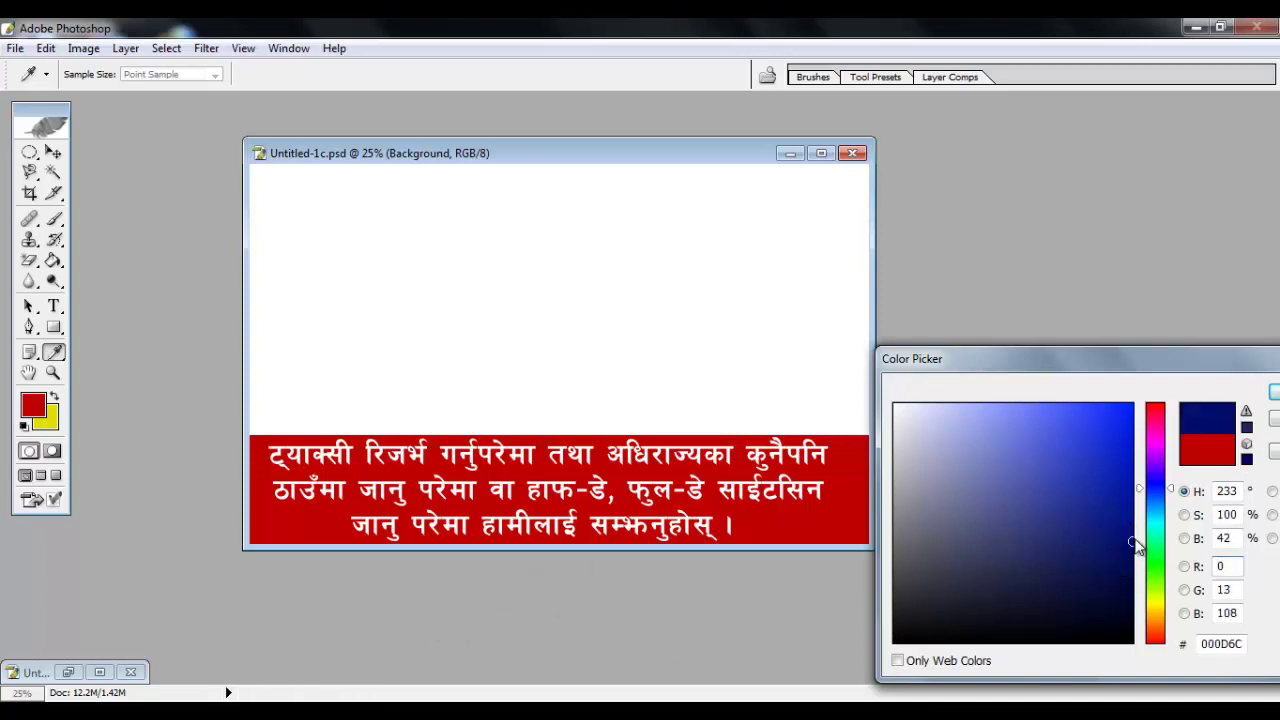
left_click(1275, 392)
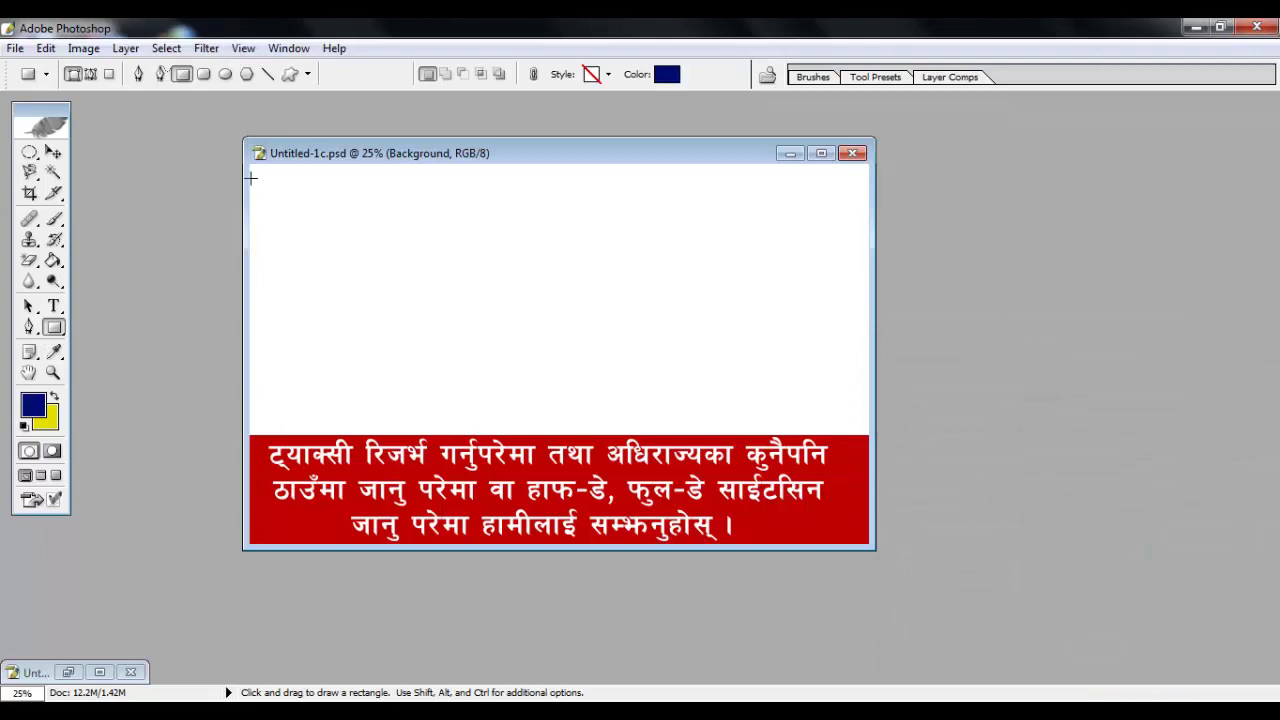
Draw a navy rectangle over the white area above the band, stretching its left edge outward
left_click_drag(252, 166, 882, 434)
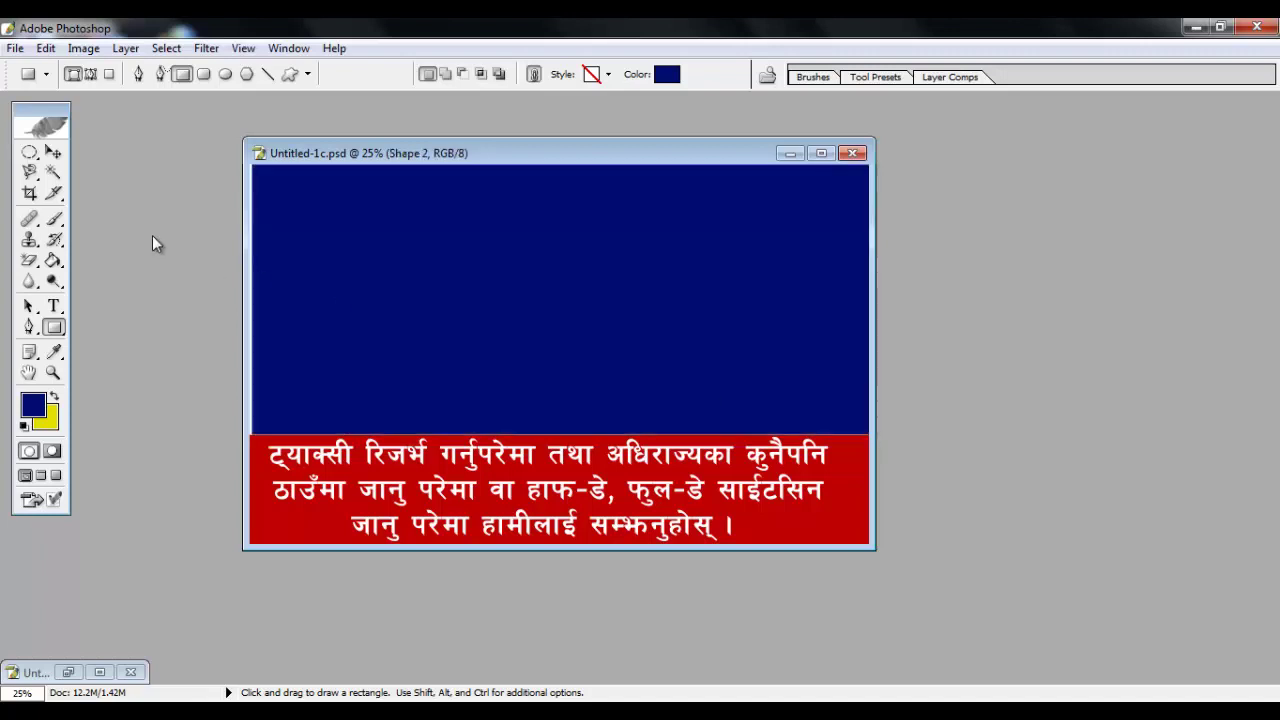
key("v")
left_click_drag(255, 298, 207, 298)
key("Return")
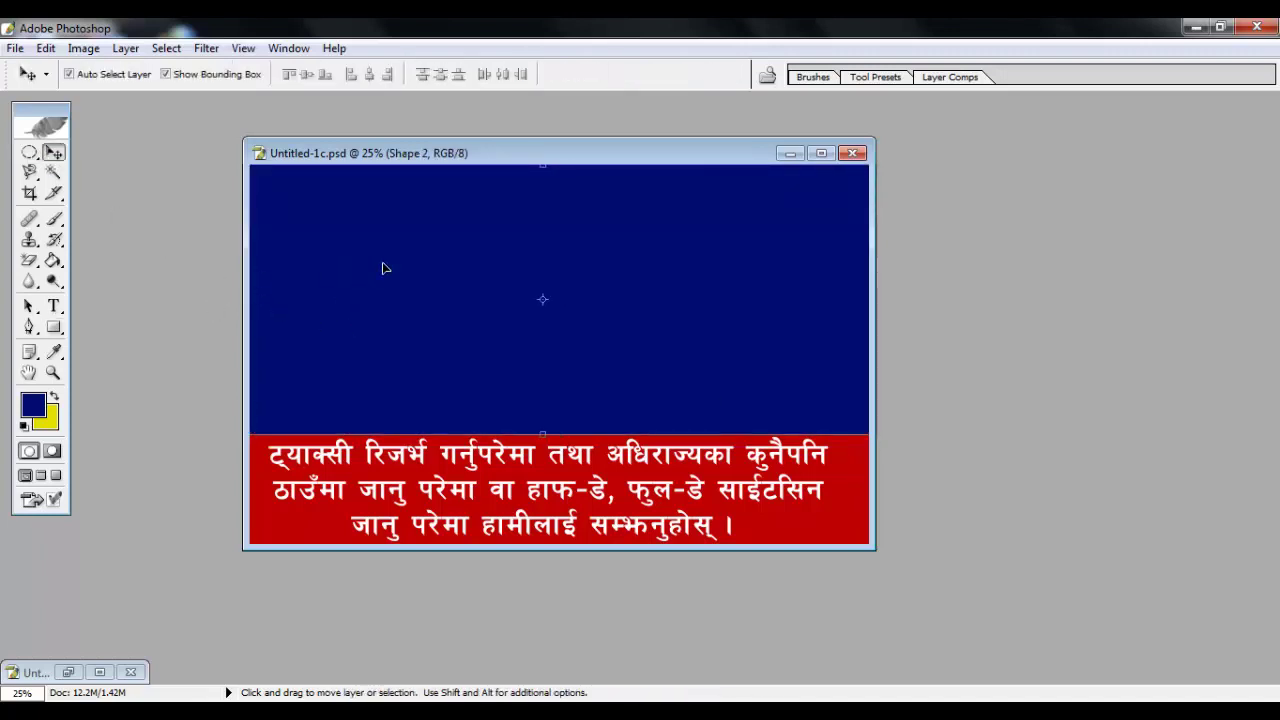
Try blue shades for the foreground colour, then cancel the change
left_click(38, 408)
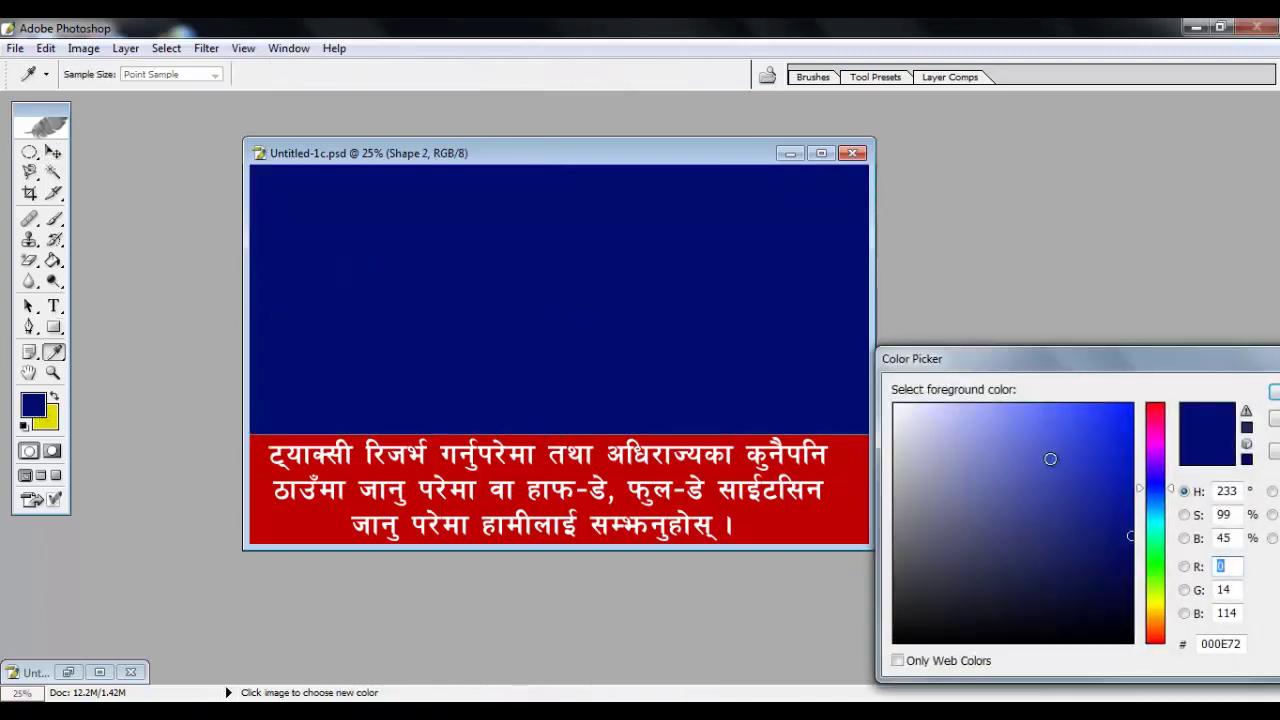
left_click(1116, 556)
left_click(957, 443)
key("Escape")
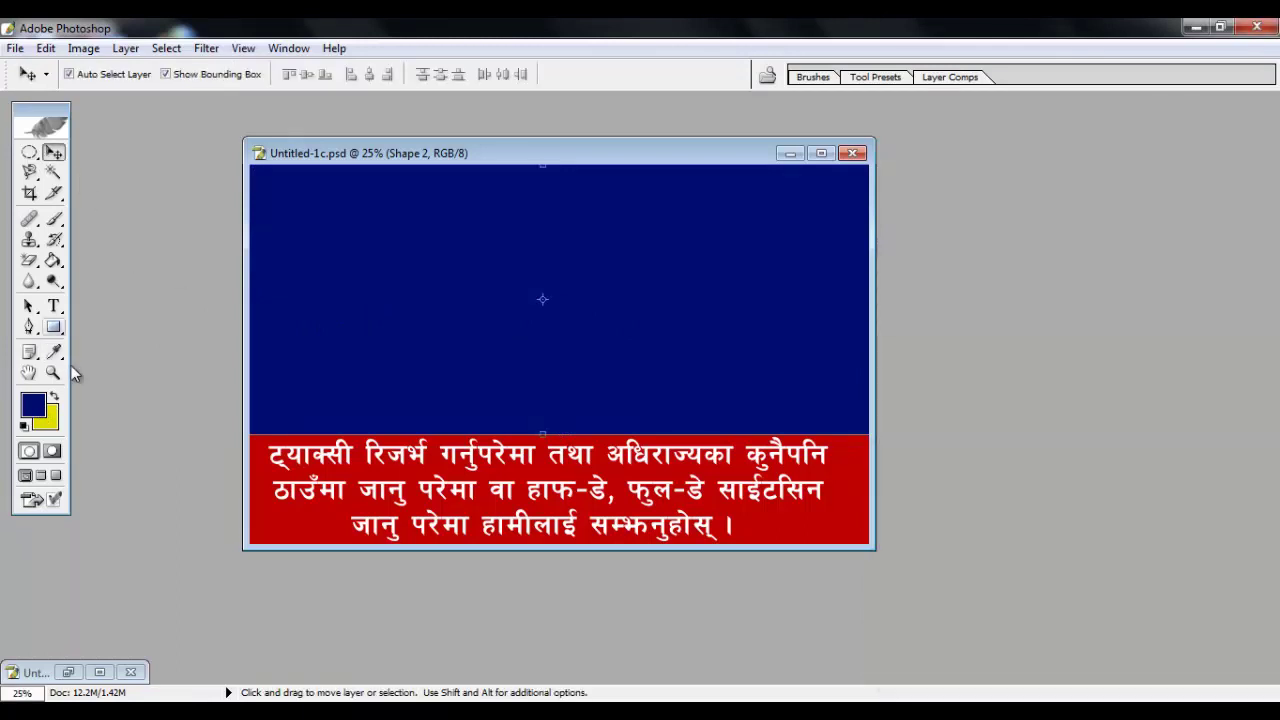
left_click(53, 327)
Recolour the upper shape to a very dark navy, #000631
left_click(667, 74)
left_click(1029, 466)
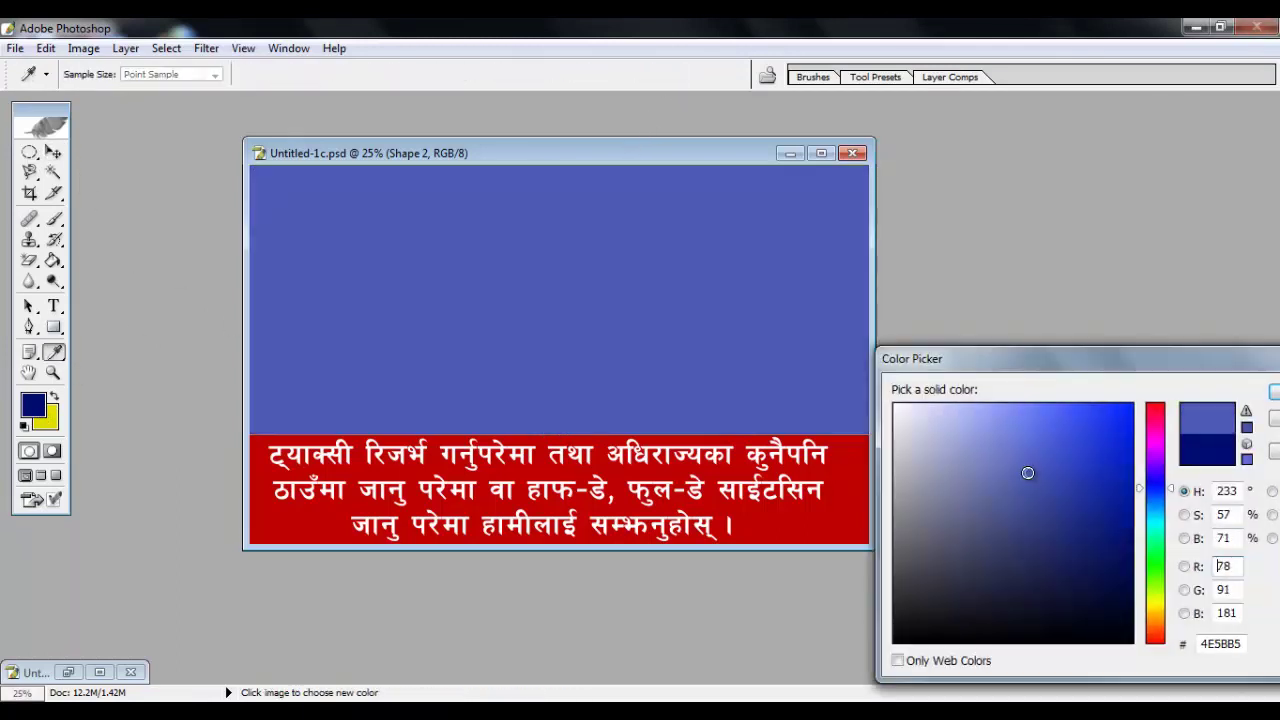
left_click(1031, 527)
left_click(1068, 637)
mouse_move(1071, 632)
left_mouse_down()
mouse_move(1128, 574)
mouse_move(1131, 597)
left_mouse_up()
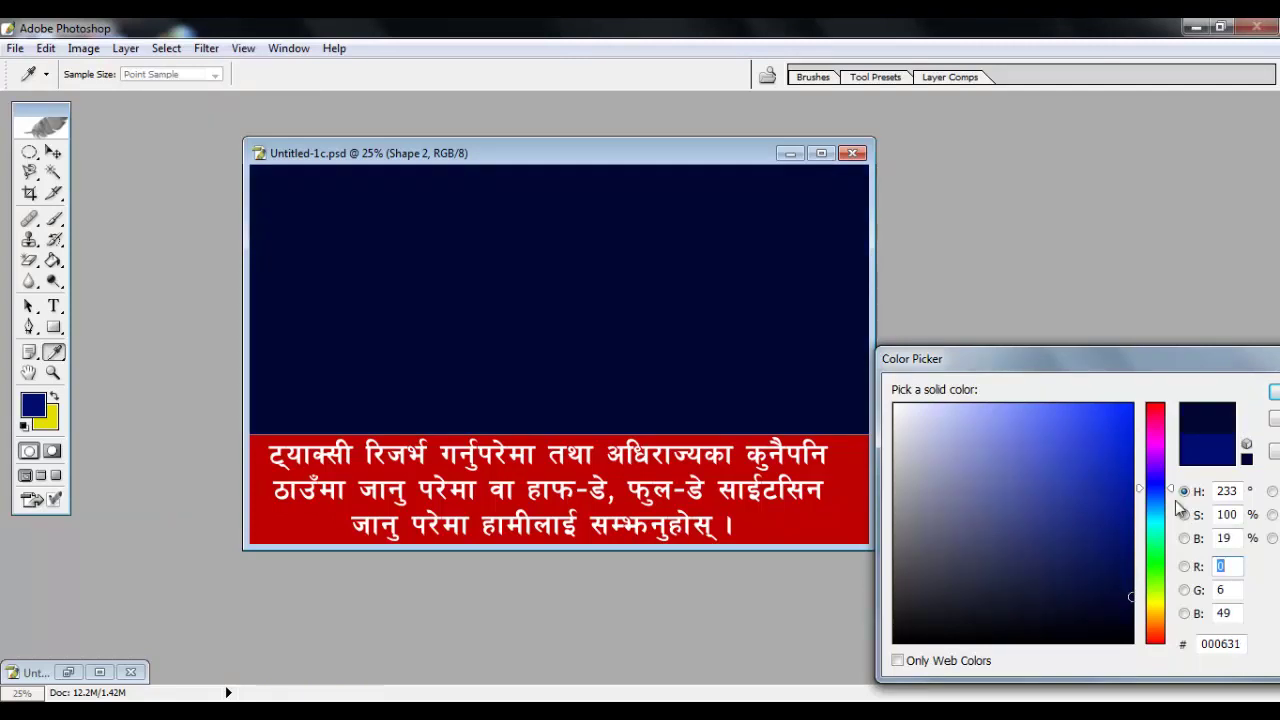
left_click(1274, 393)
key("v")
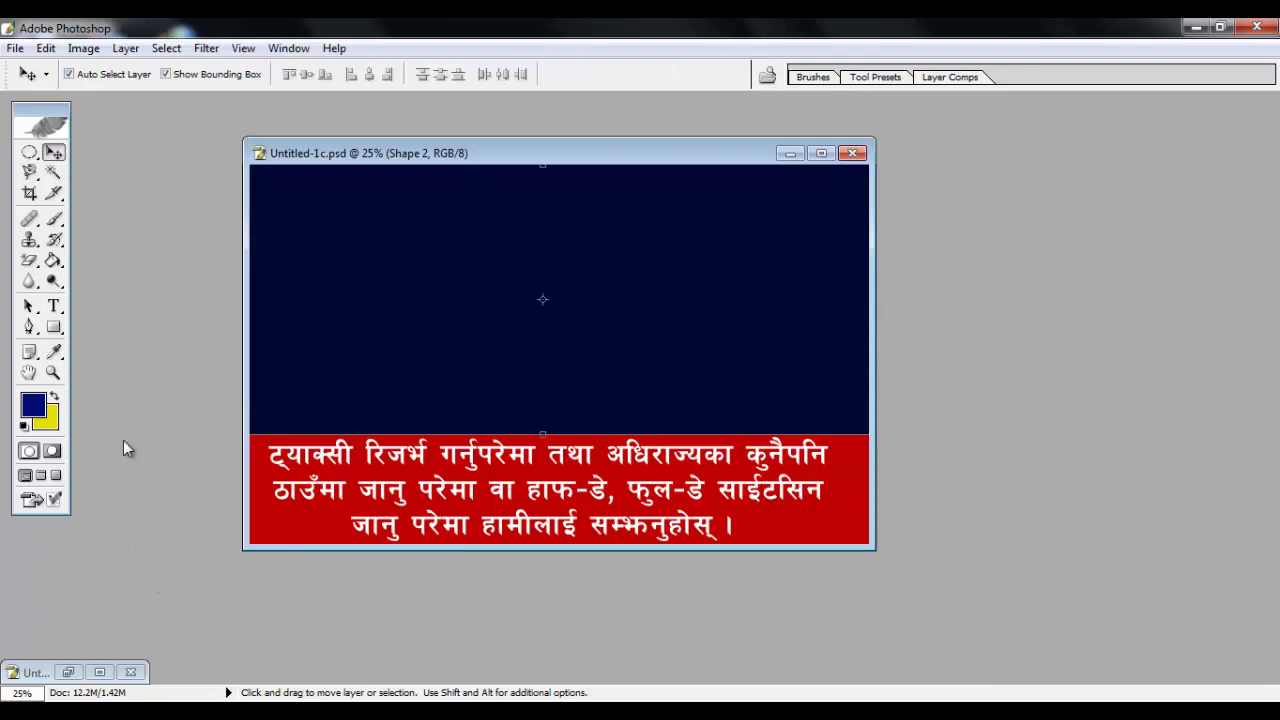
Duplicate the red band's text up into the dark upper area of the card
key("ctrl+t")
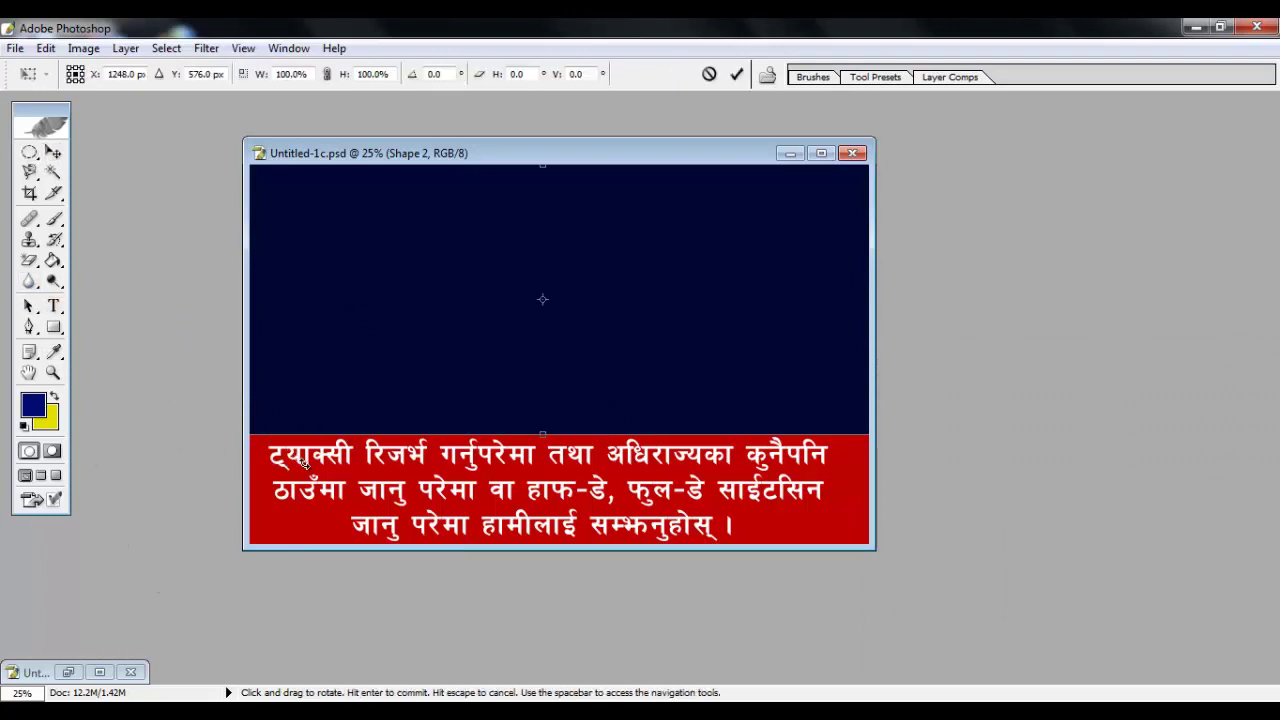
key("Return")
key("ctrl+t")
key("Return")
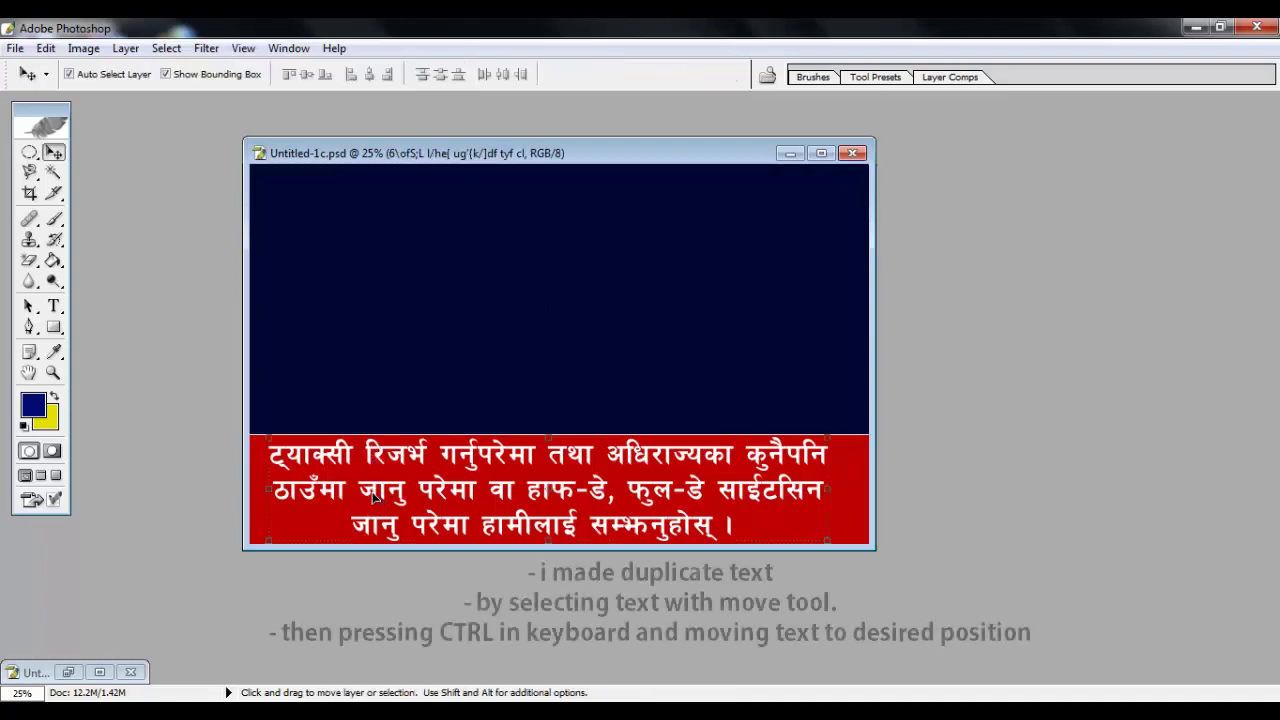
left_click_drag(372, 508, 373, 240)
Retype the copy as the heading पोखरा ट्याक्सी सेवा, enlarge it to 86.81 pt and lower it slightly
left_click(54, 308)
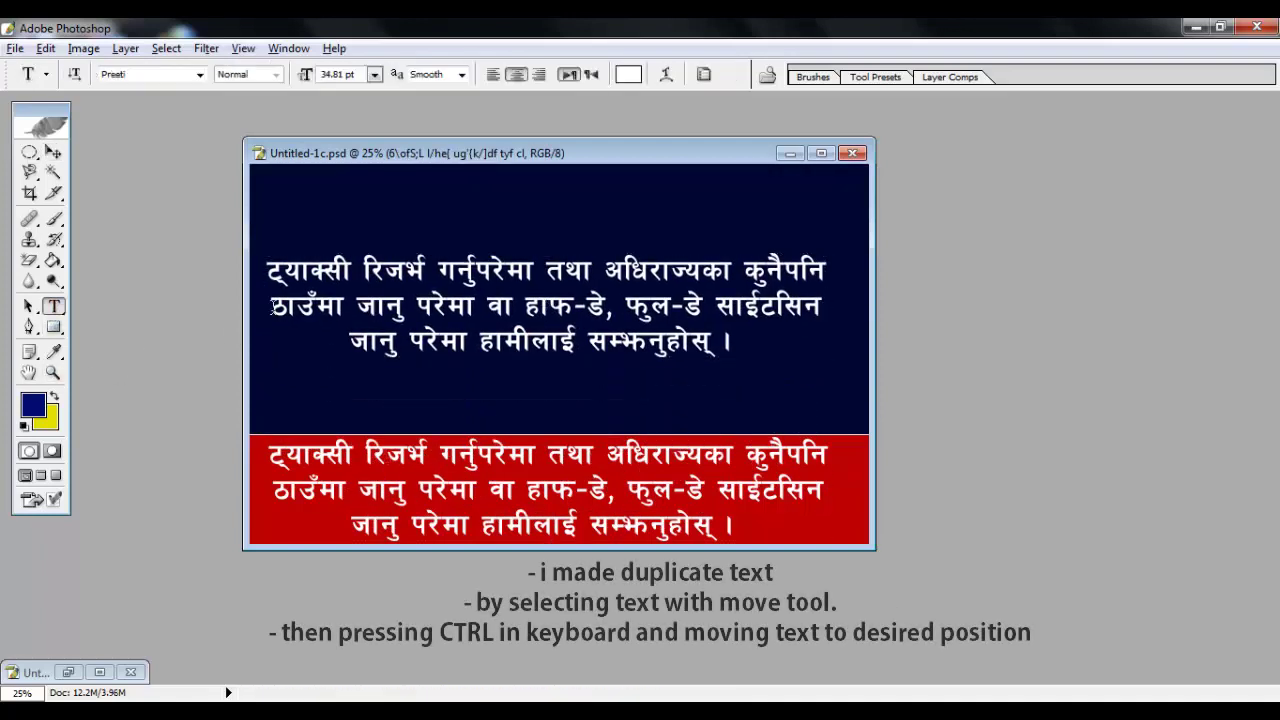
left_click(700, 340)
key("ctrl+a")
type("kfv")
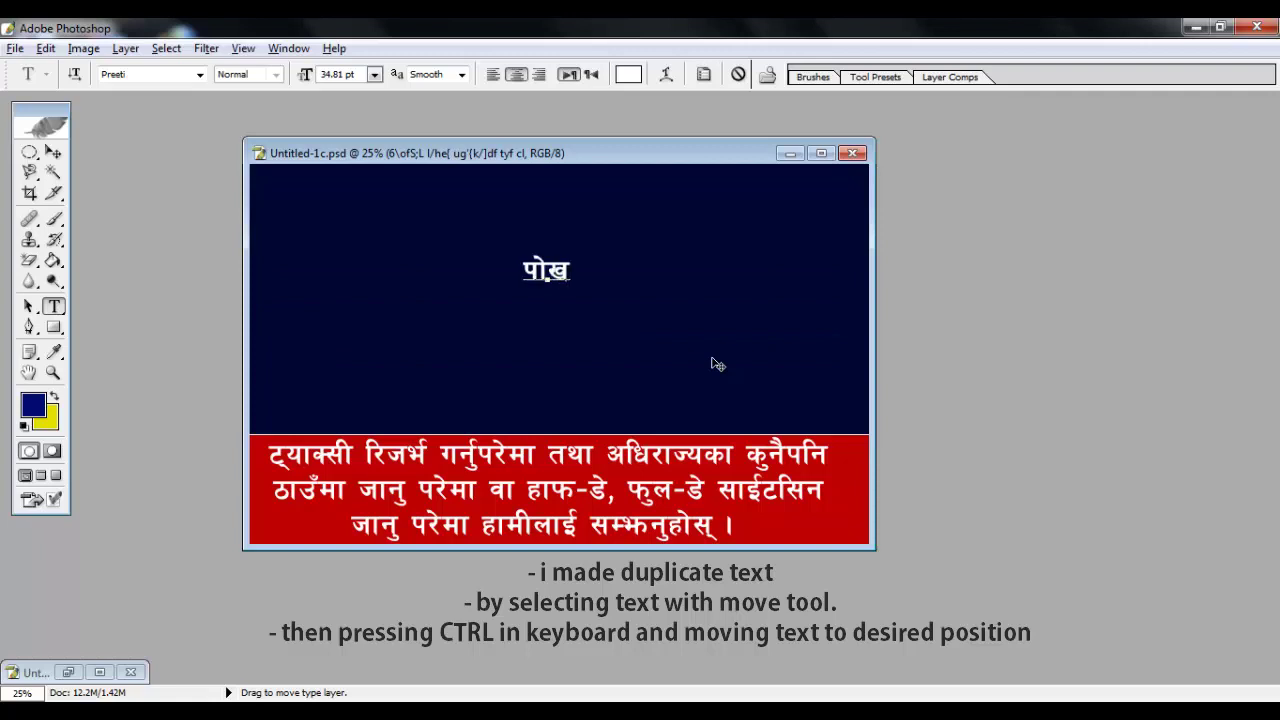
type("/f")
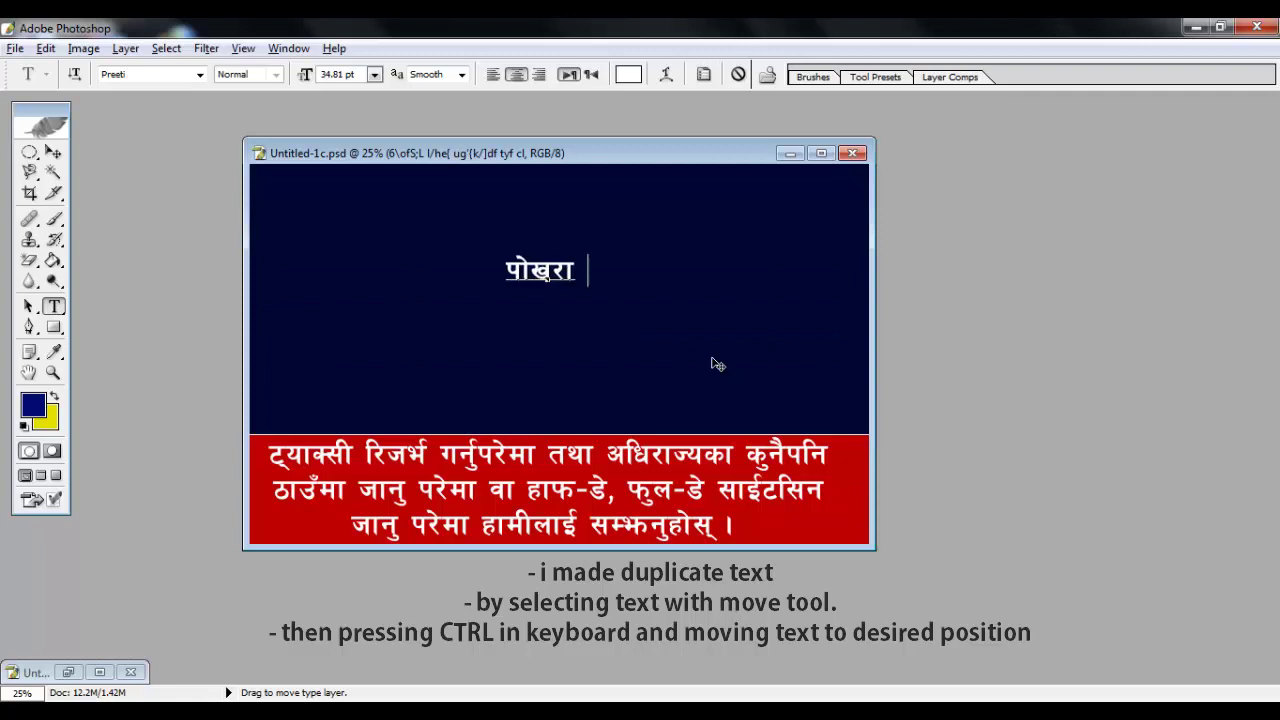
type(" 6o")
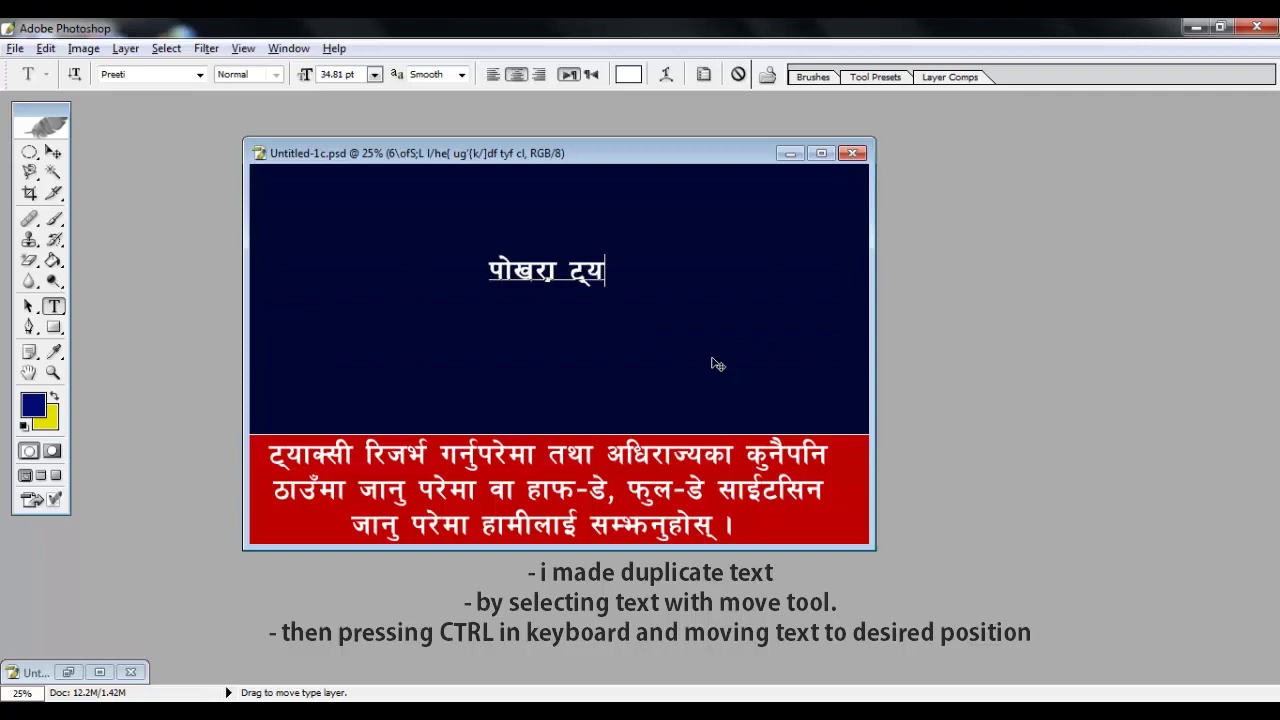
type("fS;L ")
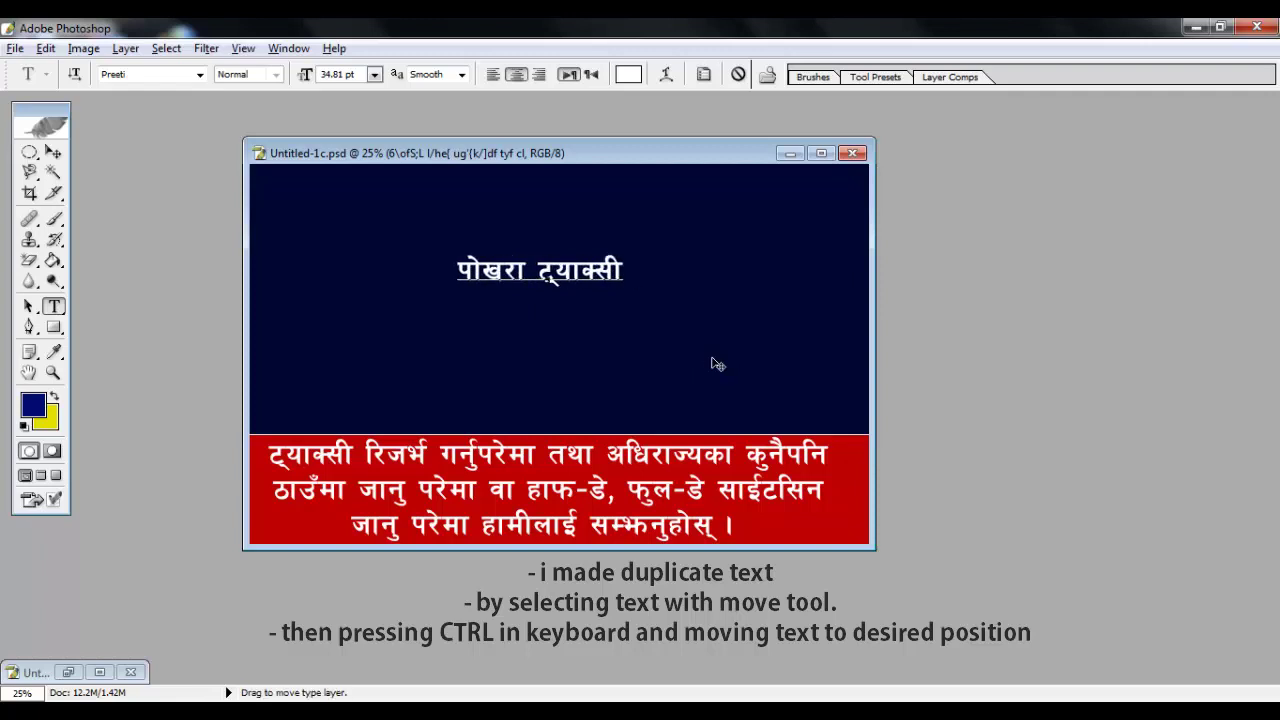
type(";]jf")
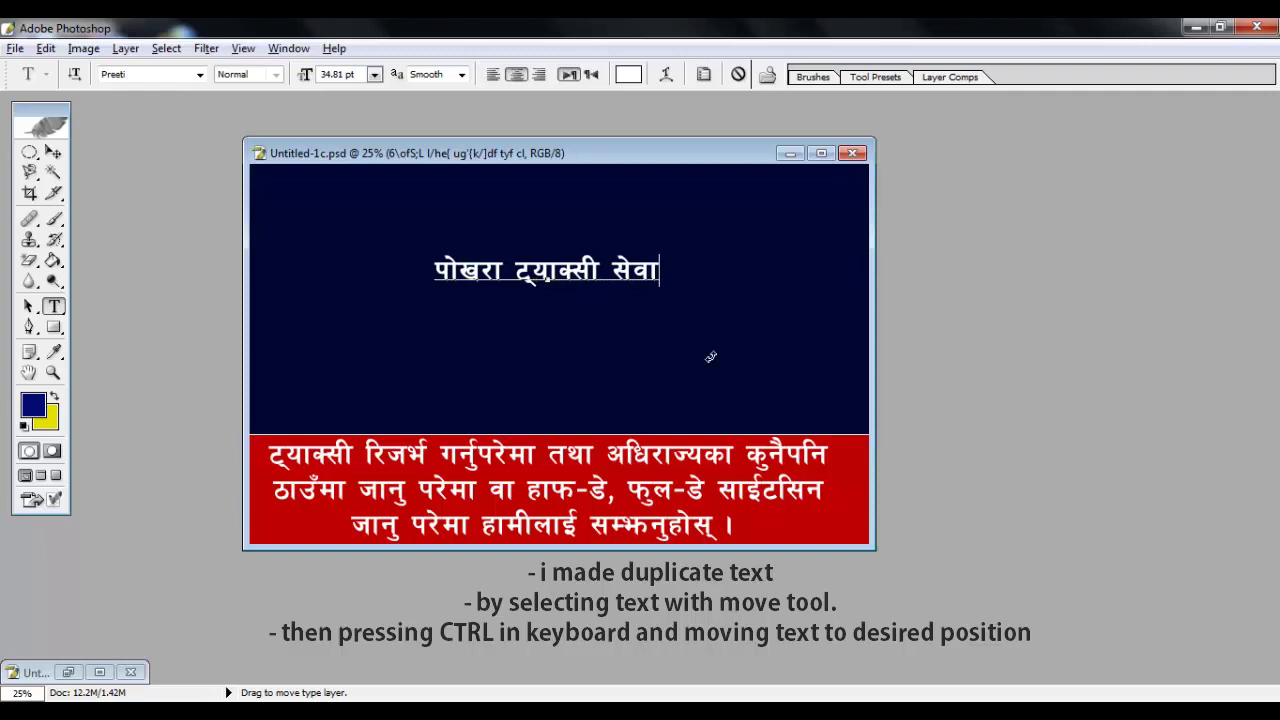
key("ctrl+a")
key("ctrl+shift+period")
key("ctrl+shift+period")
key("ctrl+shift+period")
key("ctrl+shift+period")
key("ctrl+shift+period")
key("ctrl+shift+period")
key("ctrl+shift+period")
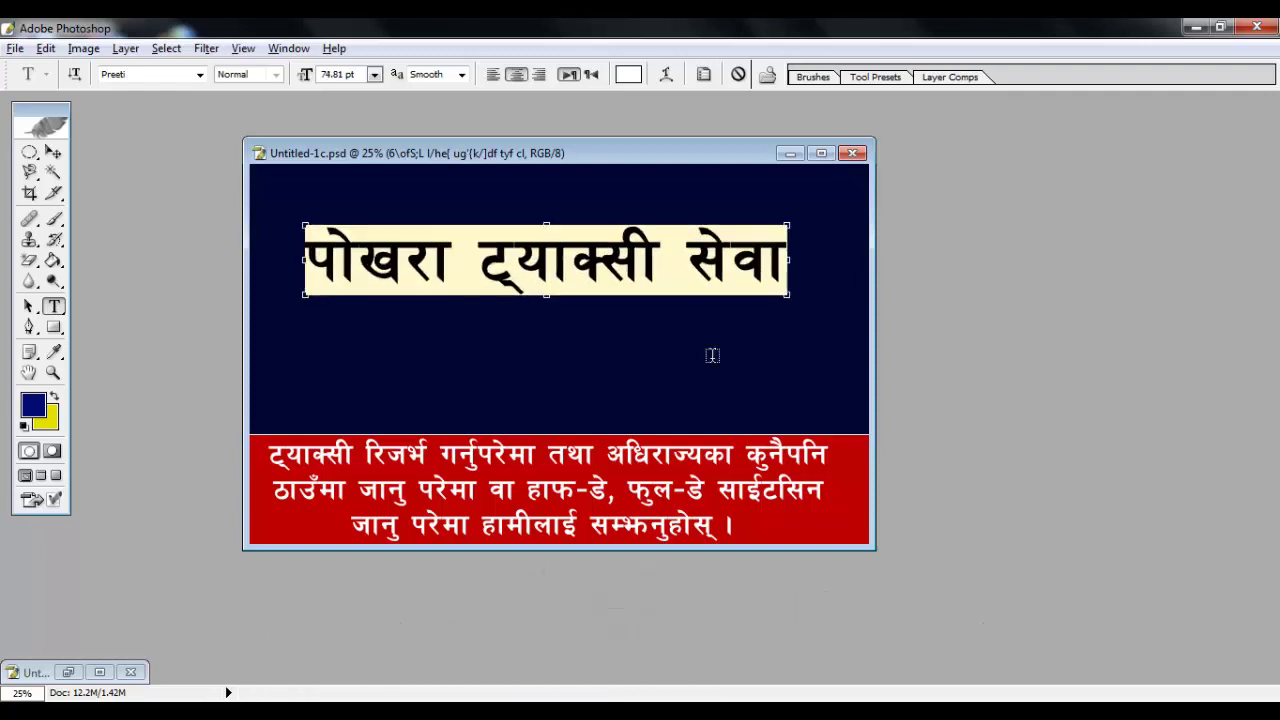
key("ctrl+shift+period")
key("ctrl+shift+period")
key("ctrl+shift+period")
key("ctrl+shift+period")
key("ctrl+shift+period")
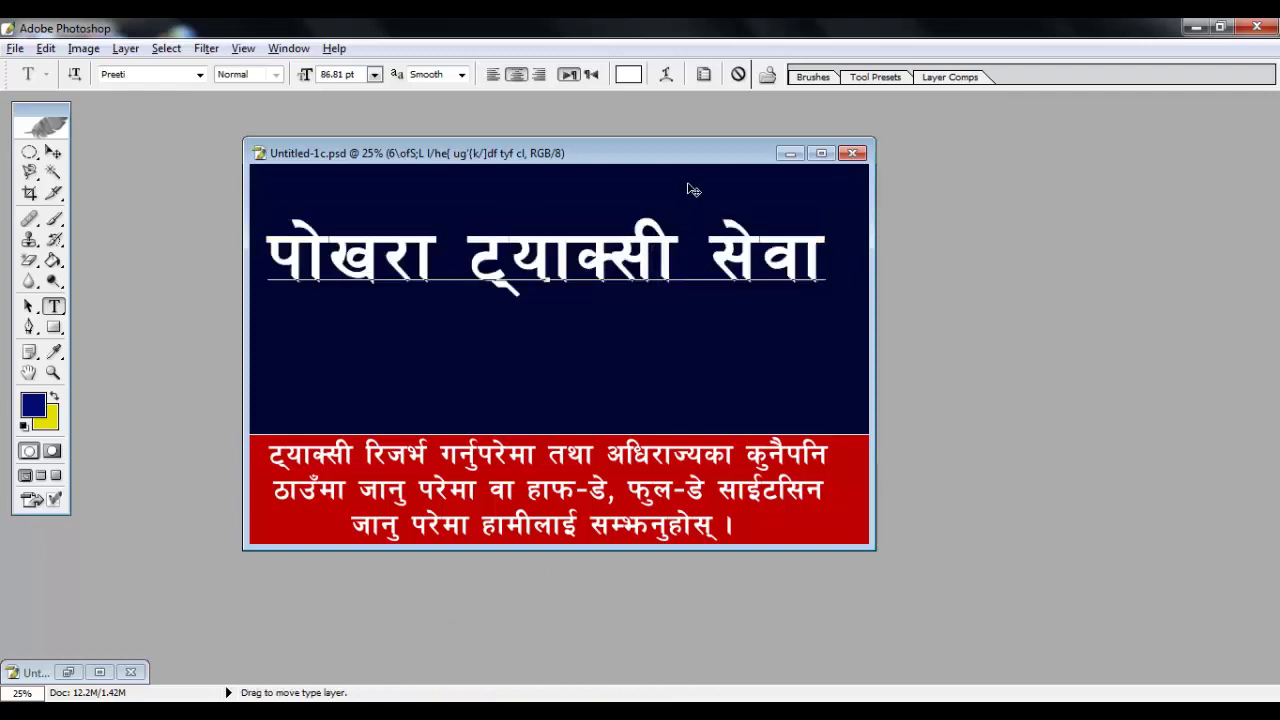
left_click_drag(686, 189, 694, 234)
Set the heading font to Ganess and turn off Faux Bold
left_click(200, 74)
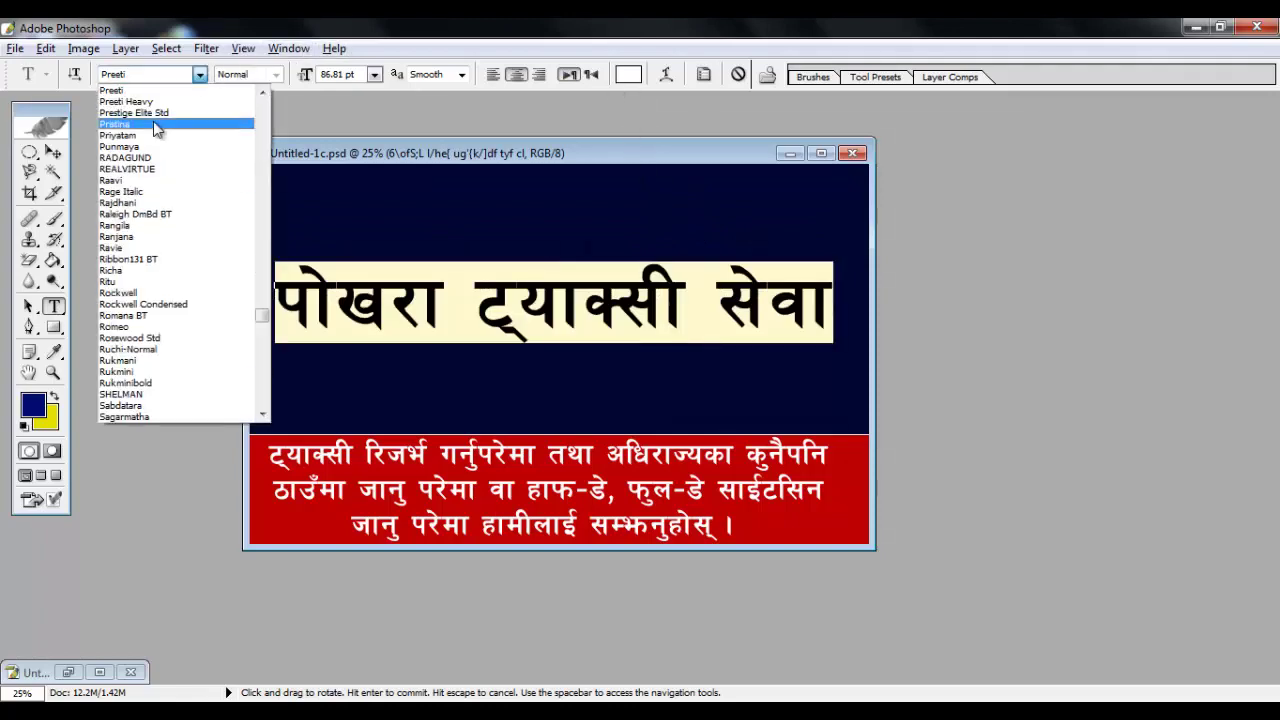
left_click_drag(262, 316, 262, 215)
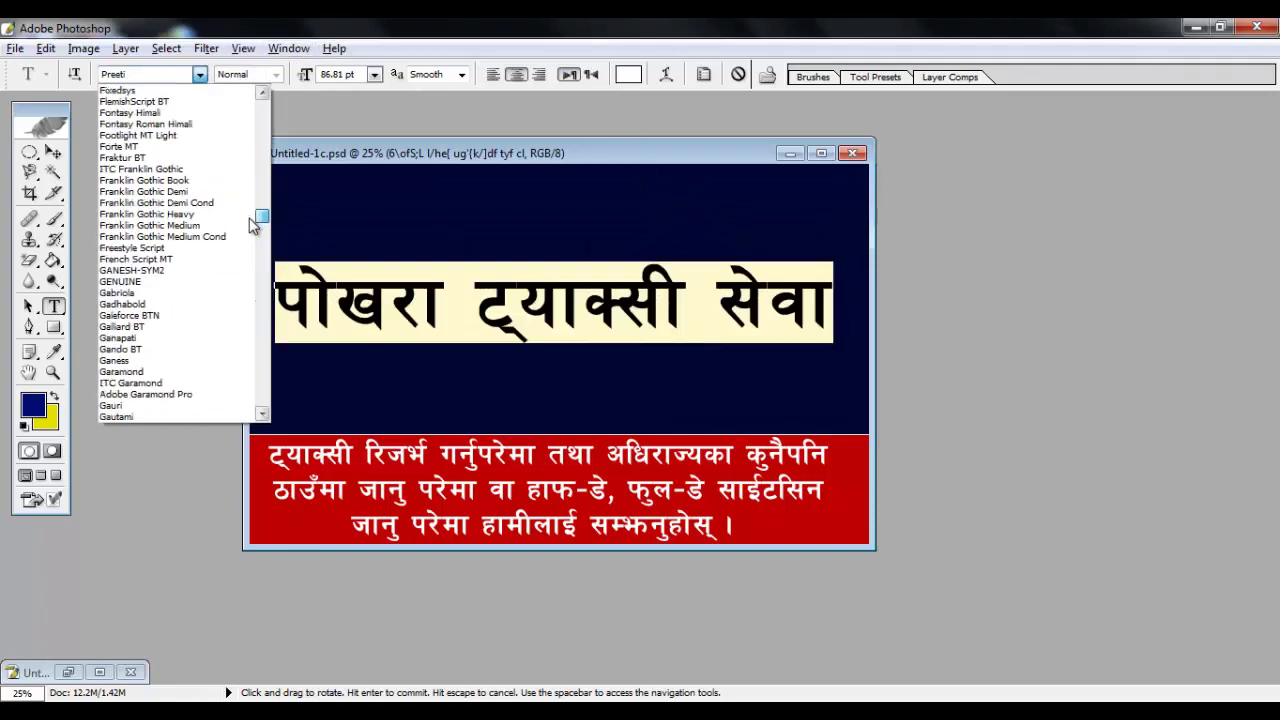
left_click(150, 360)
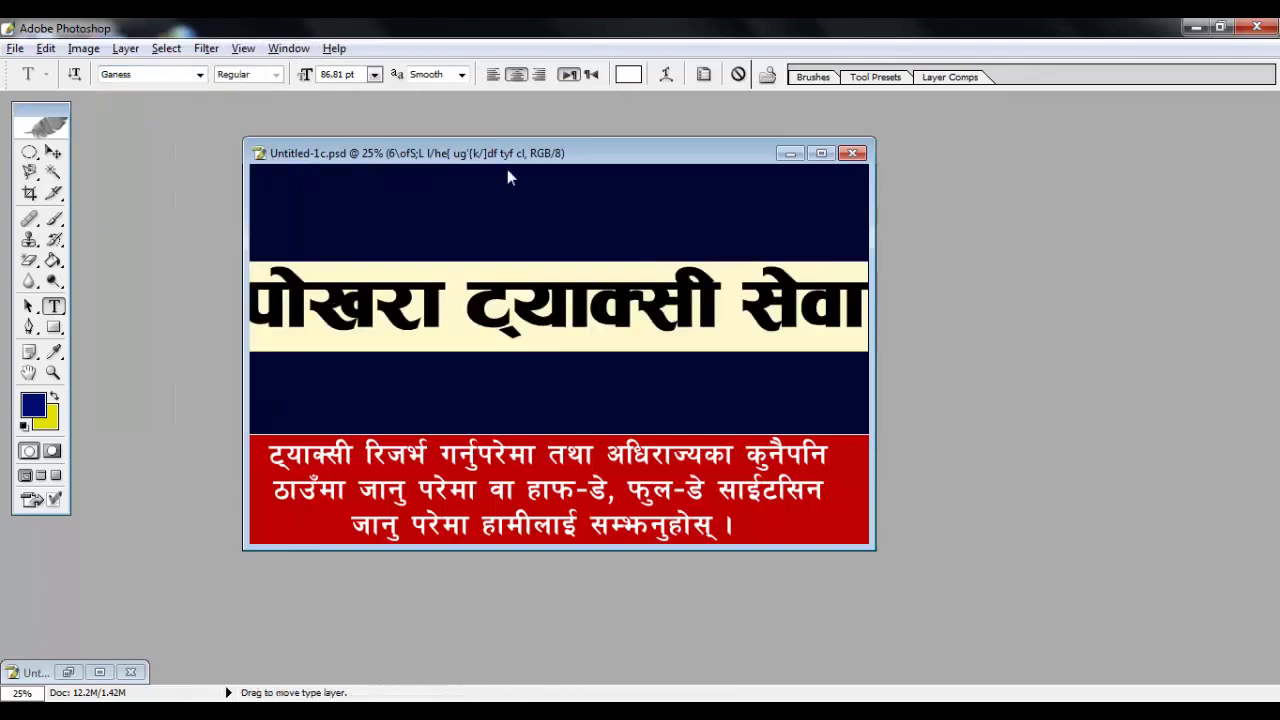
right_click(472, 278)
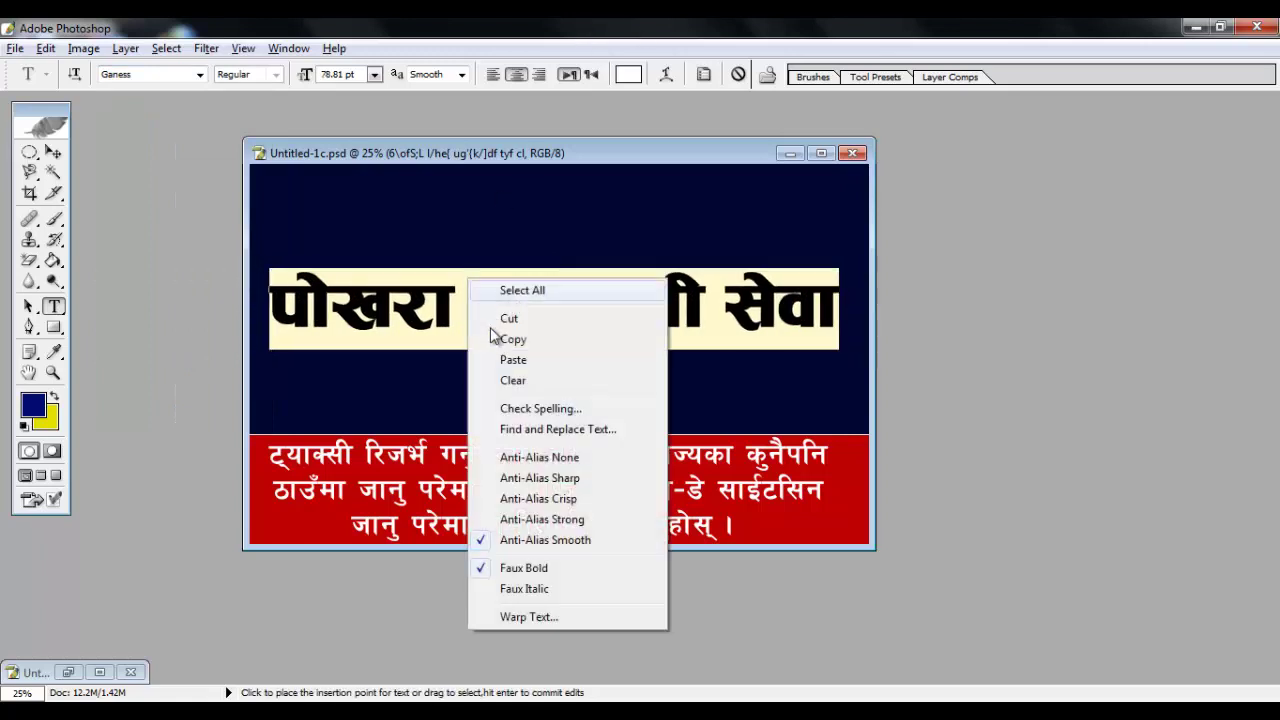
left_click(509, 568)
Colour the heading bright yellow (#FFF000), nudge it slightly and commit the edits
left_click(628, 75)
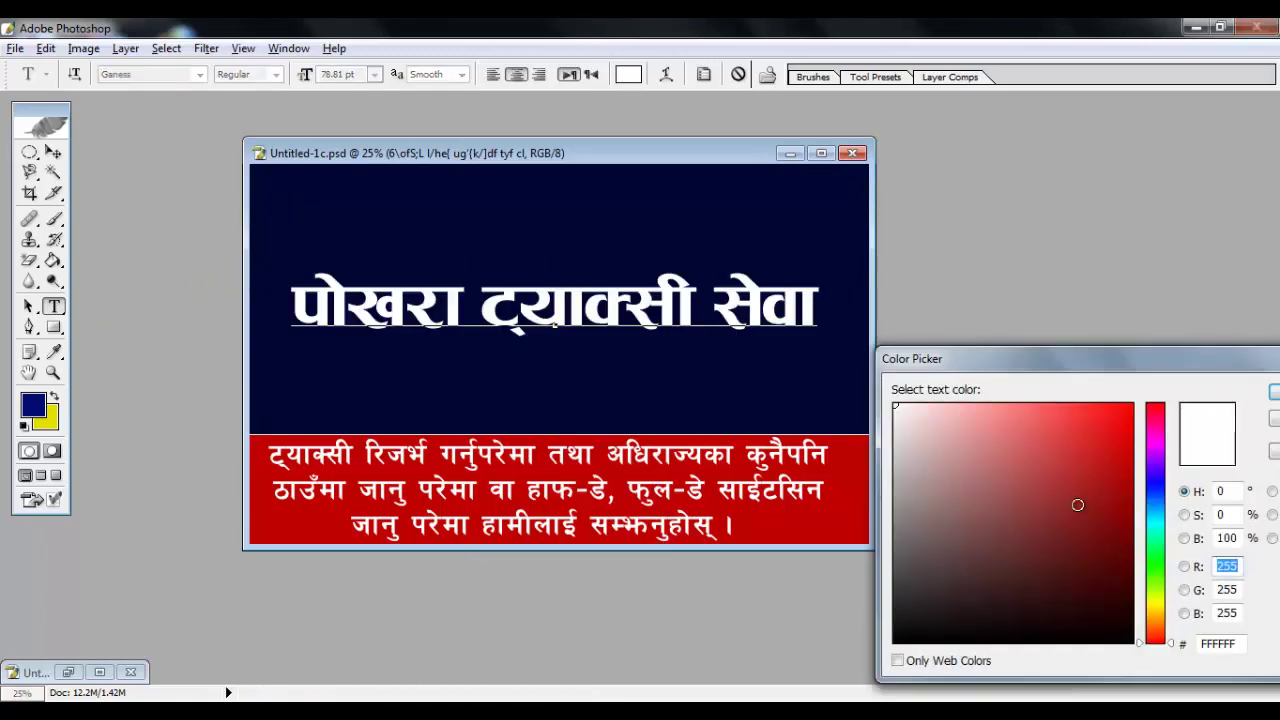
left_click(1166, 606)
left_click(1130, 417)
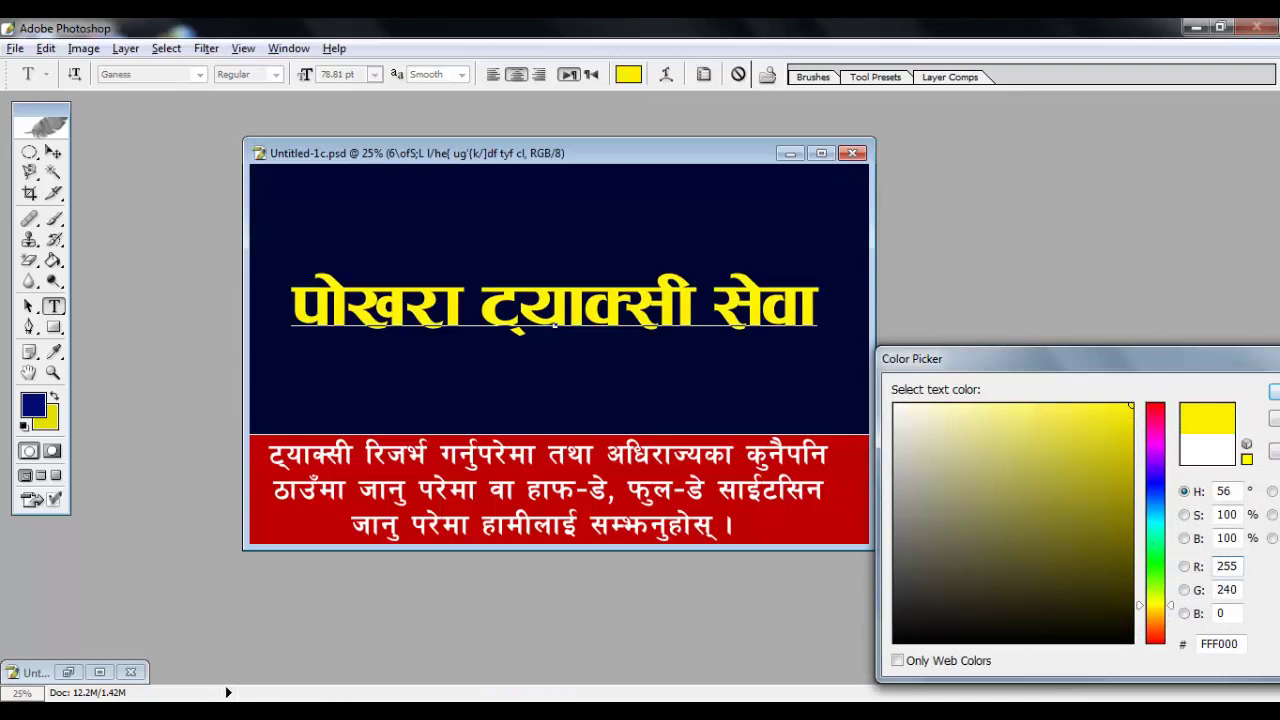
left_click(1272, 392)
mouse_move(586, 220)
left_mouse_down()
mouse_move(594, 236)
mouse_move(585, 221)
left_mouse_up()
left_click(28, 306)
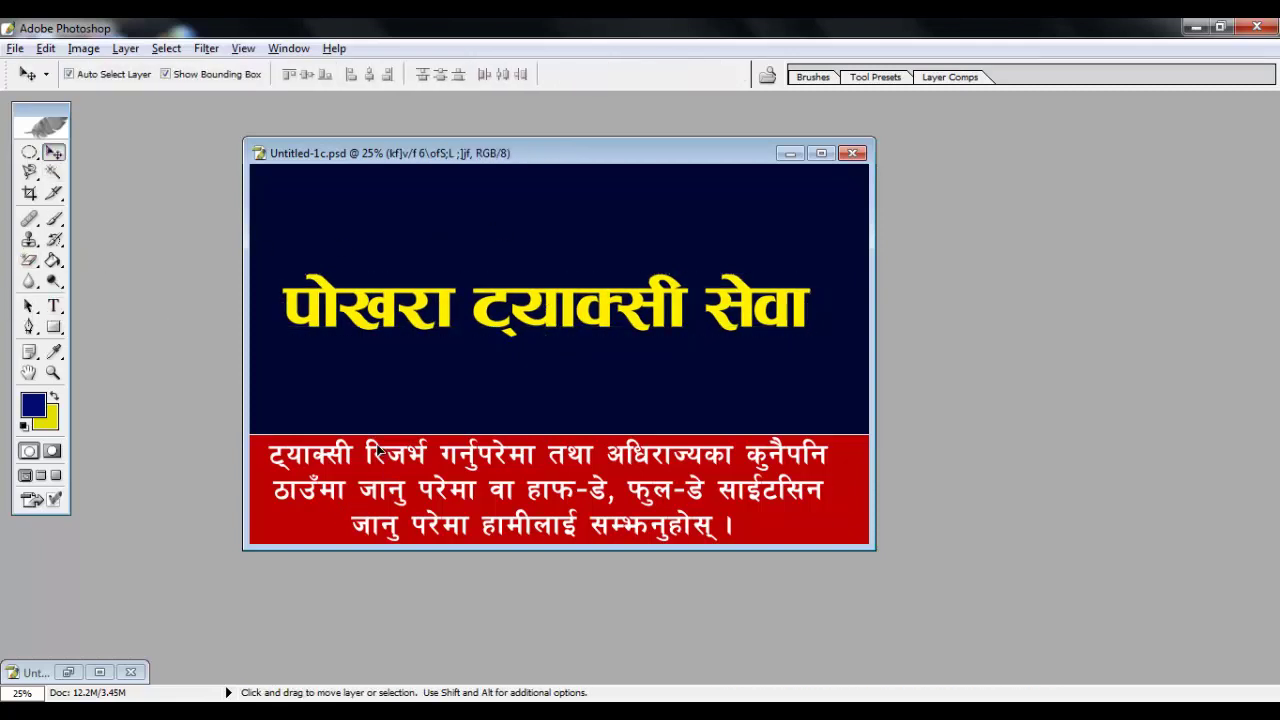
Copy the band text to the card's top as proprietor-name and phone lines at 26.81 pt
left_click_drag(380, 463, 428, 192, "alt")
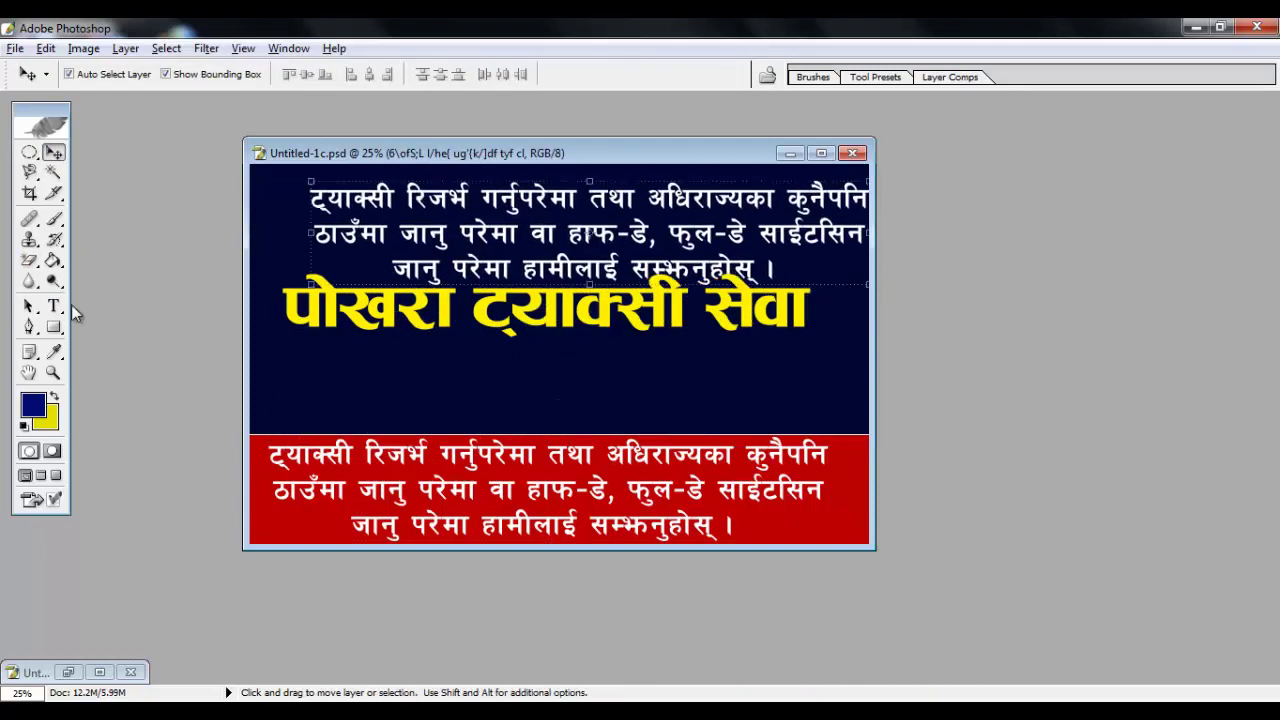
left_click(54, 305)
left_click_drag(775, 268, 660, 96)
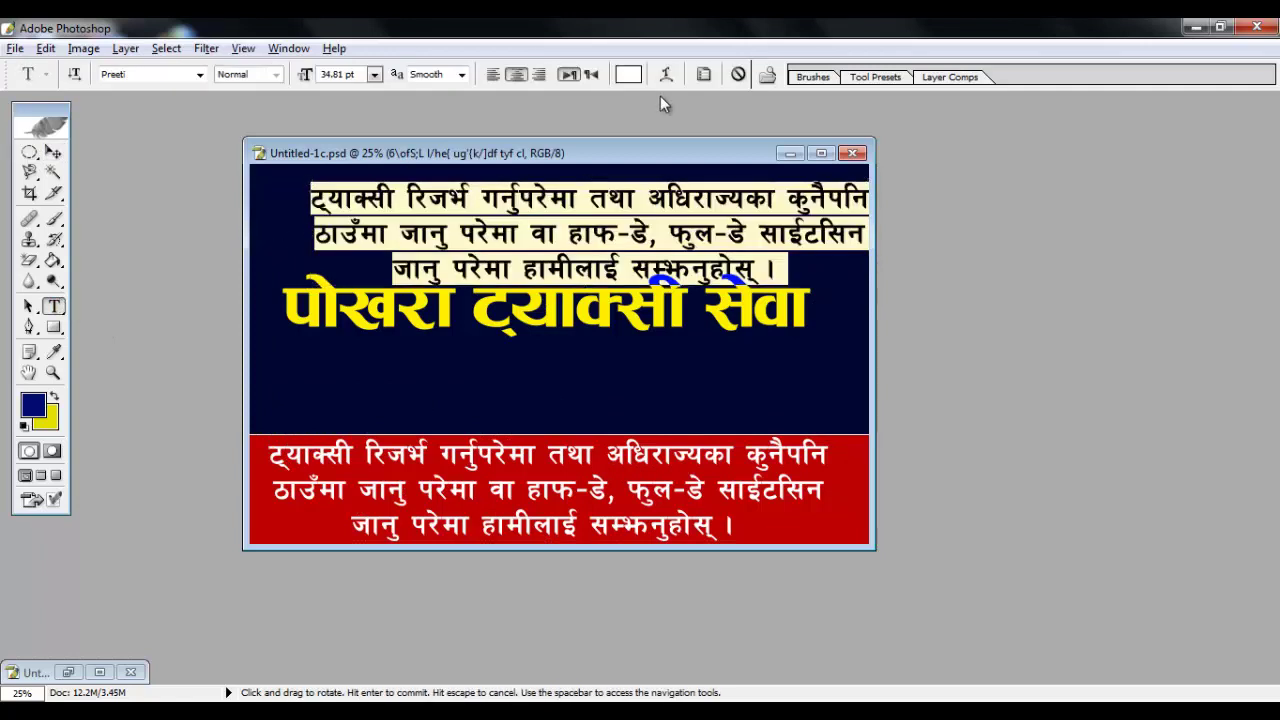
type("k|f]")
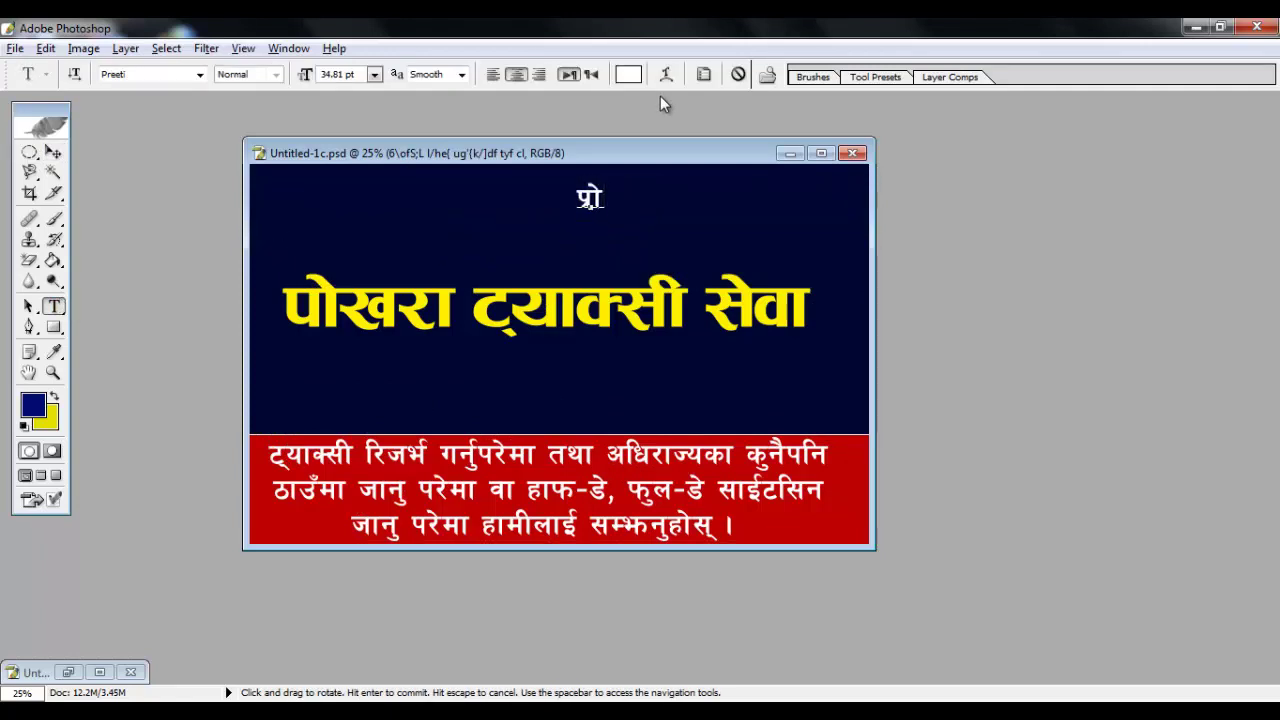
type(".")
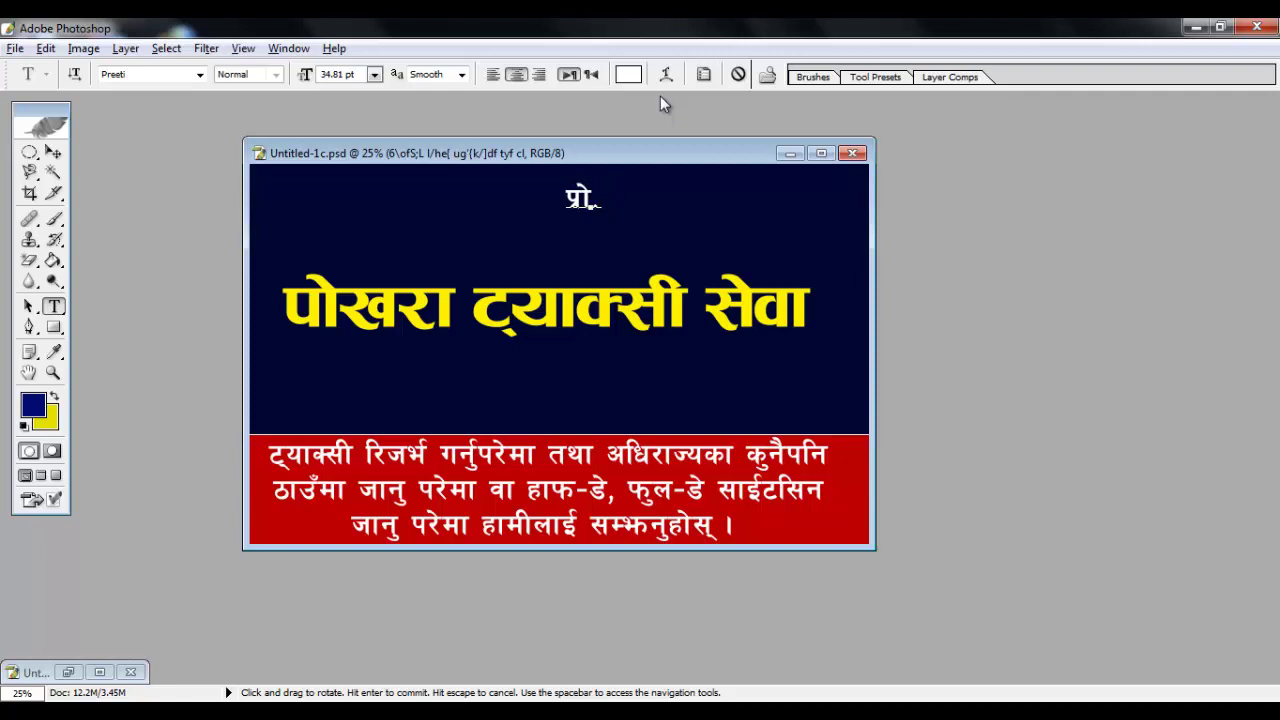
type(" s]xL gf")
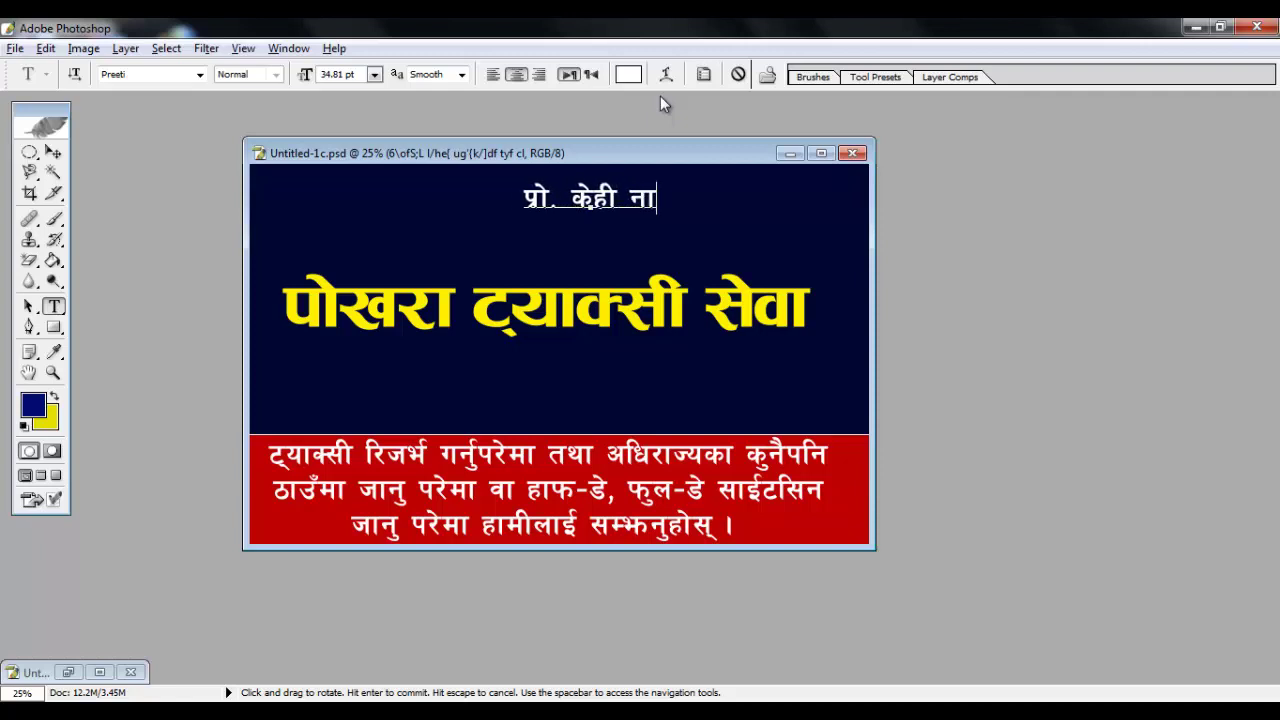
type("d")
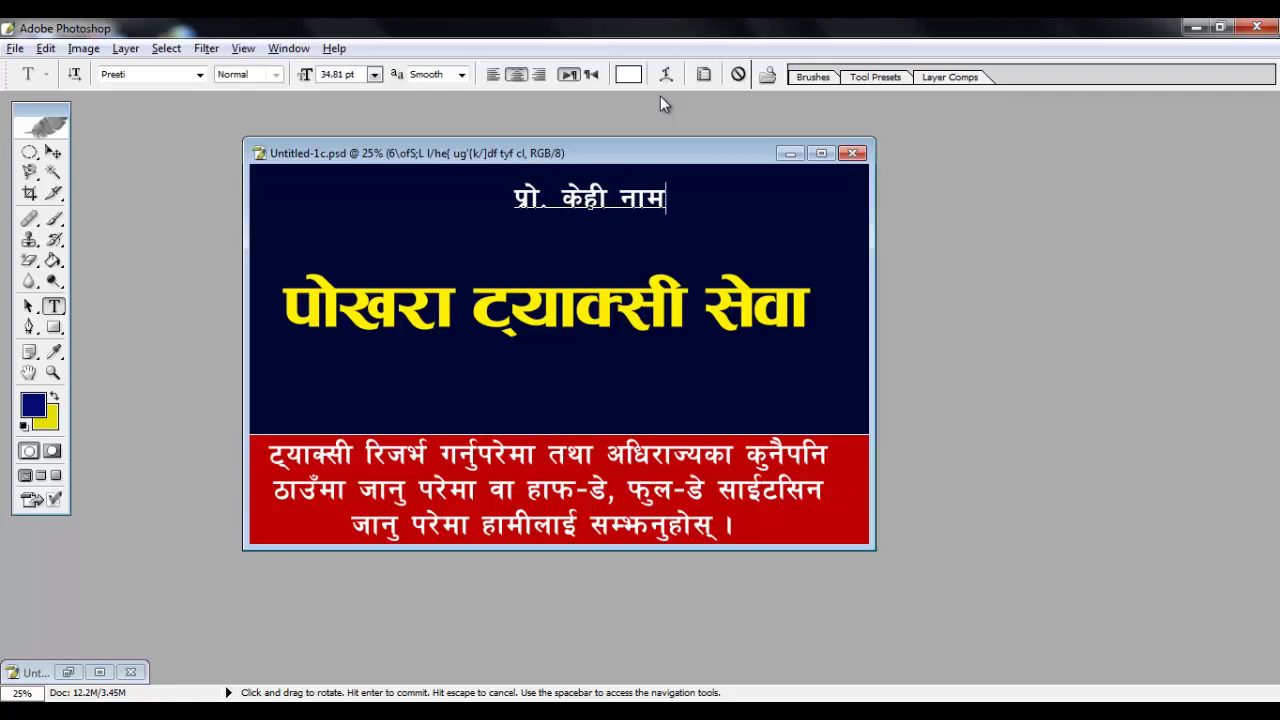
key("Return")
type("kmf]")
type("g M ")
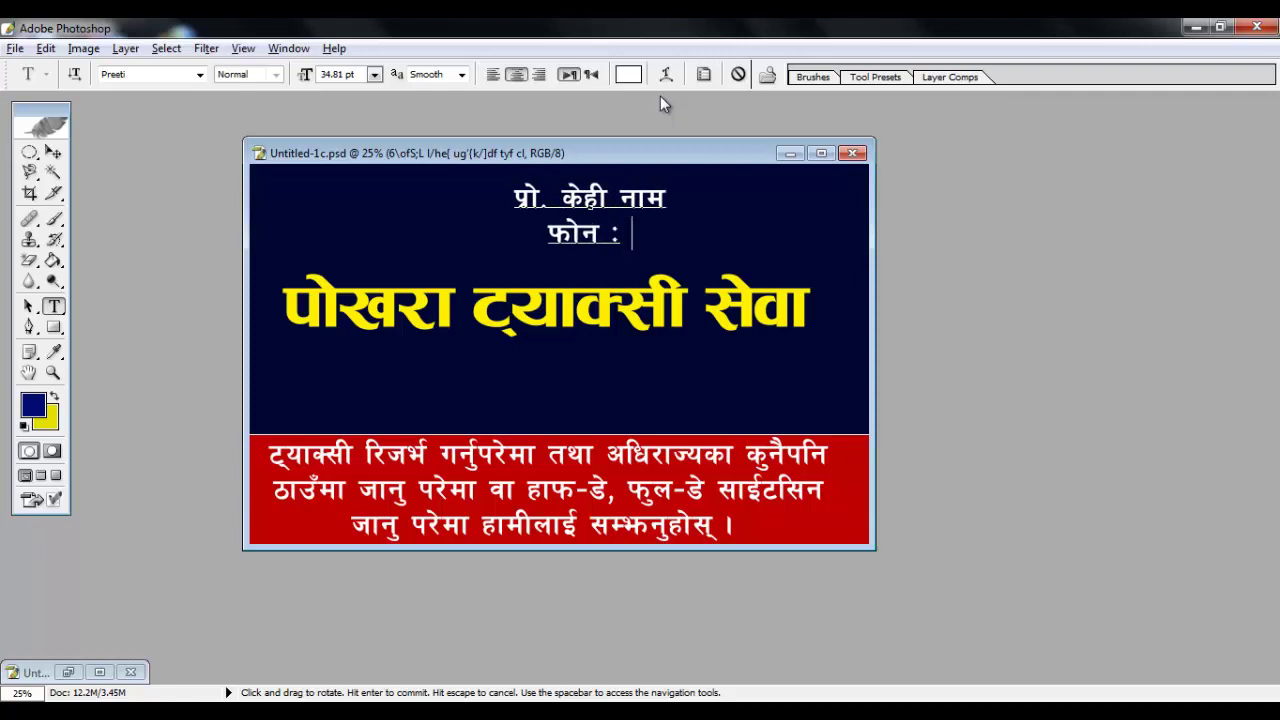
type("()()()() ")
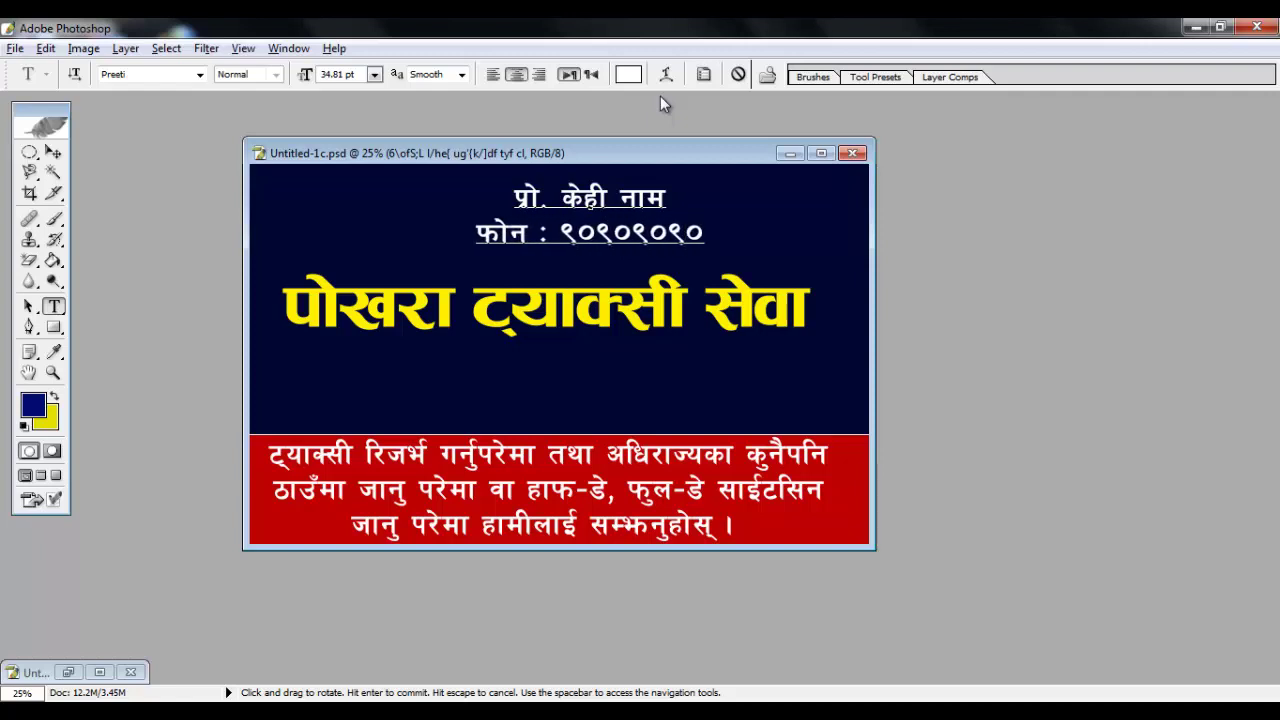
type("s]xL")
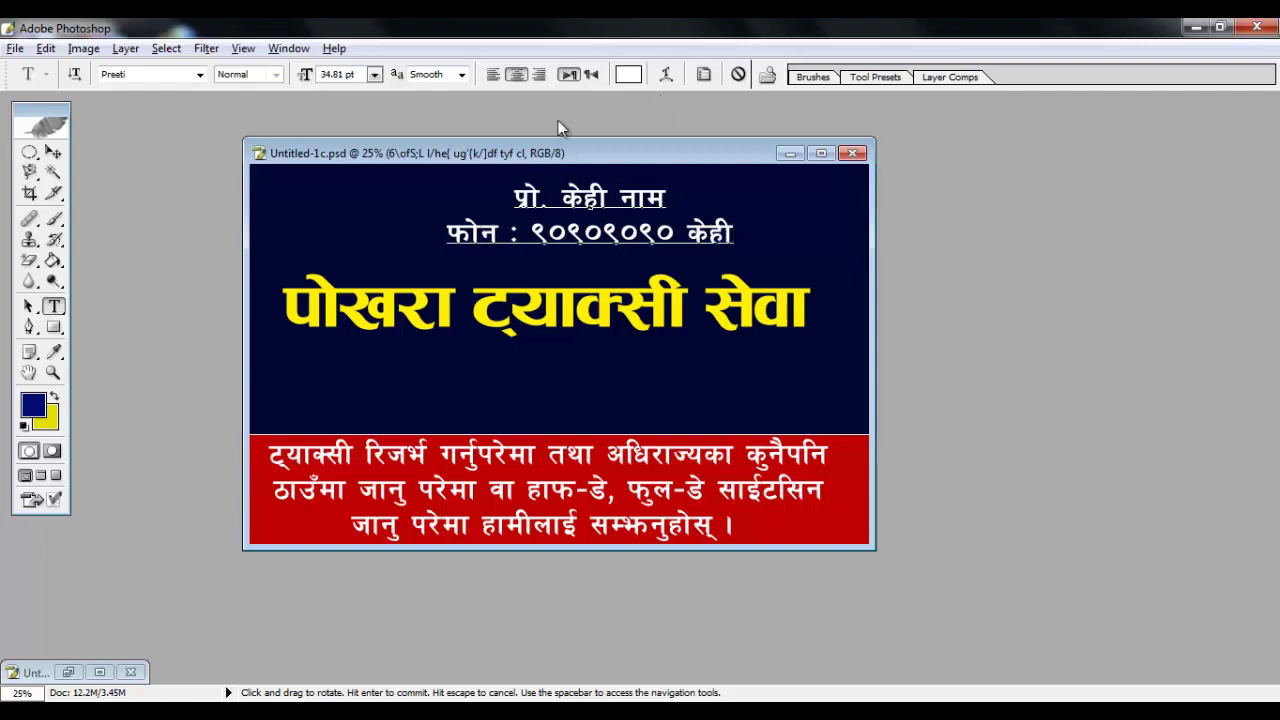
key("ctrl+a")
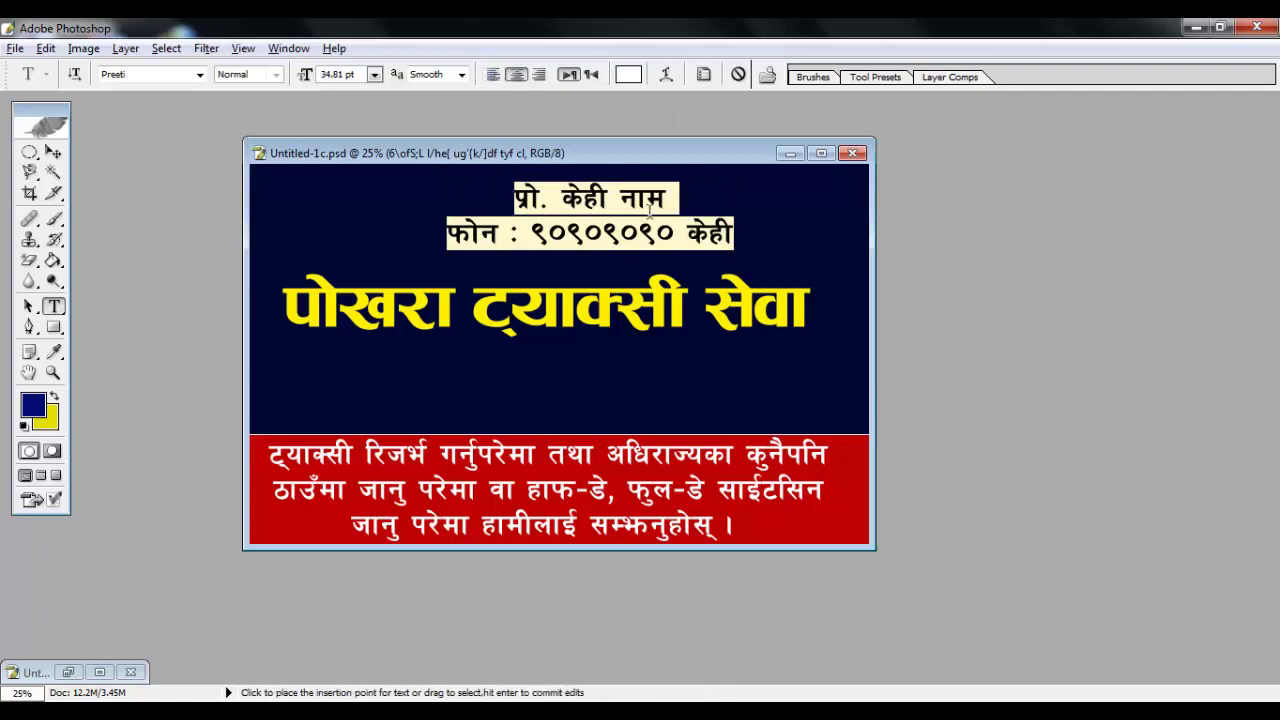
key("ctrl+shift+comma")
key("ctrl+shift+comma")
key("ctrl+shift+comma")
Move the contact lines to the card's top-left and set their leading to 30 pt
left_click_drag(739, 211, 538, 205)
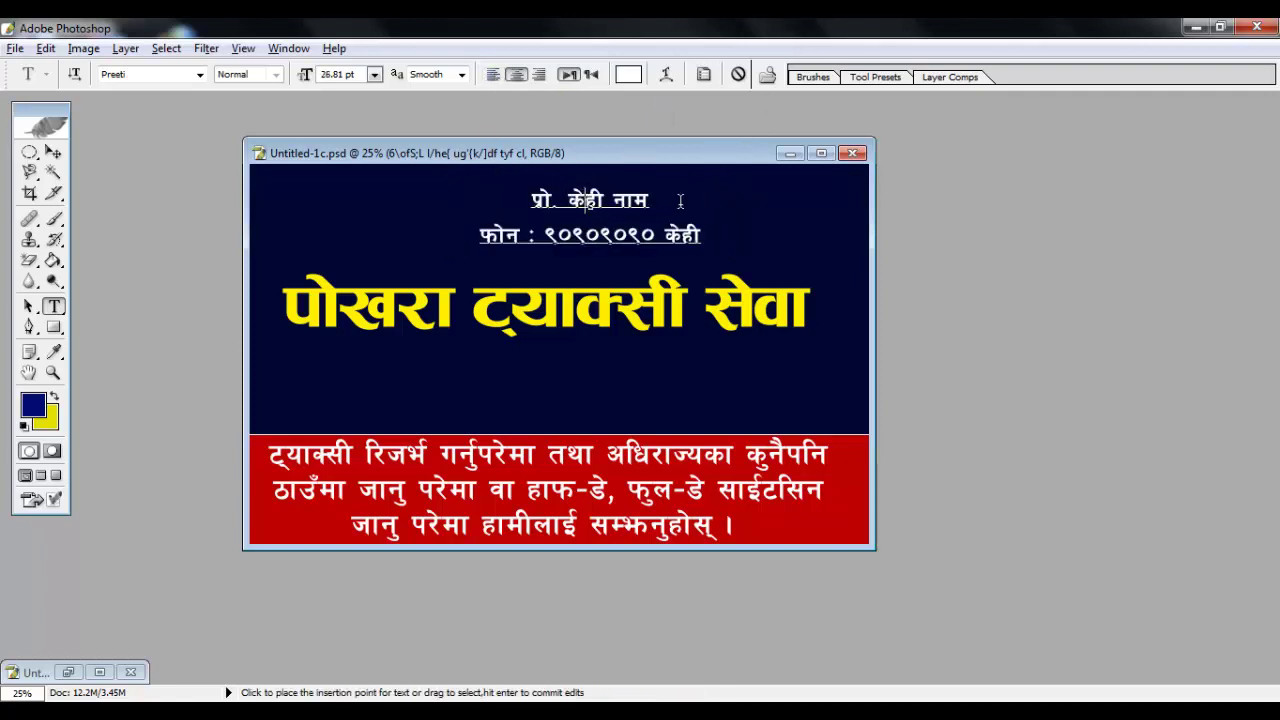
key("ctrl+a")
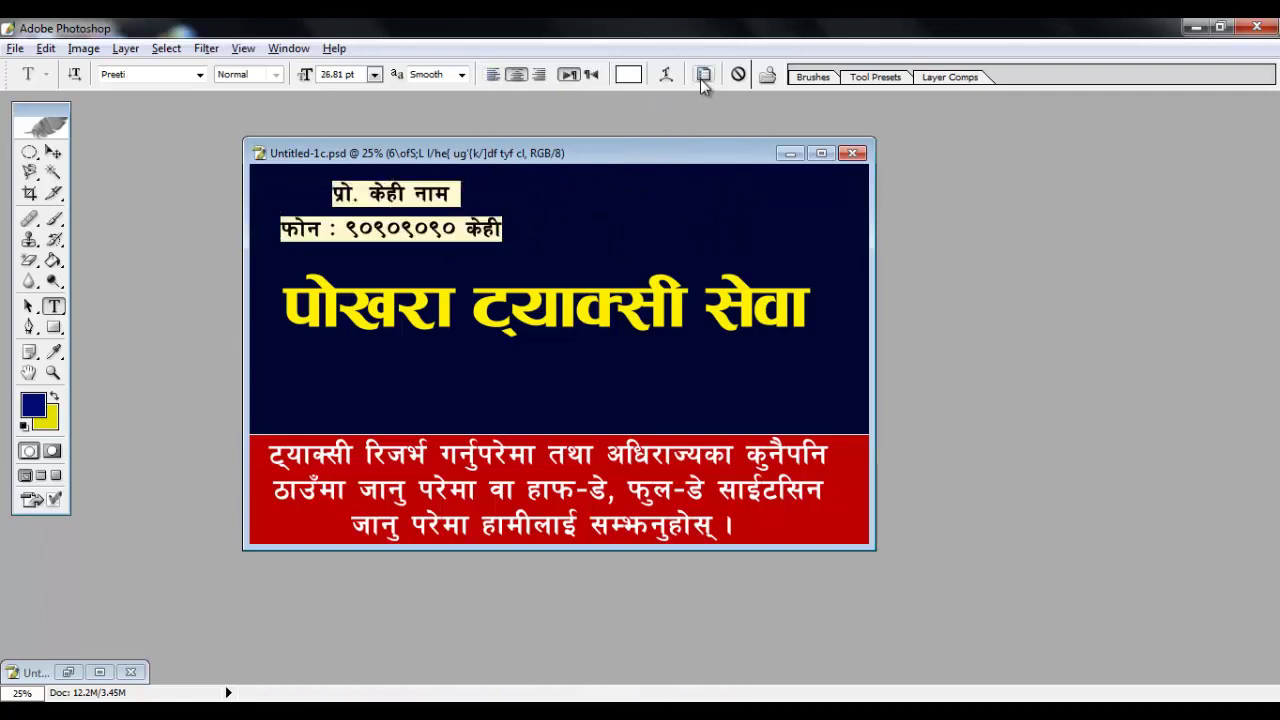
left_click(703, 74)
left_click(913, 172)
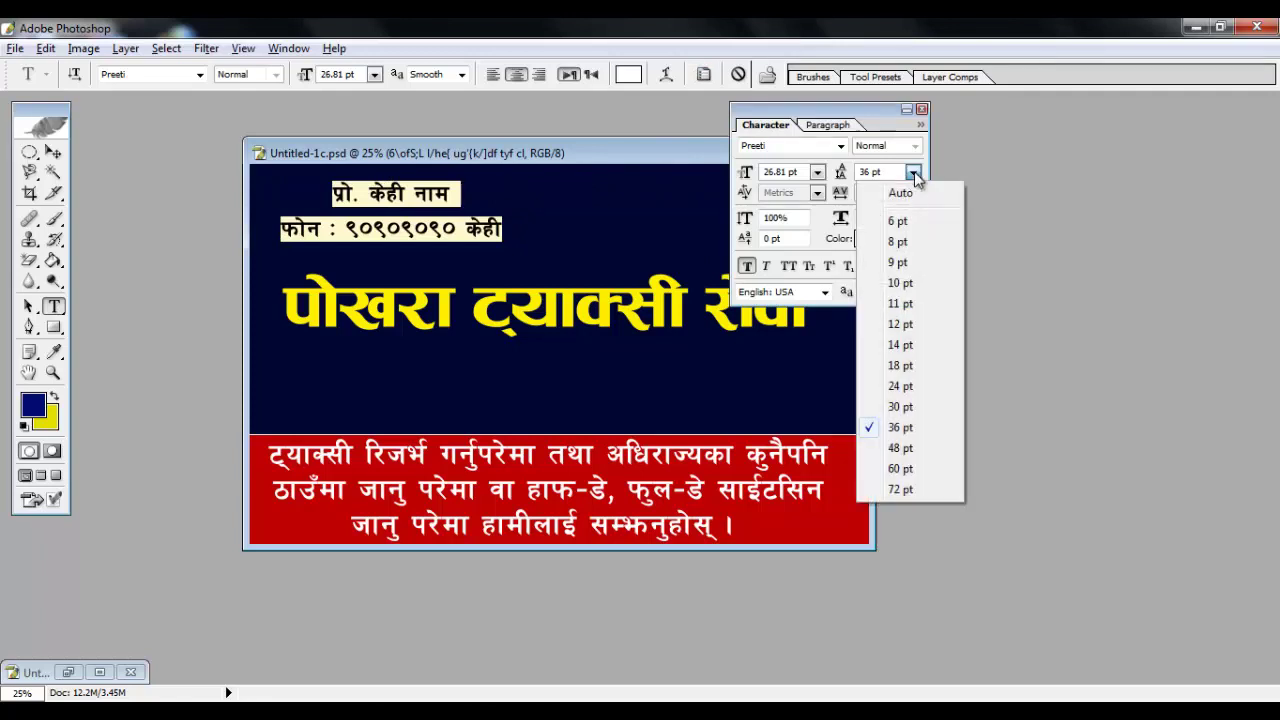
left_click(873, 398)
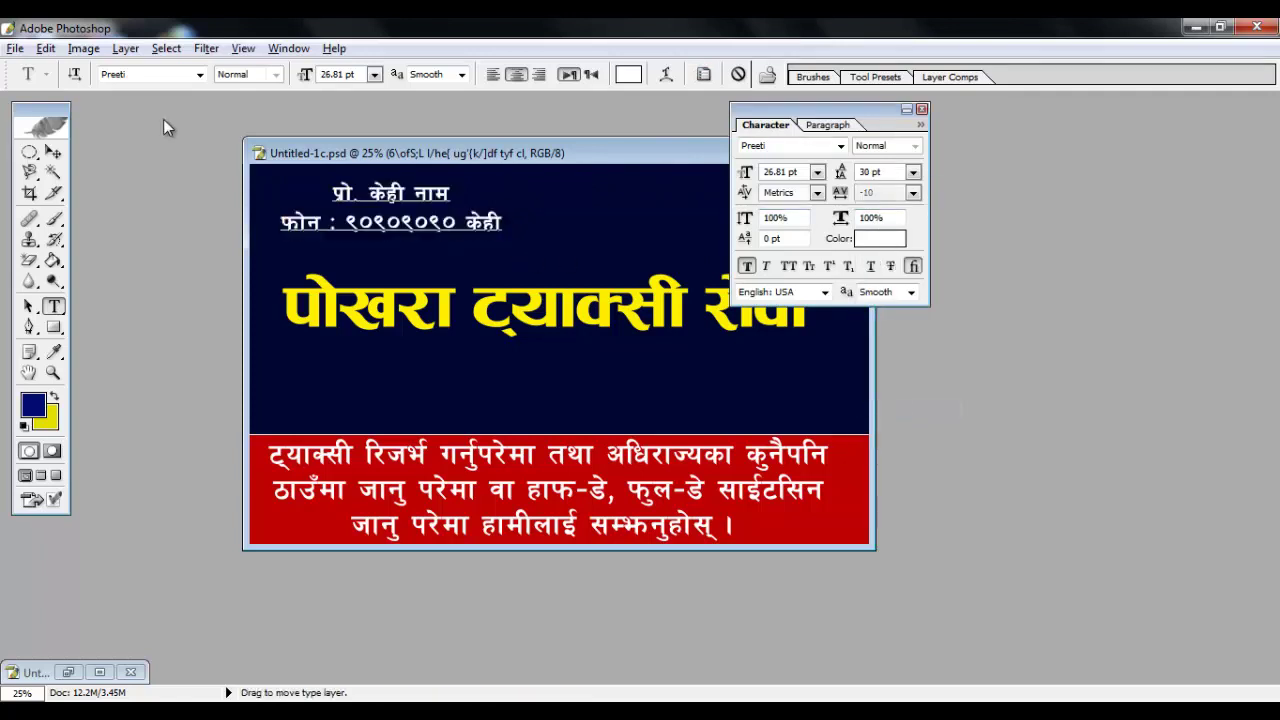
Commit the text and select the contact text layer on the card
left_click(53, 152)
left_click_drag(680, 157, 543, 177)
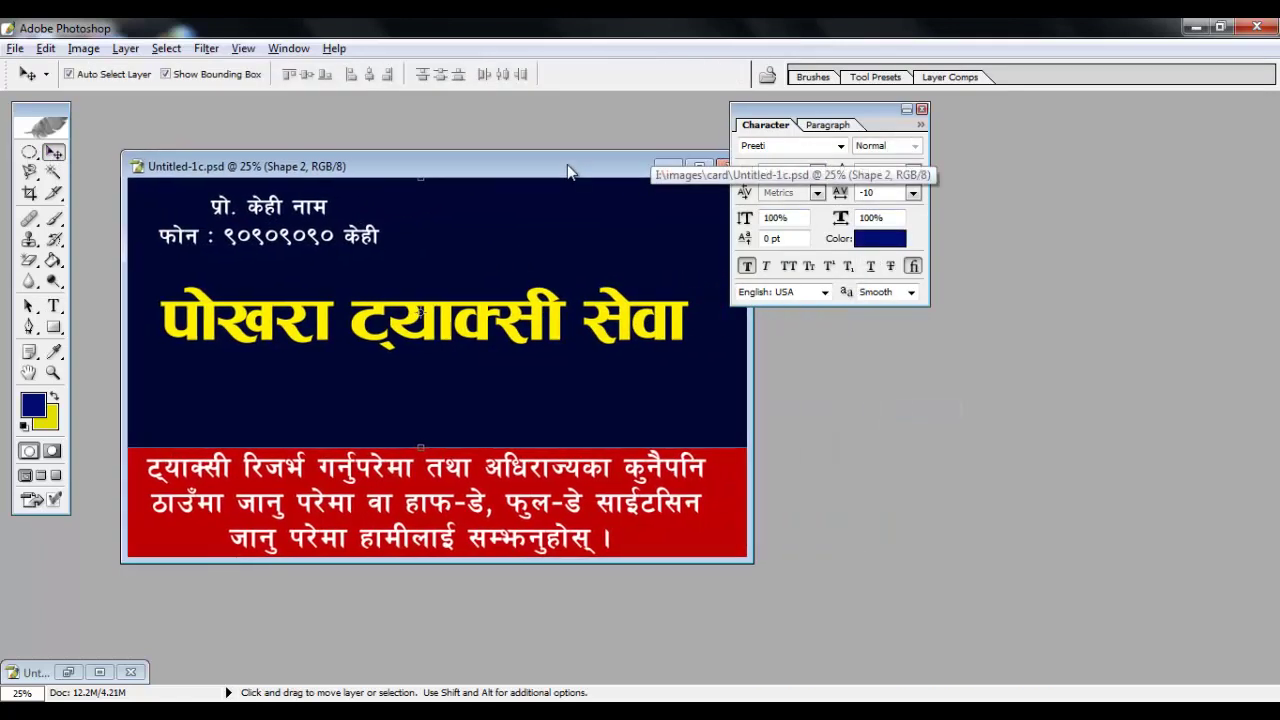
left_click(226, 216)
Copy the contact lines below the title and replace their text with 'न्यूरोड, पोखरा'
left_click_drag(228, 218, 356, 386)
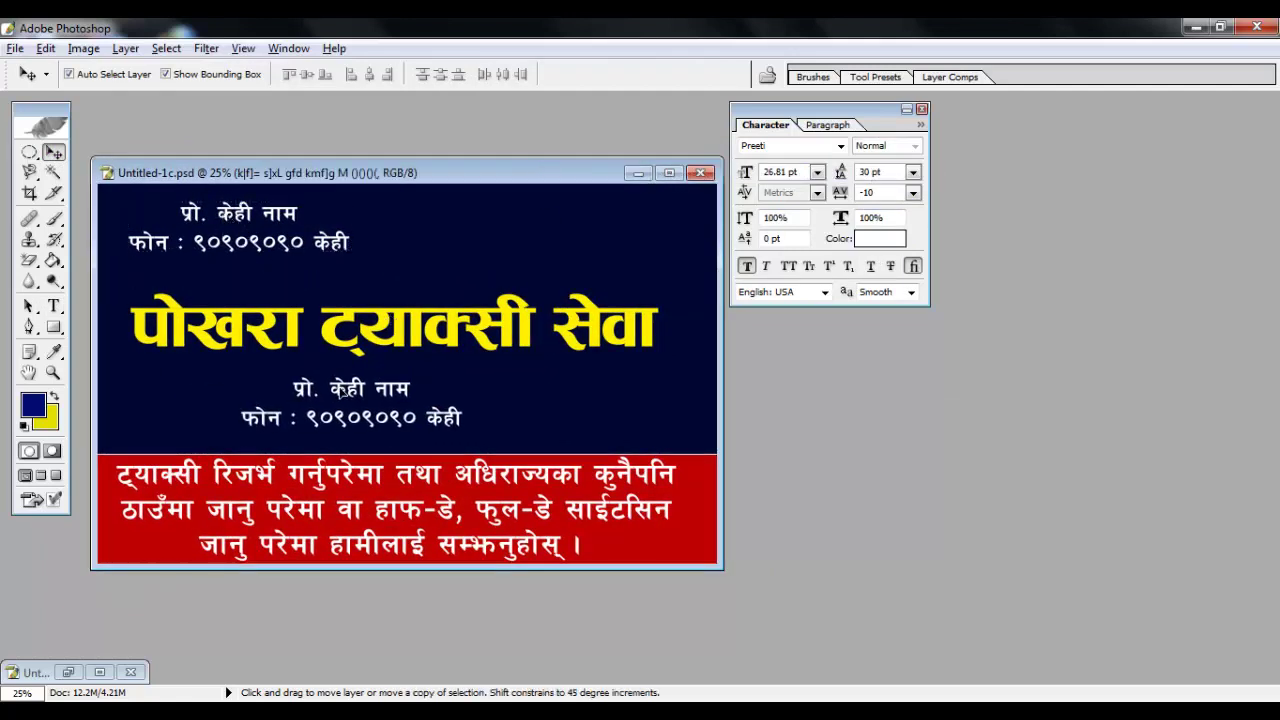
key("t")
left_click(338, 387)
key("ctrl+a")
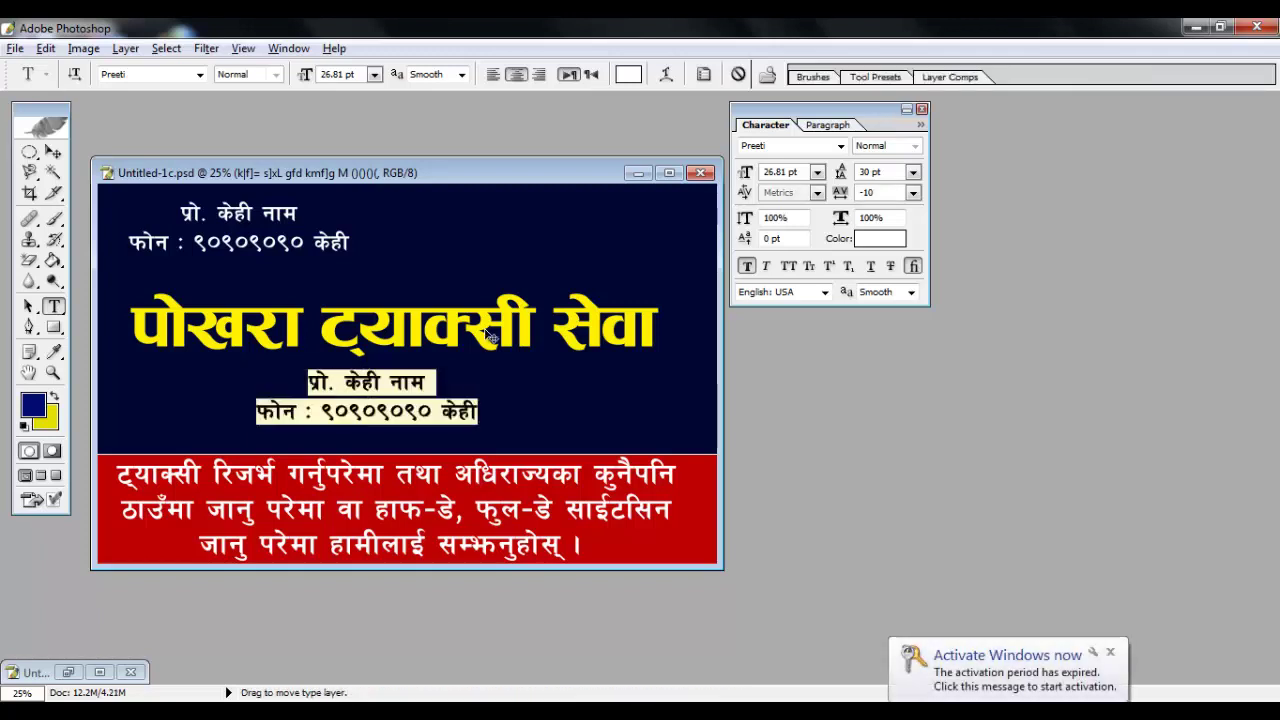
type("Go\"")
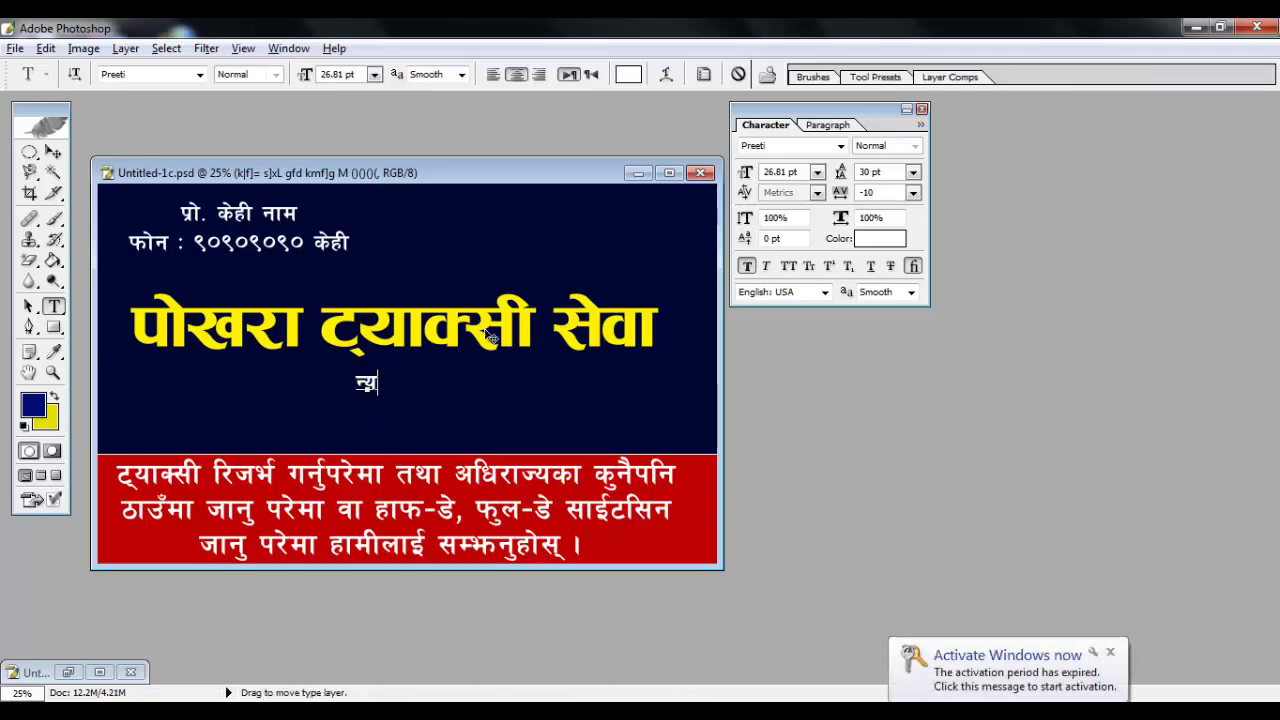
type("/f]8")
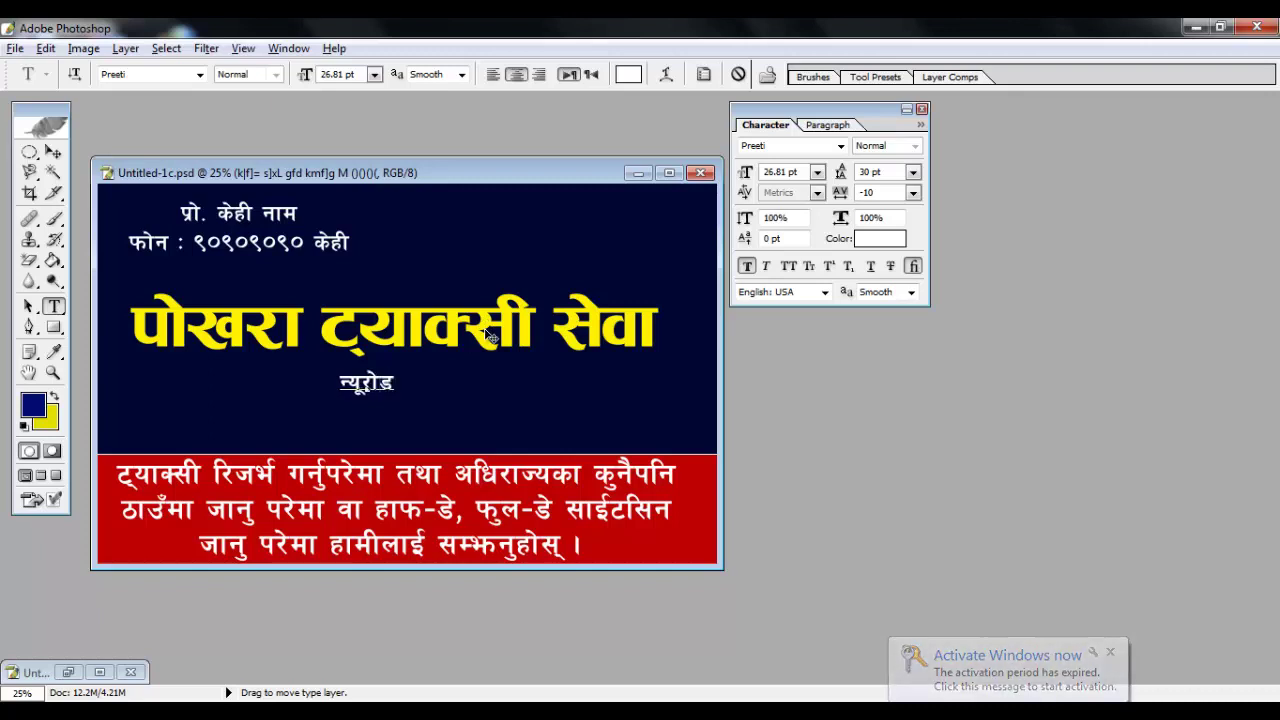
type(", kf]v/")
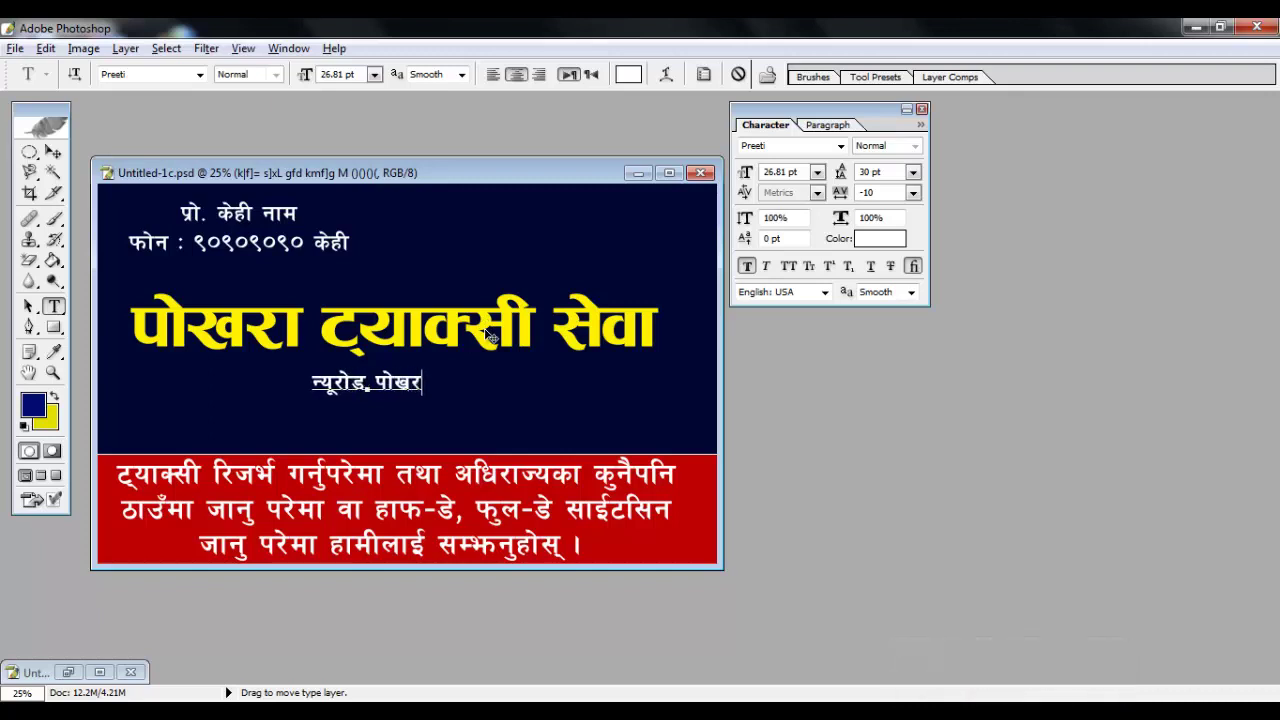
type("f")
Prefix the address with 'अनुपम मार्ग,', nudge the line right and down, and commit
left_click(323, 383)
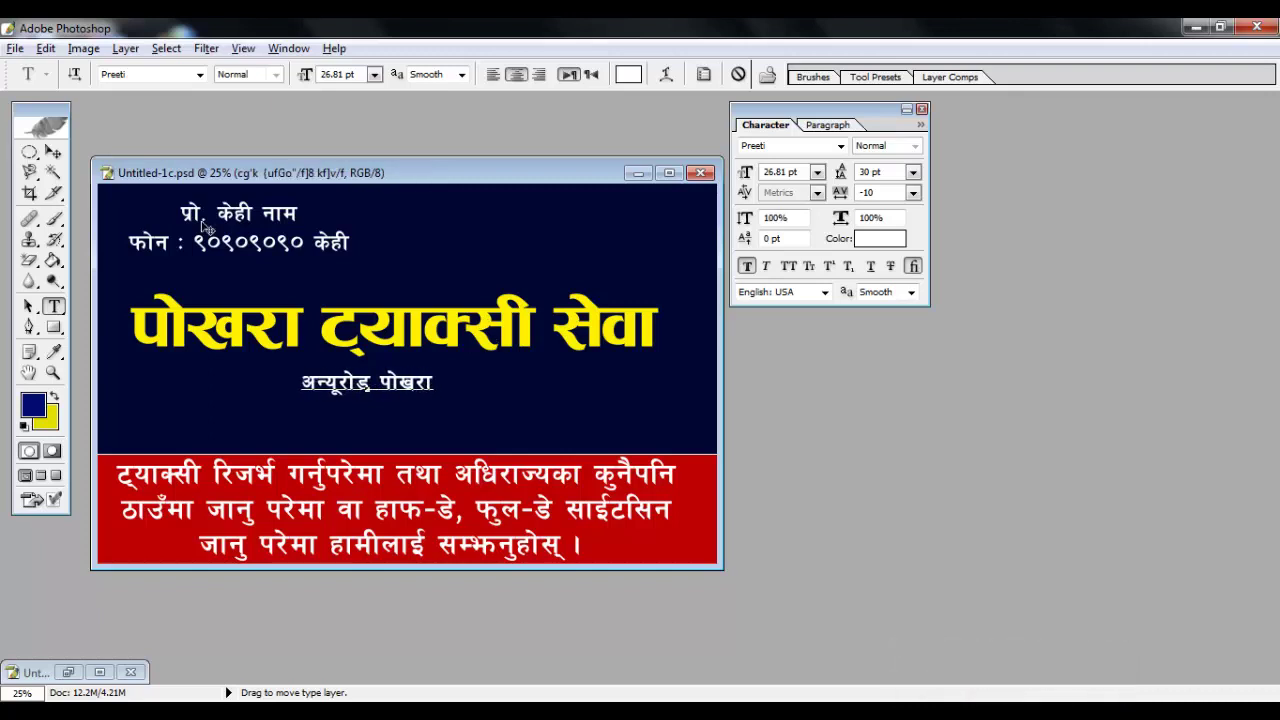
type("cg'kd")
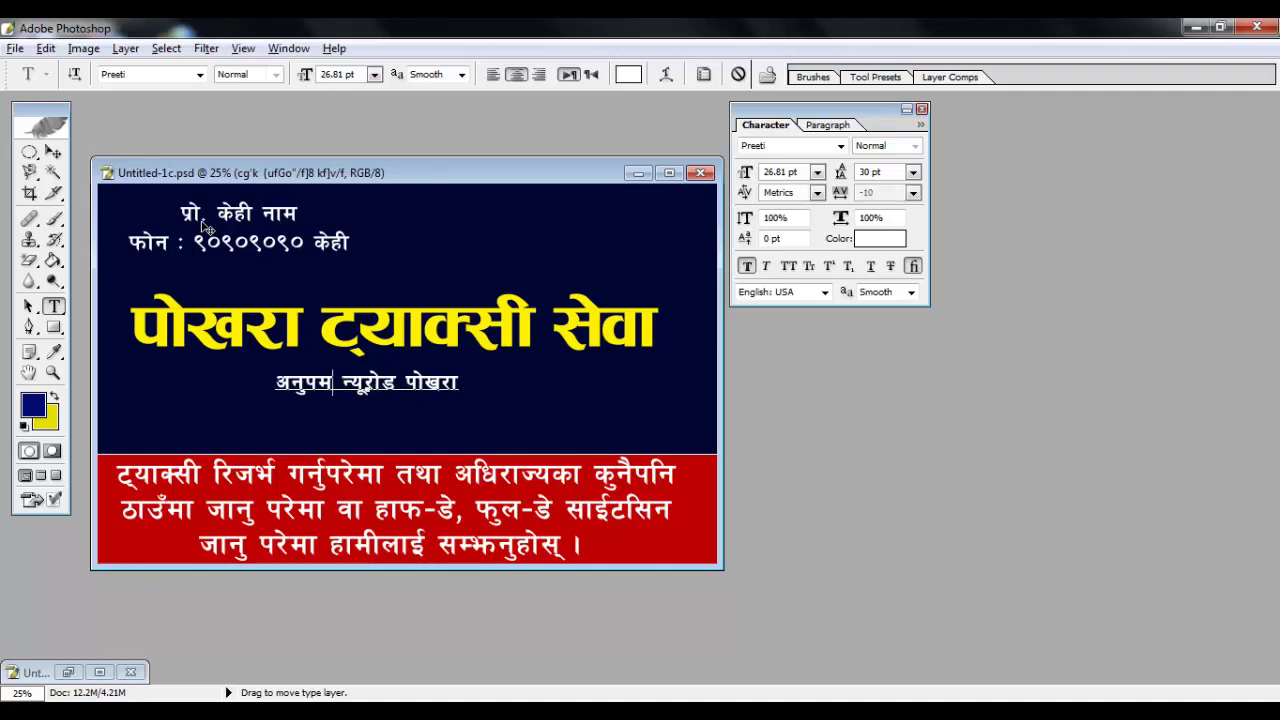
key("Left")
type("dfu{")
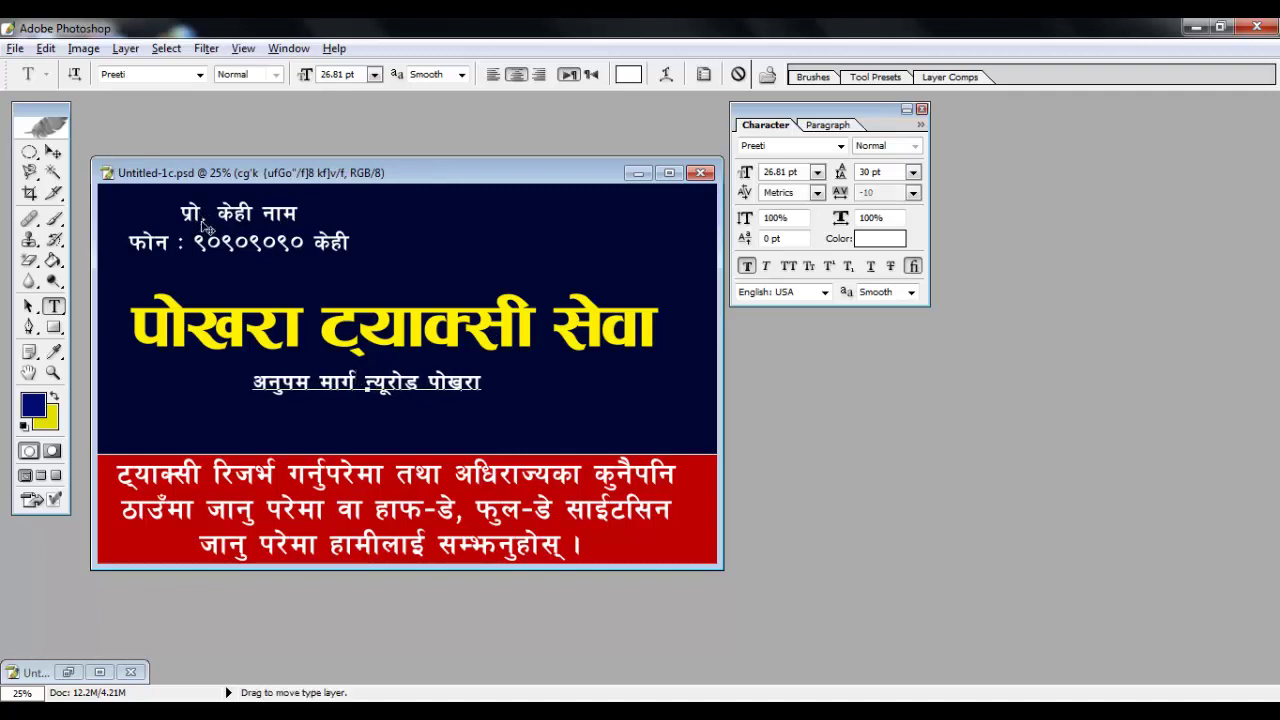
type(",")
left_click_drag(335, 456, 365, 472)
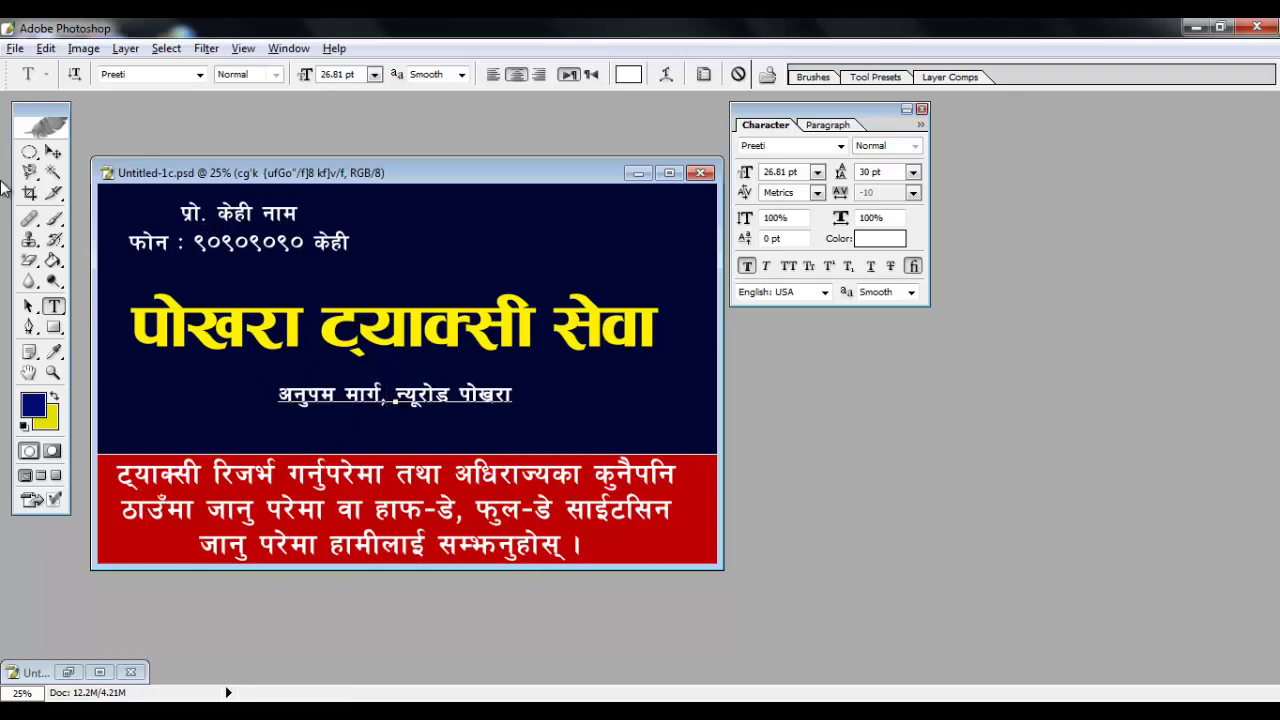
left_click(53, 152)
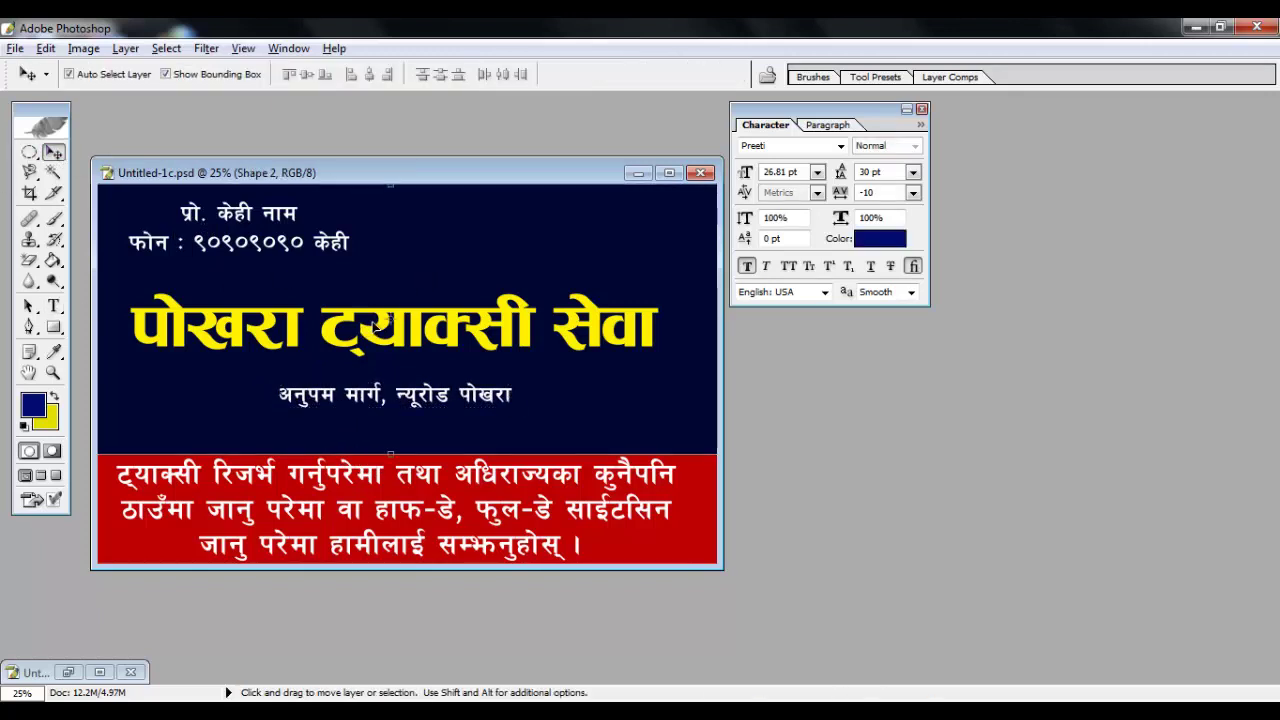
Scale the yellow title up to about 111% (87.54 pt) and lower it with the address line
left_click_drag(374, 334, 367, 342)
key("ctrl+t")
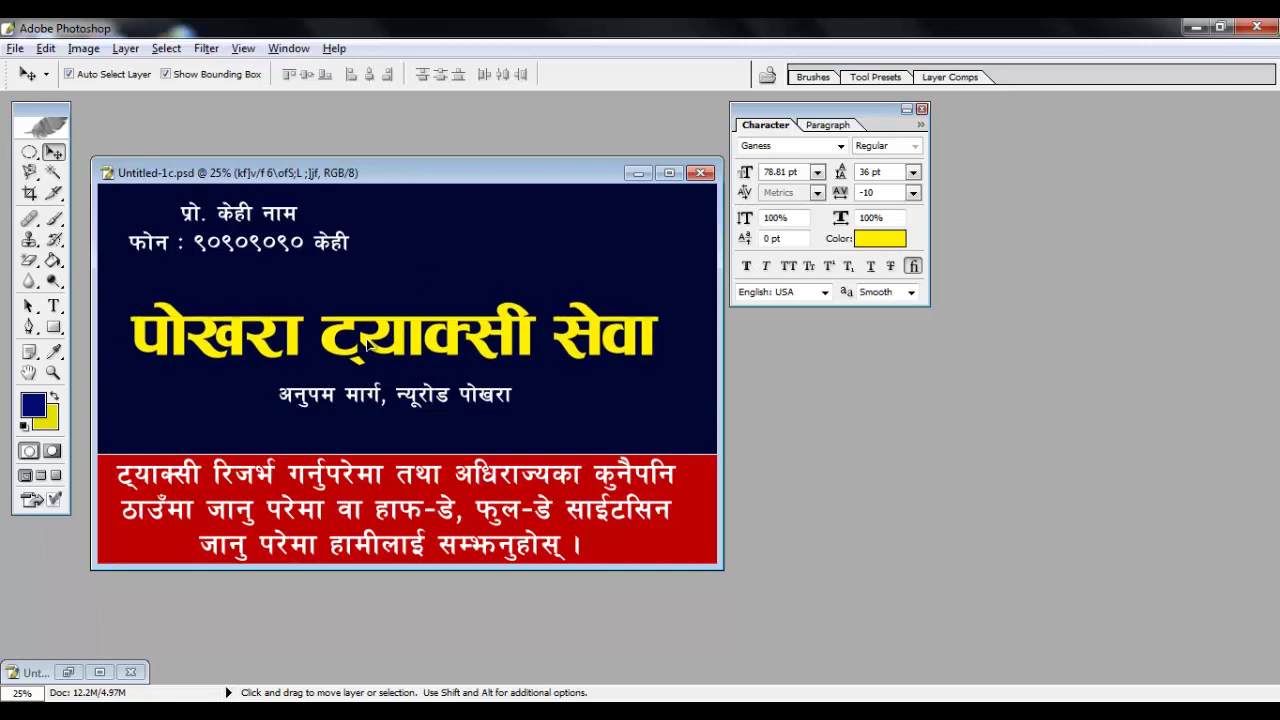
left_click_drag(130, 304, 114, 300)
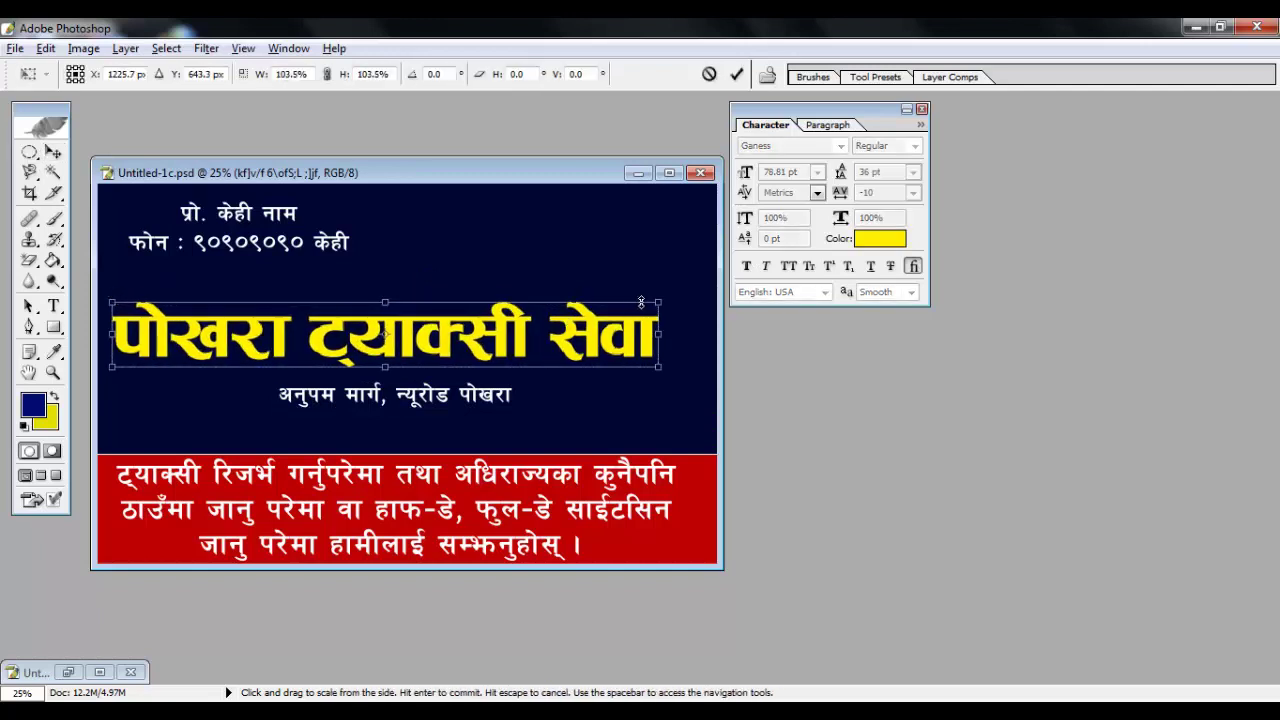
left_click_drag(658, 302, 697, 297)
key("Return")
left_click(497, 323)
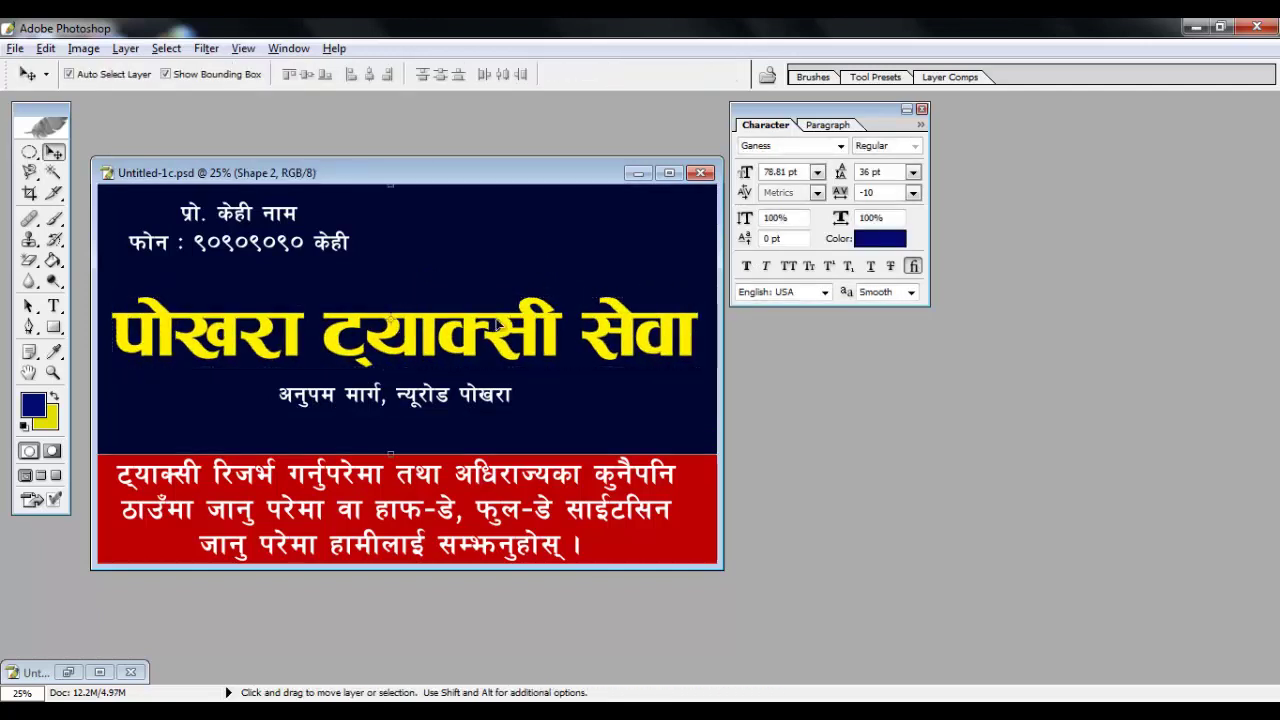
left_click_drag(468, 400, 468, 406)
left_click(455, 345)
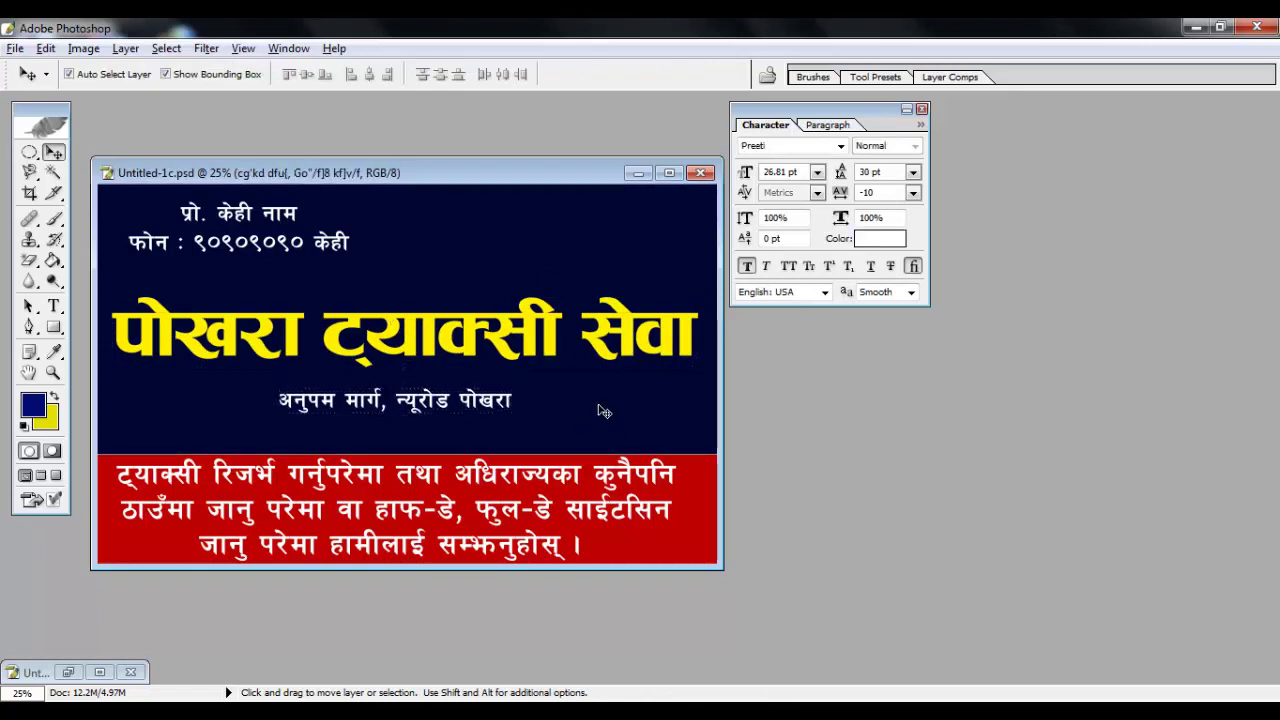
left_click_drag(455, 345, 455, 355)
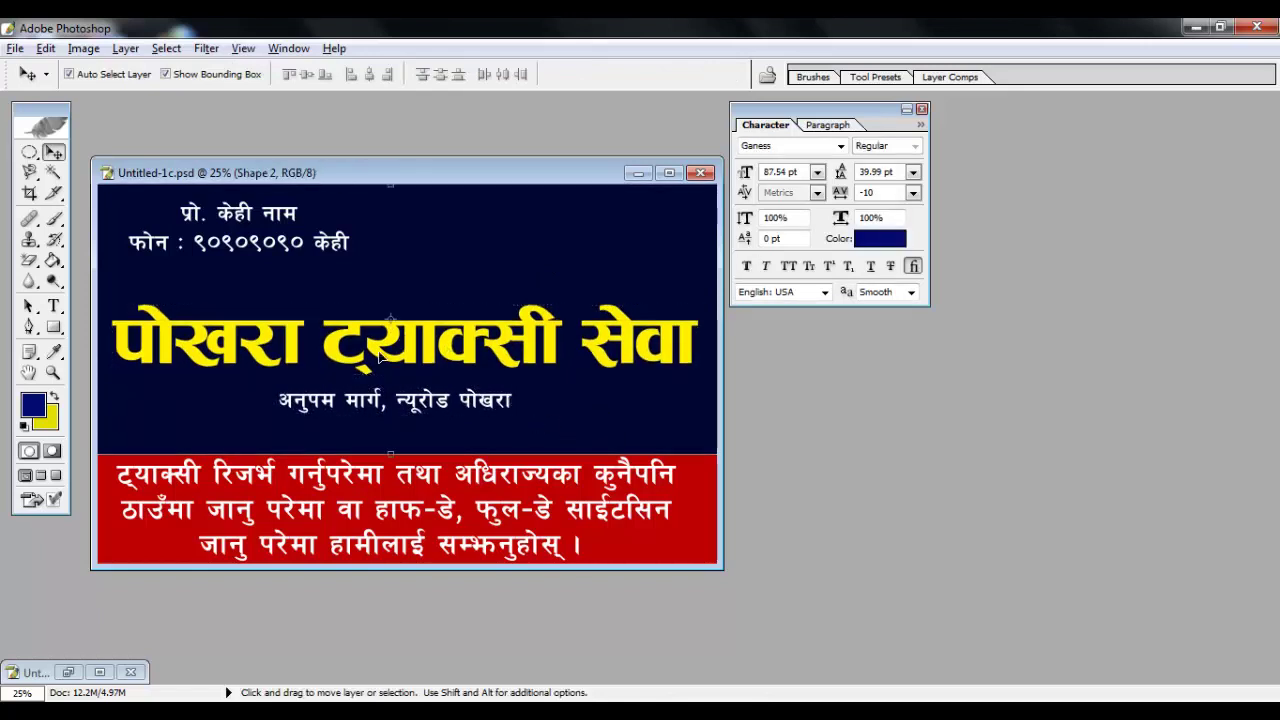
Open the taxi photo and copy an oval selection around the taxi
key("ctrl+o")
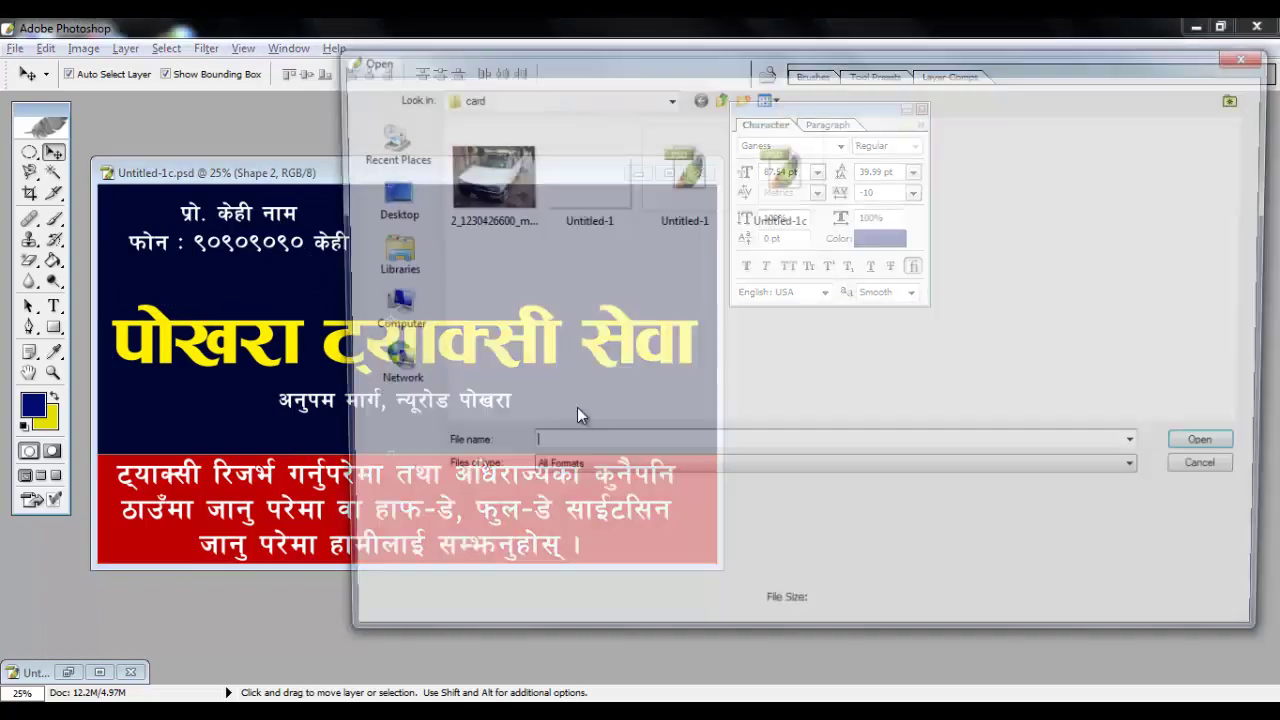
double_click(468, 177)
left_click_drag(468, 177, 488, 193)
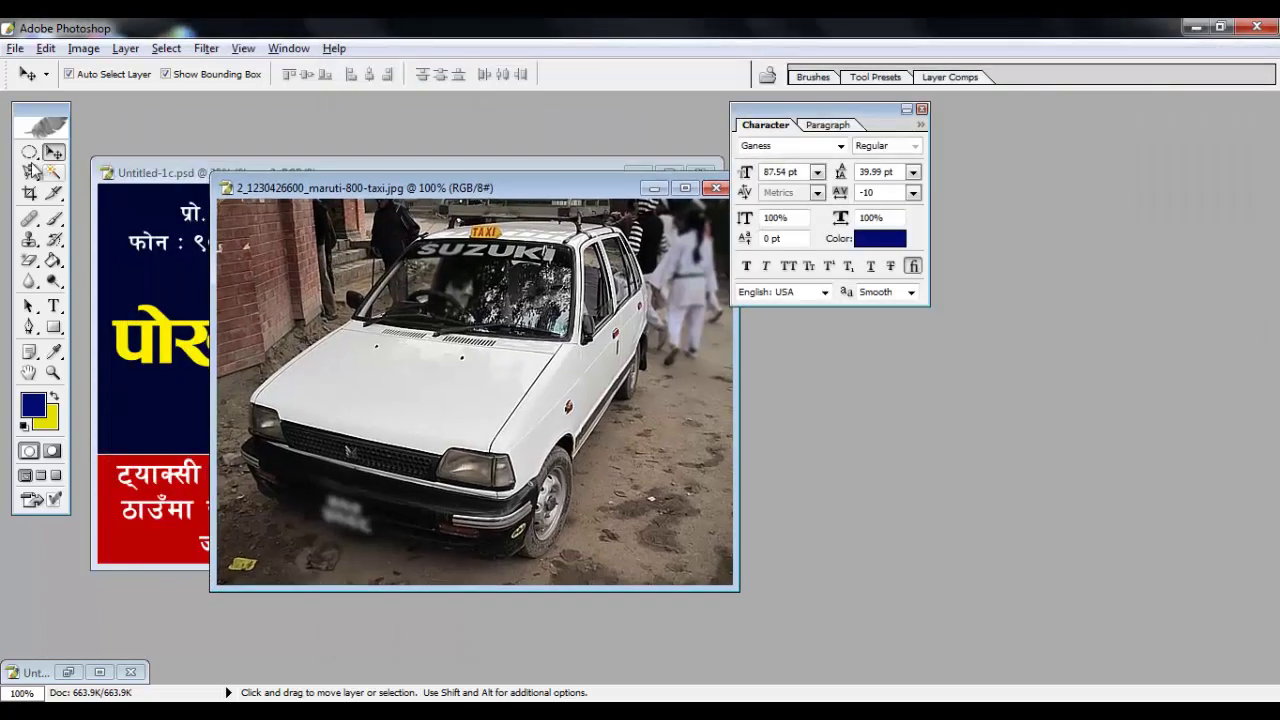
key("m")
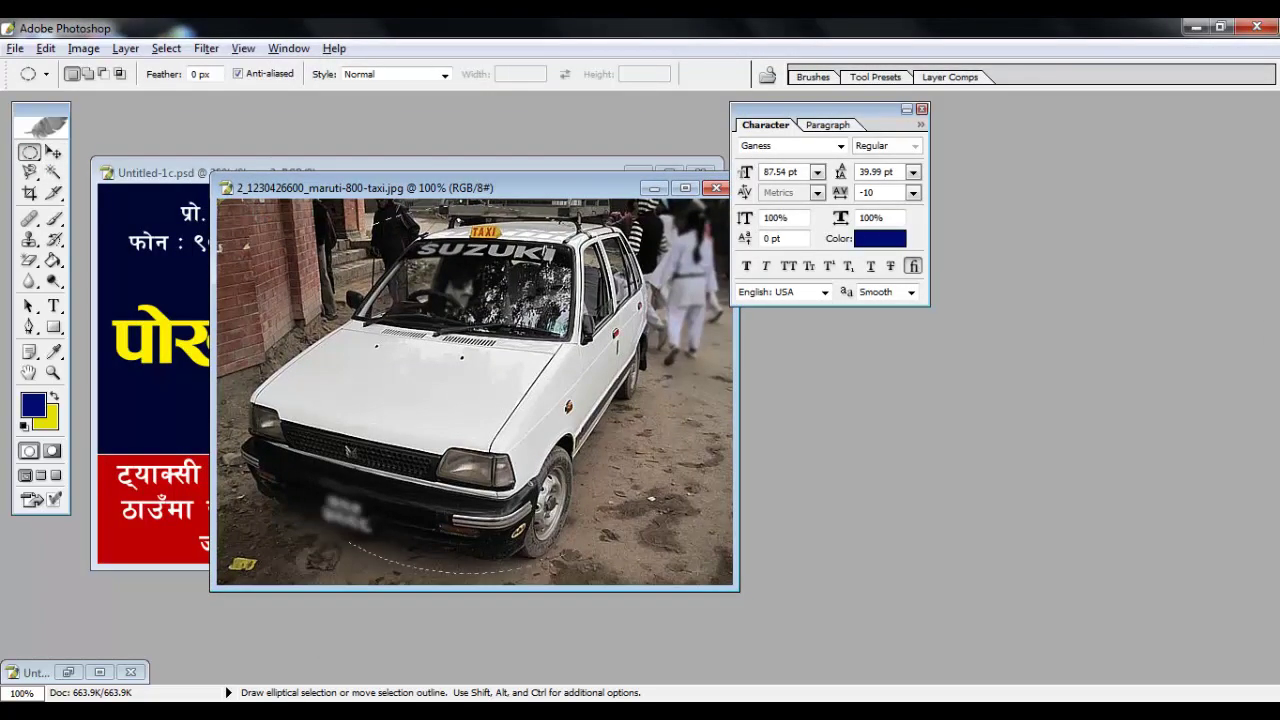
left_click_drag(252, 207, 697, 568)
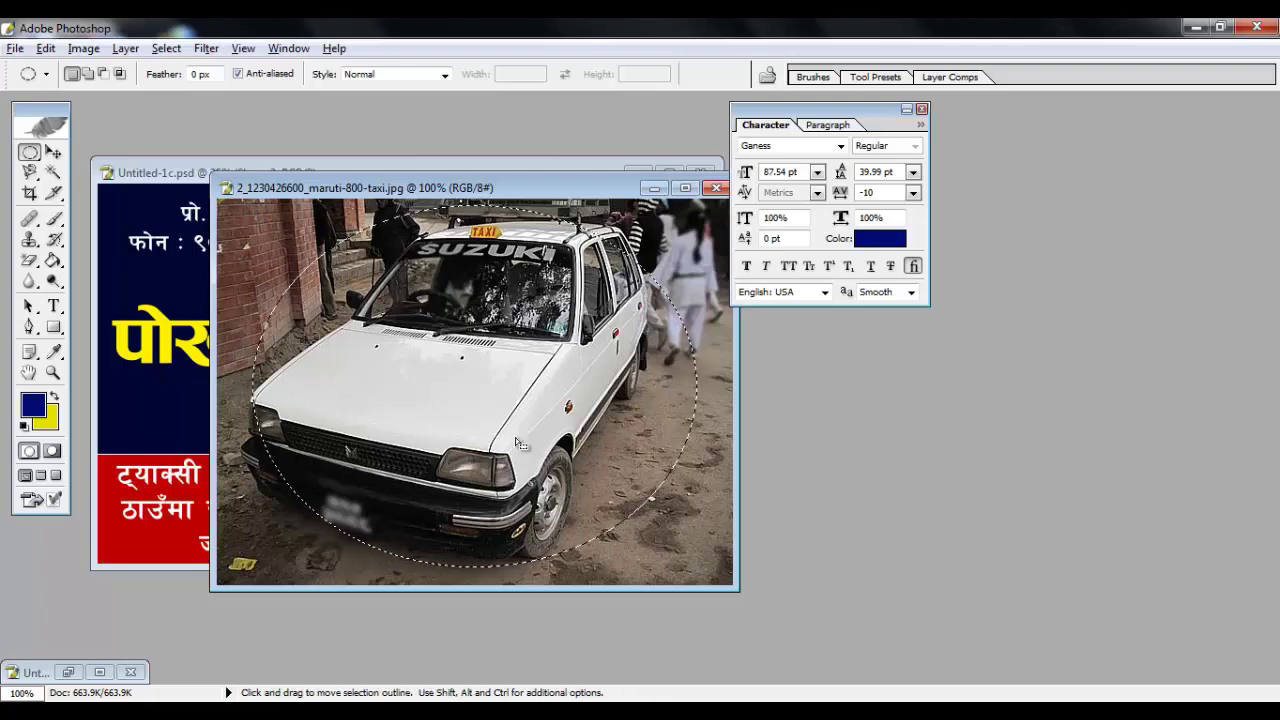
left_click(46, 48)
left_click(303, 193)
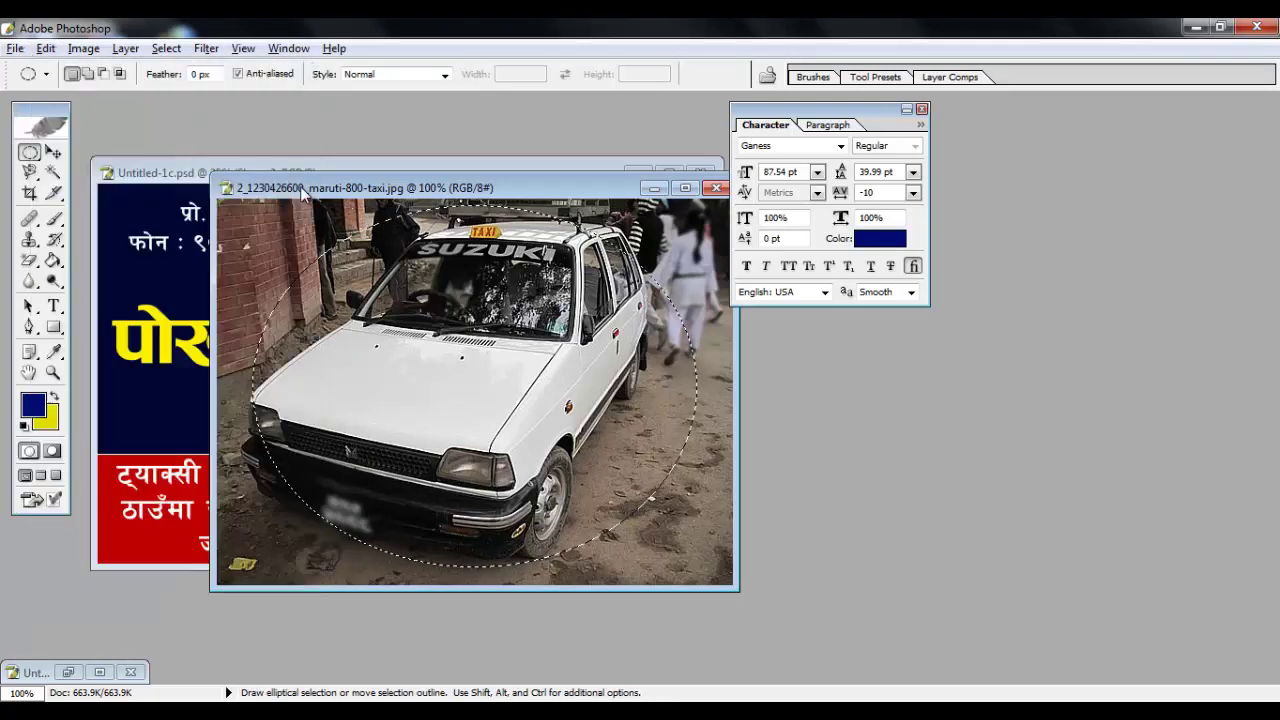
Paste the oval taxi cutout into the card and move it to the upper right
left_click_drag(303, 193, 450, 340)
left_click(417, 188)
key("ctrl+v")
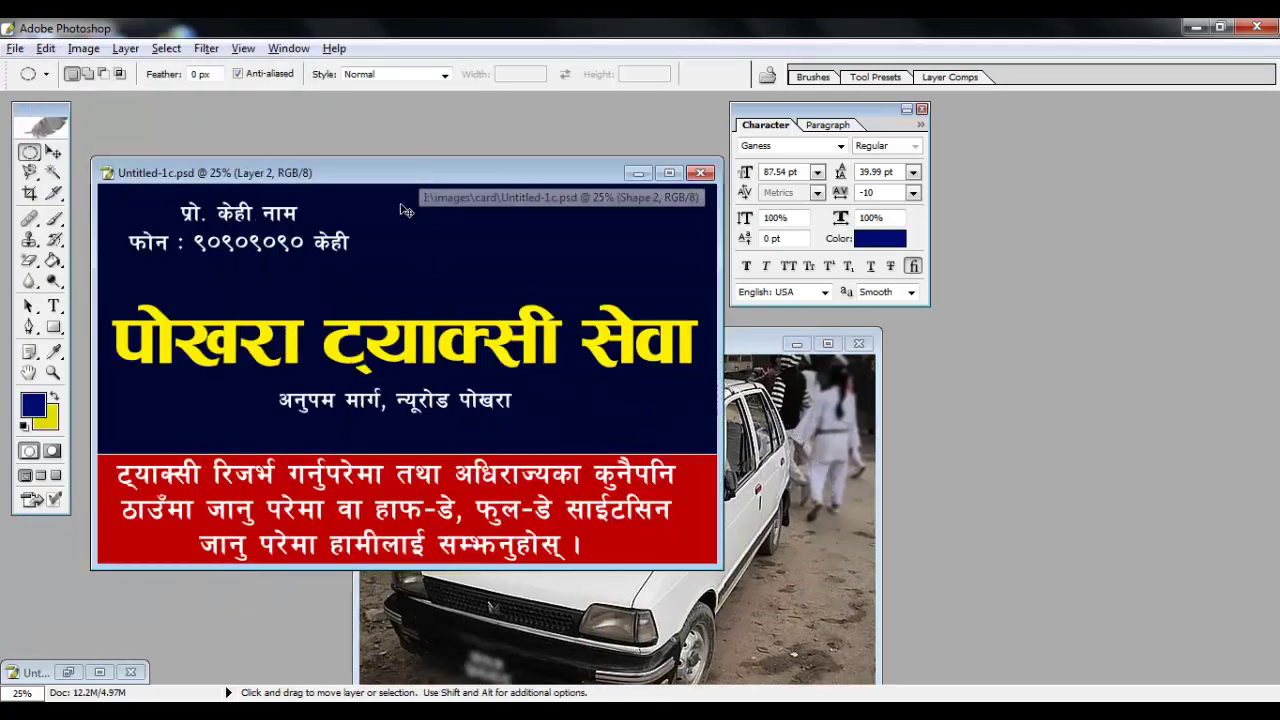
key("v")
left_click_drag(378, 381, 510, 255)
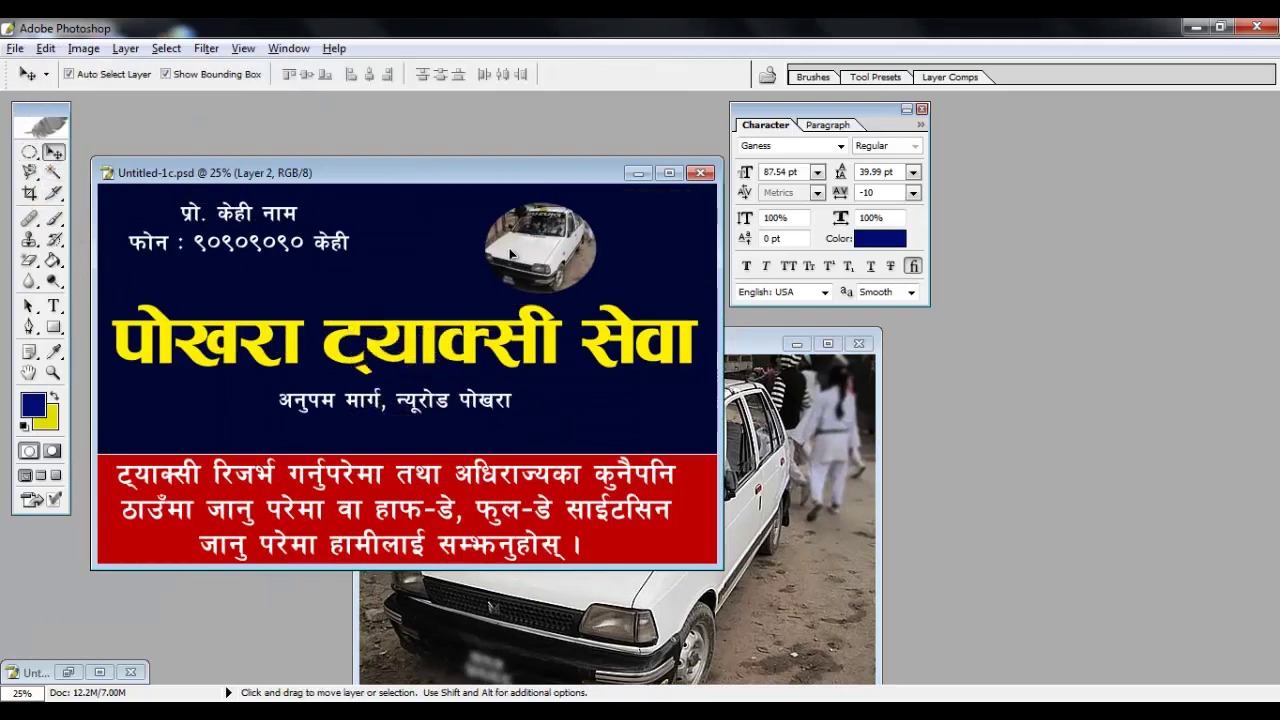
left_click(125, 48)
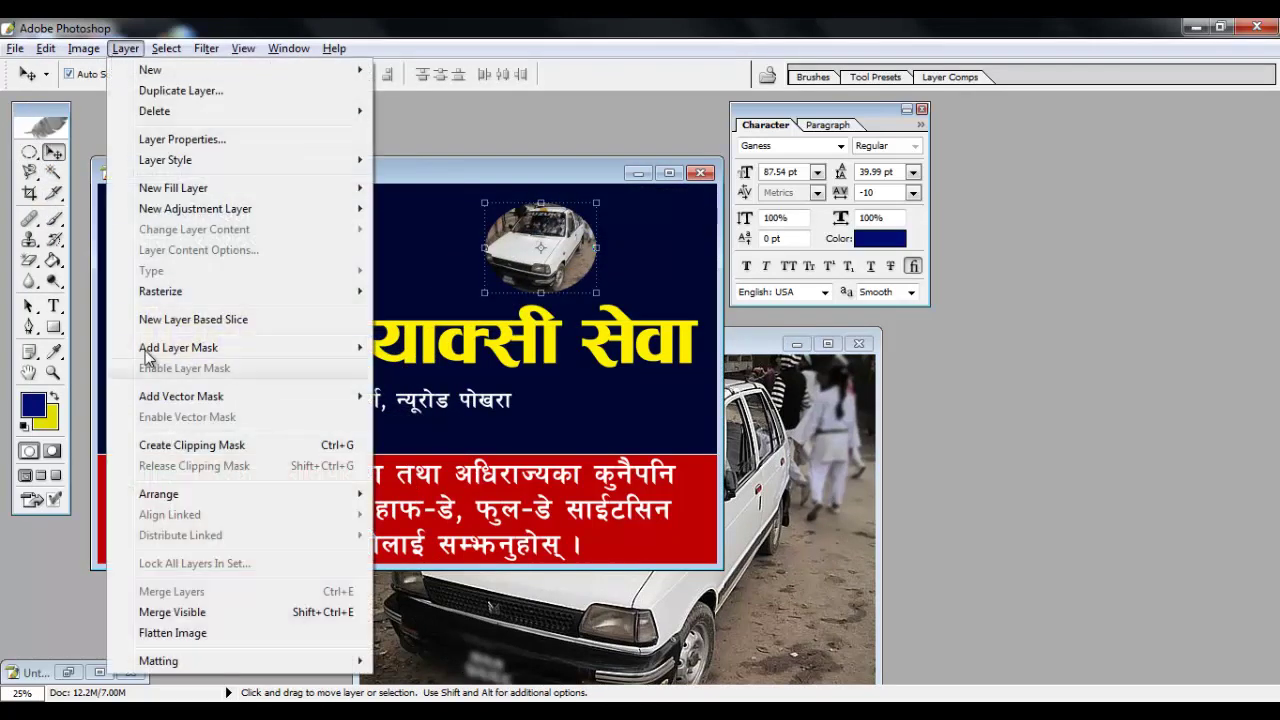
Stroke the circular photo's selection with a thin 1 px yellow outline
left_click(125, 48)
left_click(46, 48)
left_click(82, 368)
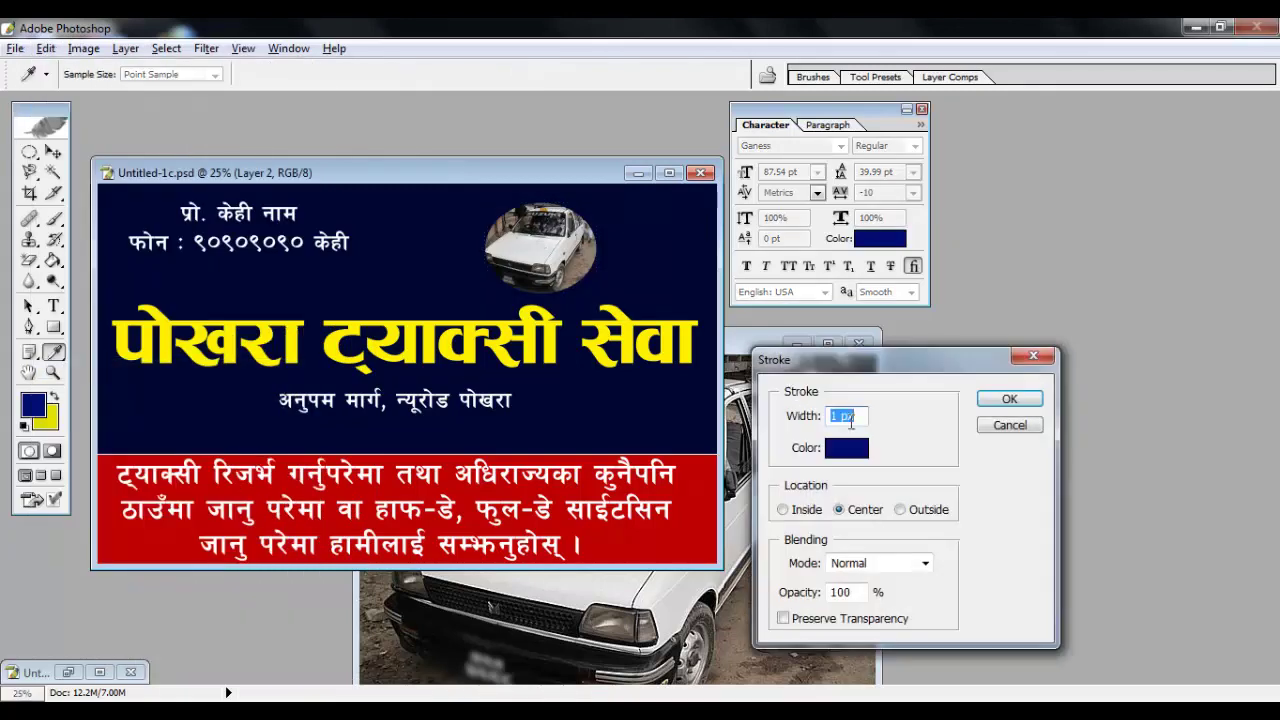
left_click(687, 339)
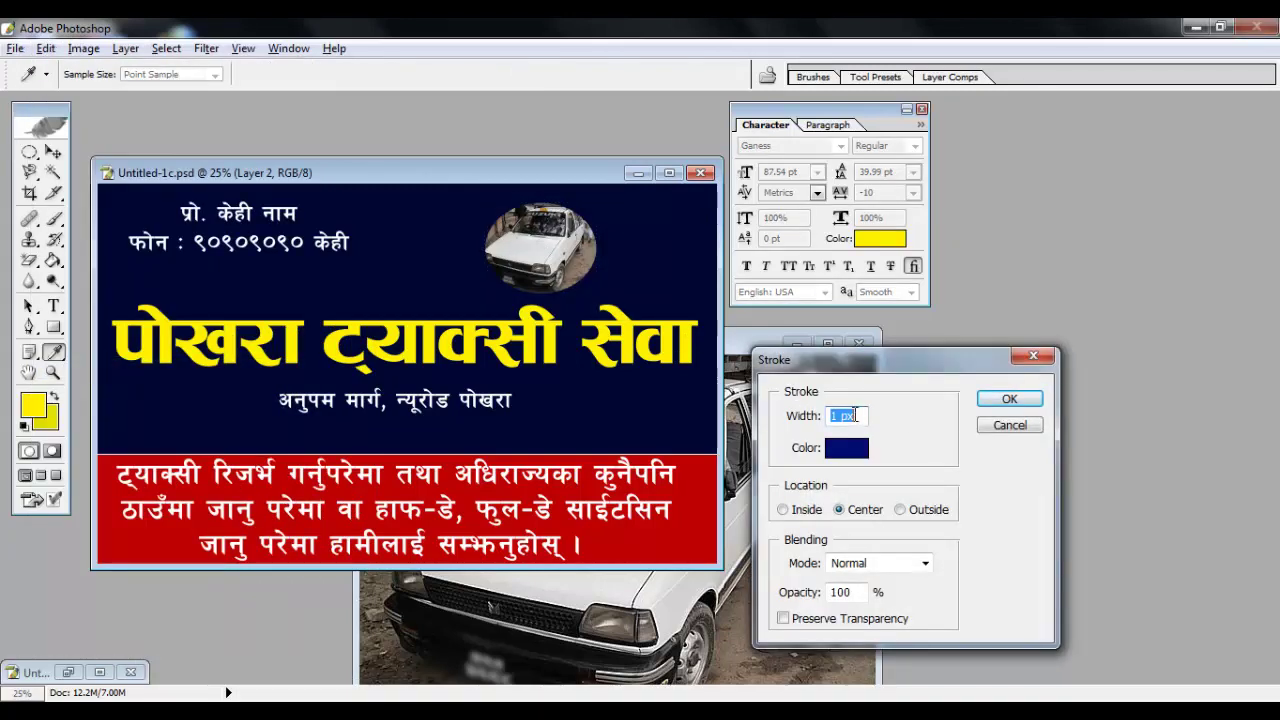
left_click(1012, 401)
Move the circular photo further right and nudge the name and phone lines right
key("v")
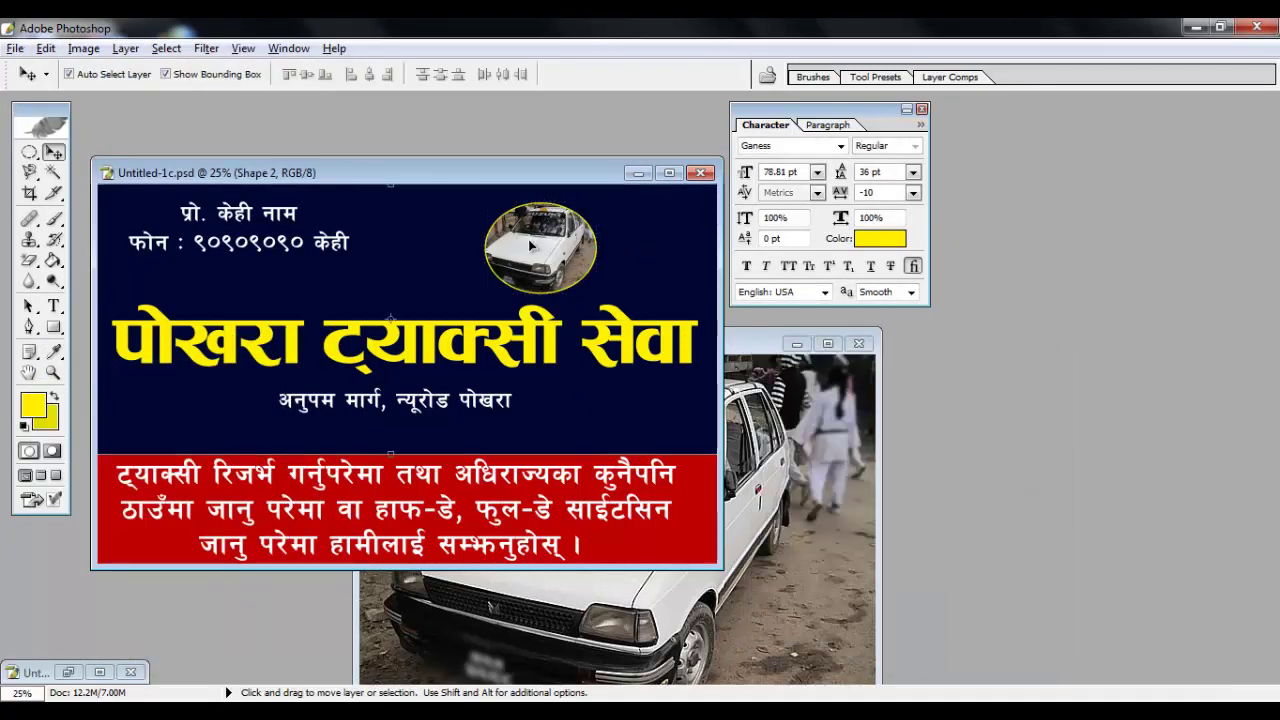
left_click_drag(575, 266, 643, 266)
left_click(322, 248)
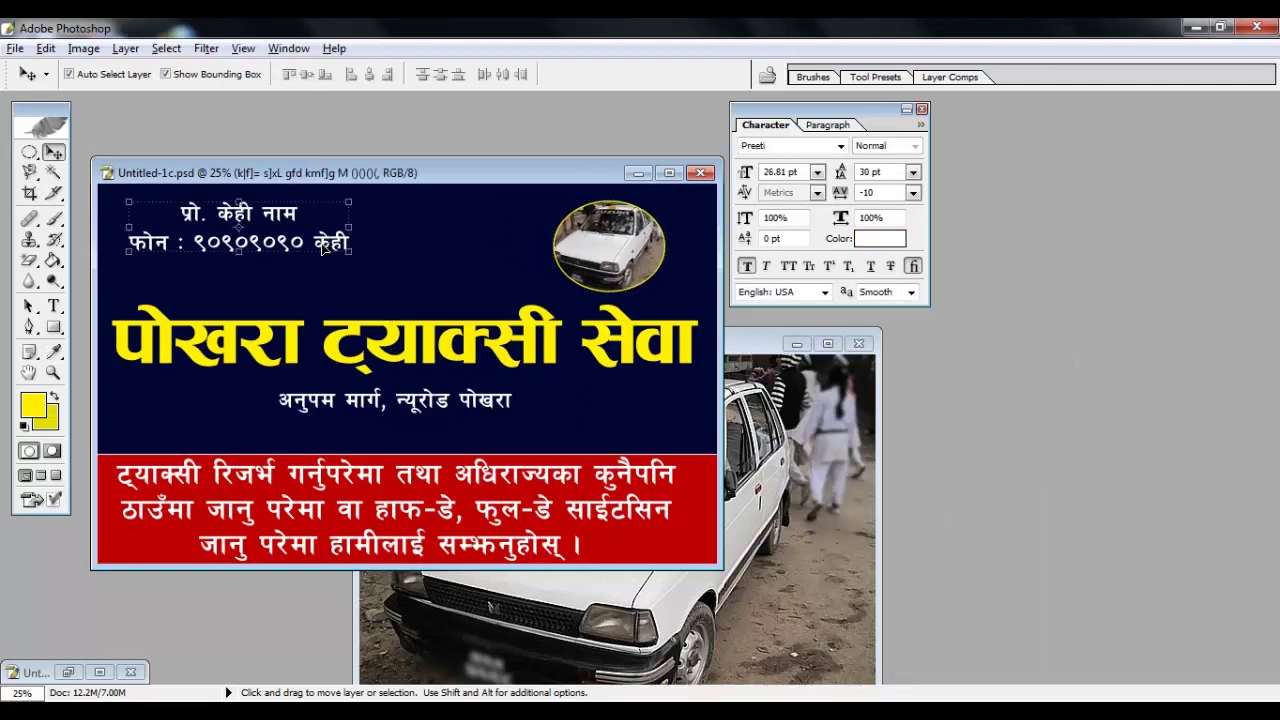
left_click_drag(322, 248, 330, 254)
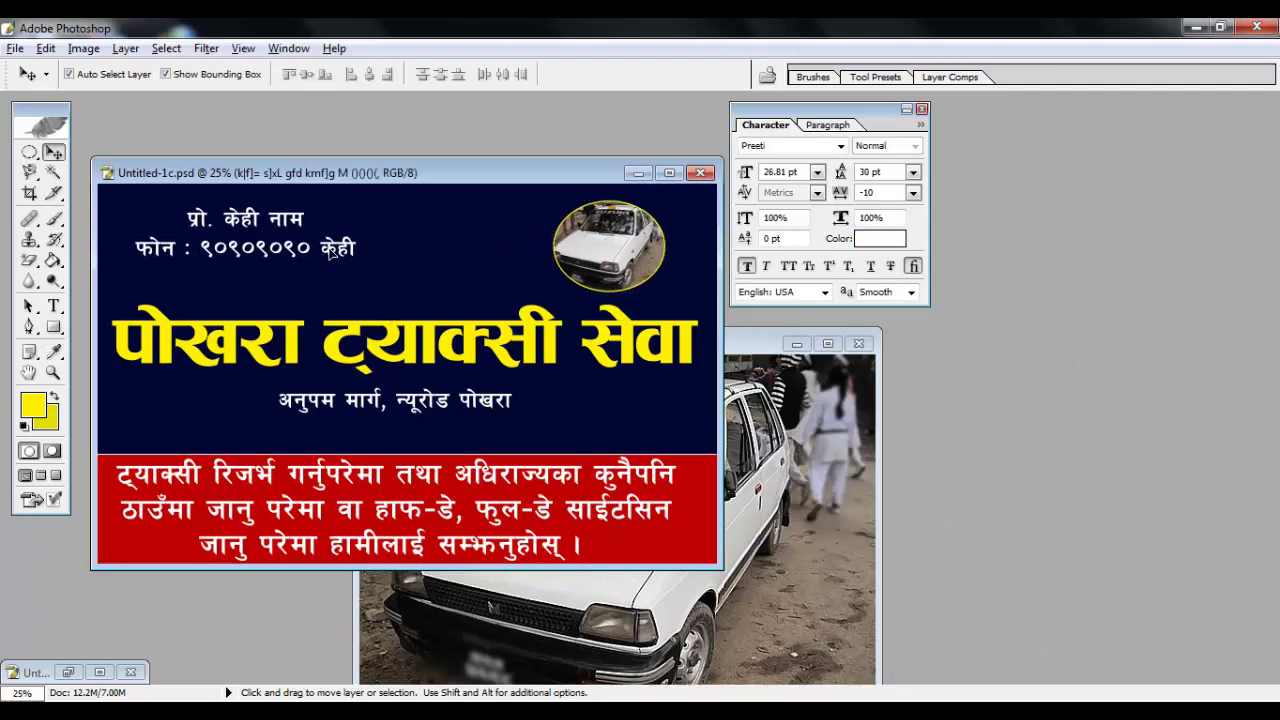
Reposition the card's document window and select the yellow headline layer
left_click(492, 244)
left_click_drag(491, 166, 491, 120)
left_click(921, 108)
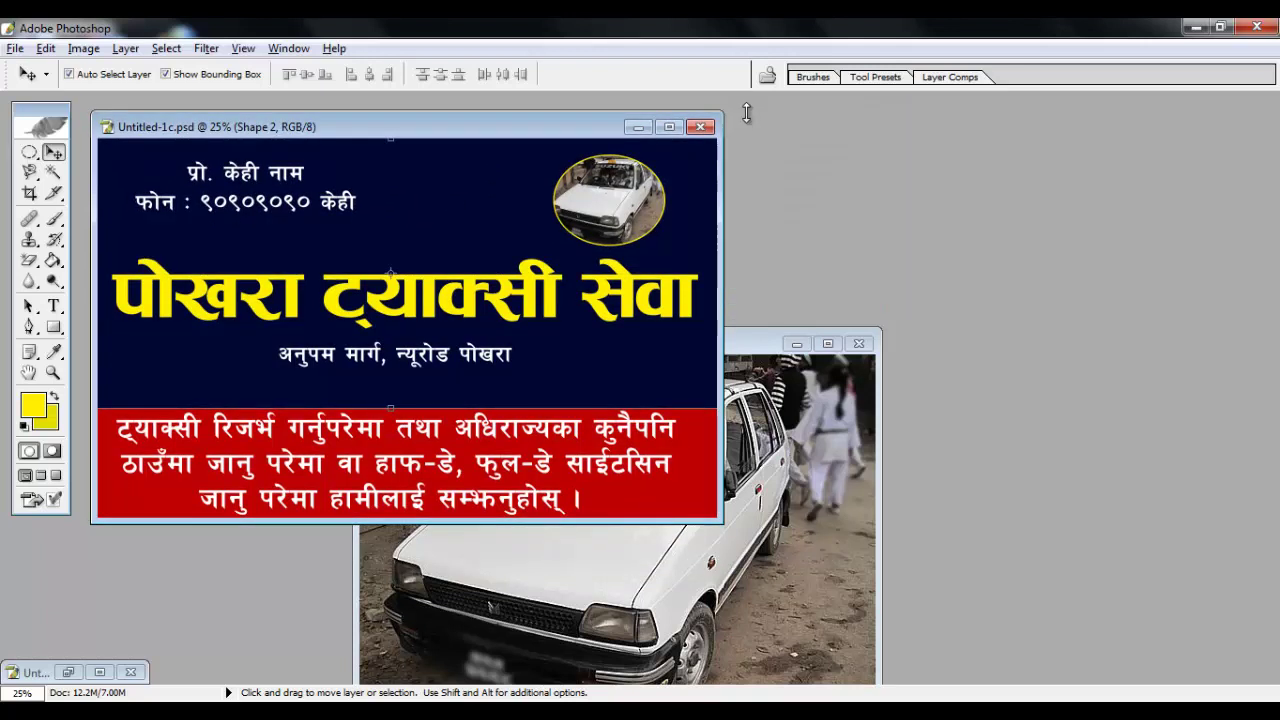
left_click_drag(612, 127, 642, 141)
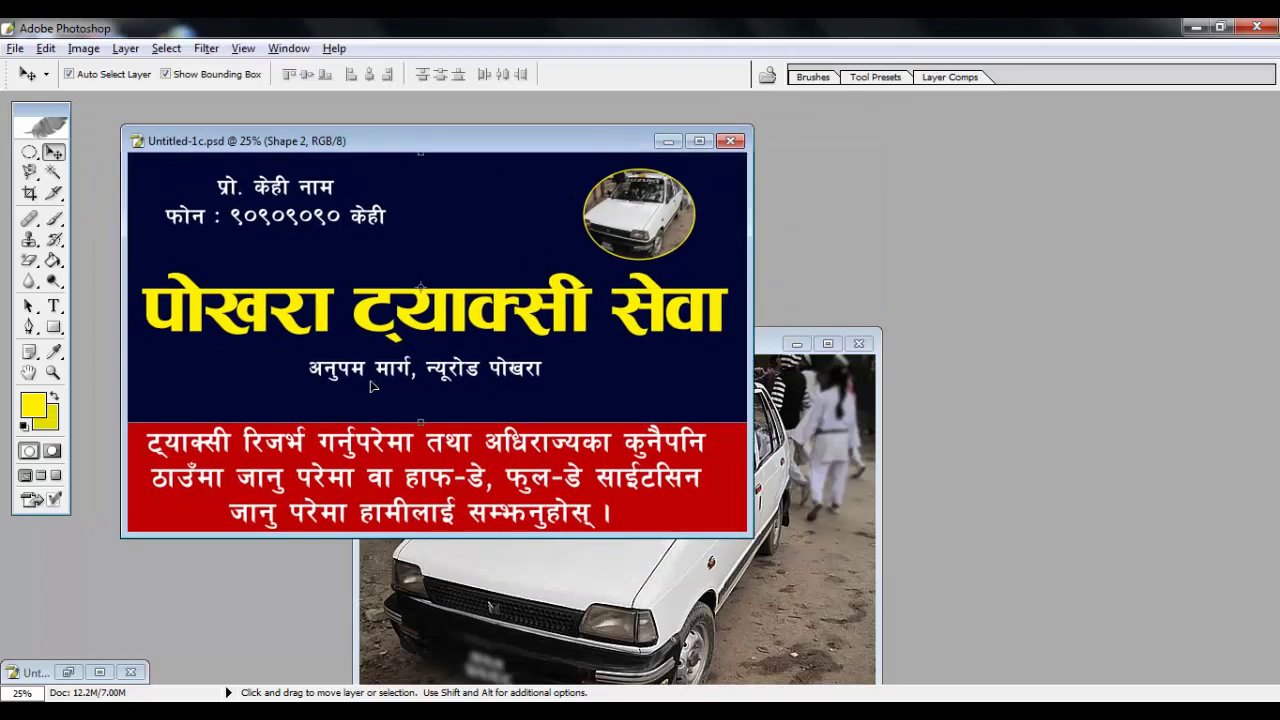
left_click(185, 321)
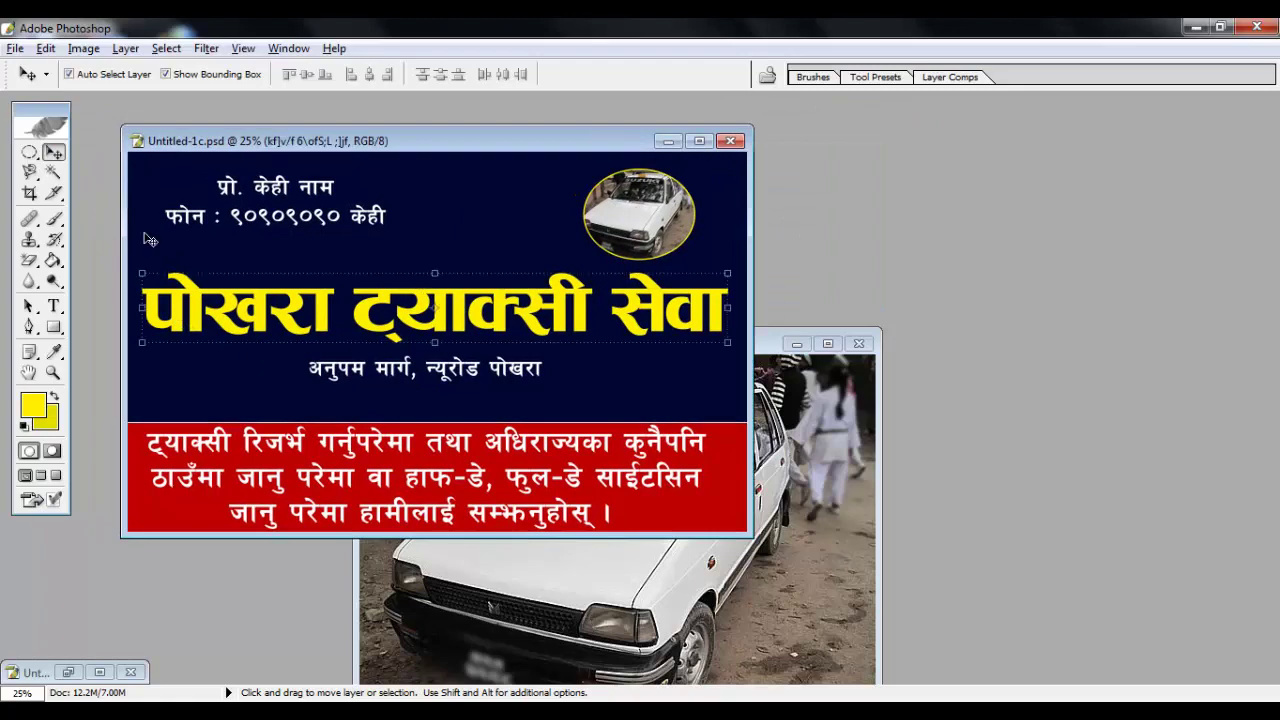
left_click(125, 48)
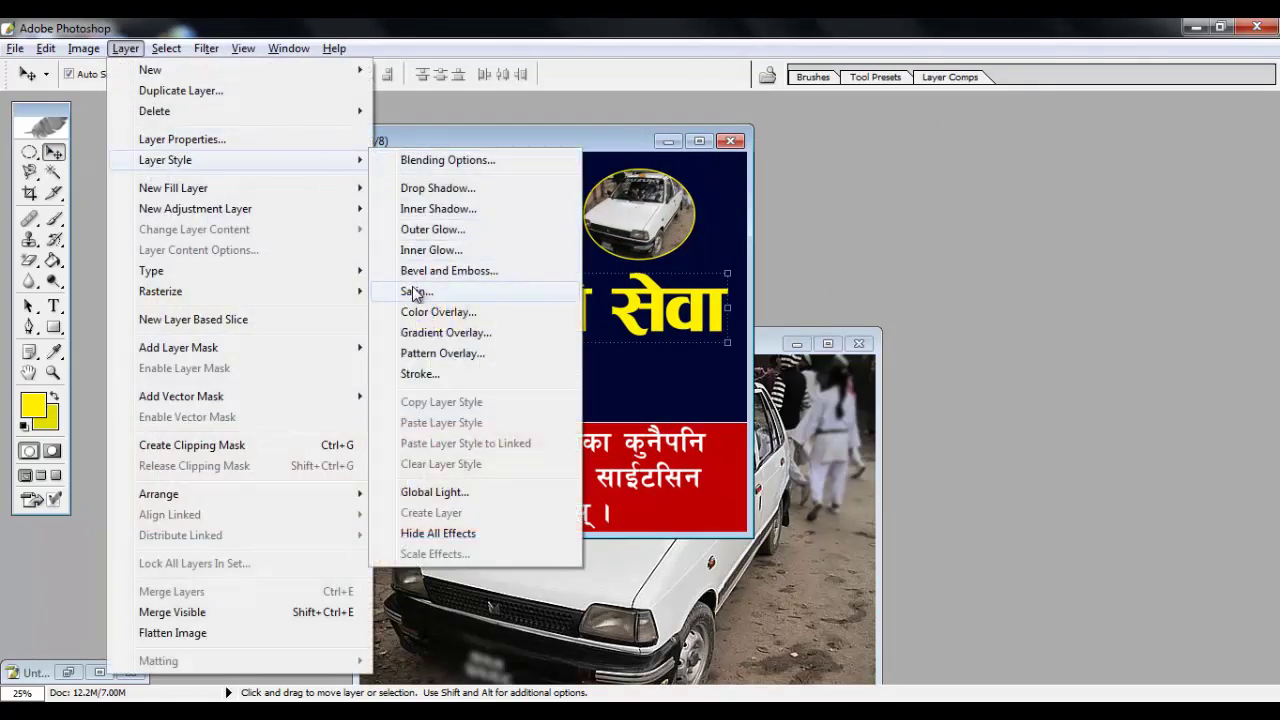
left_click(433, 229)
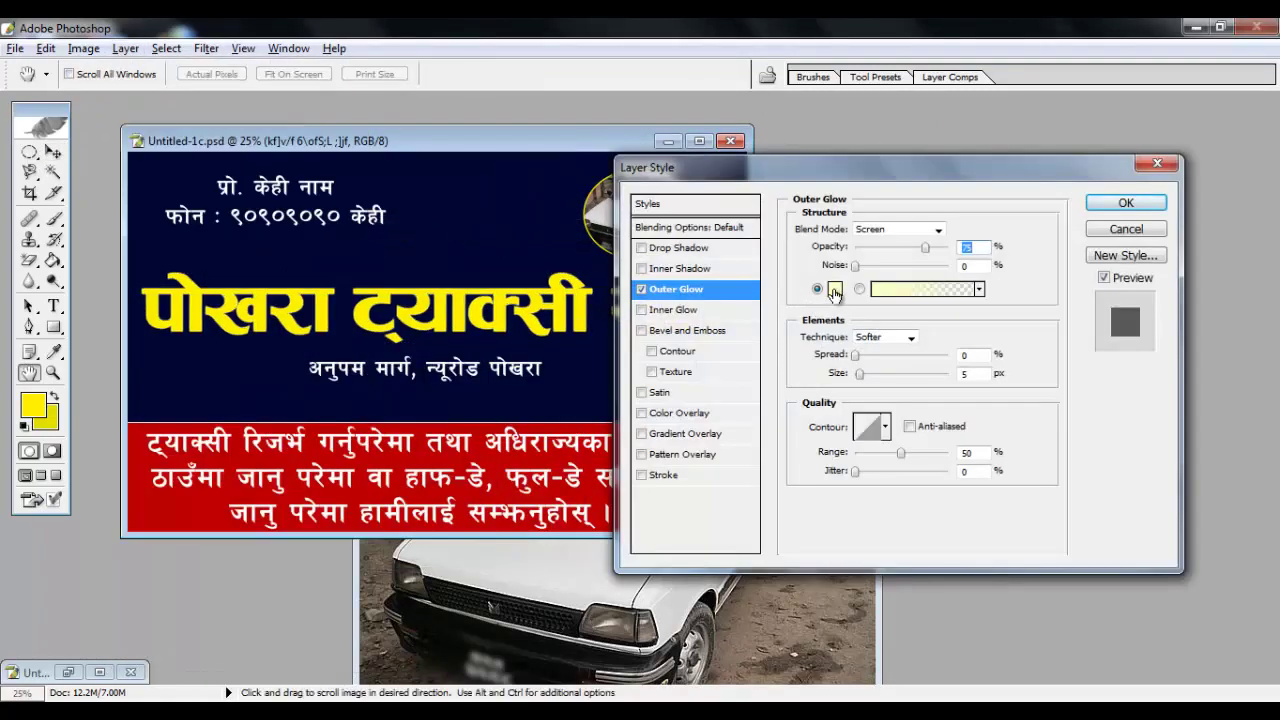
left_click(834, 289)
left_click(1276, 389)
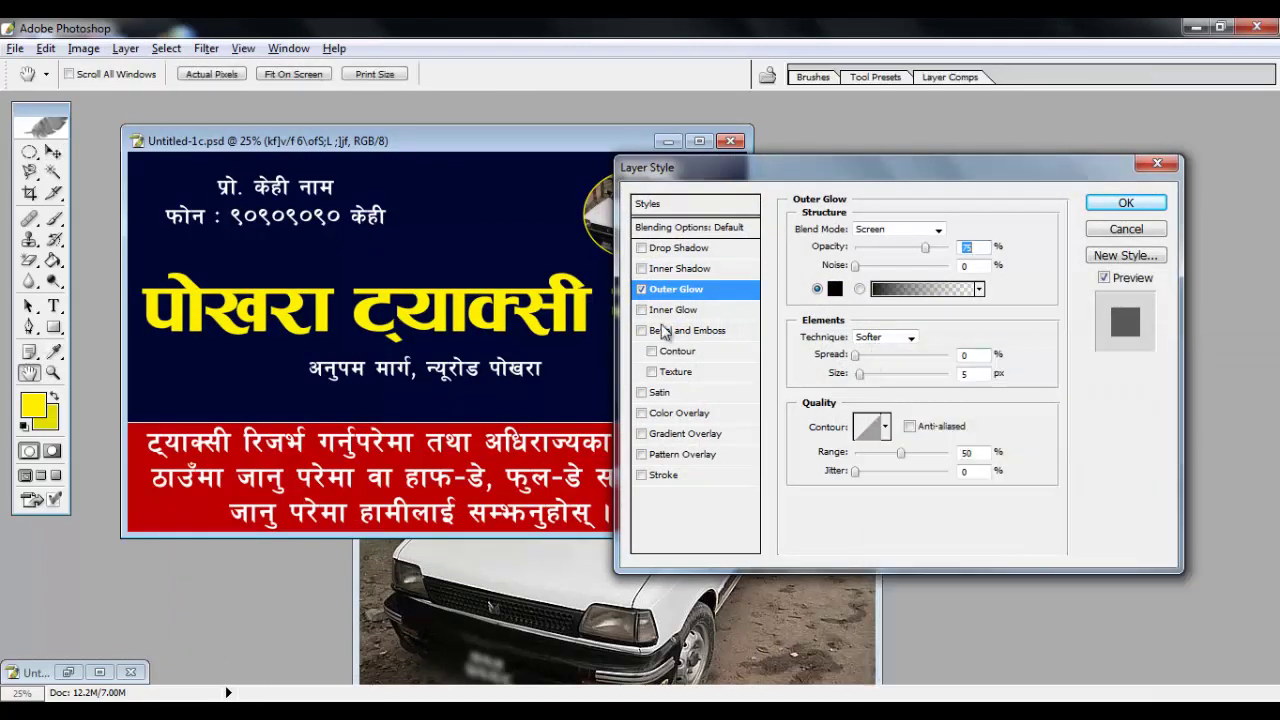
left_click(835, 289)
left_click(590, 470)
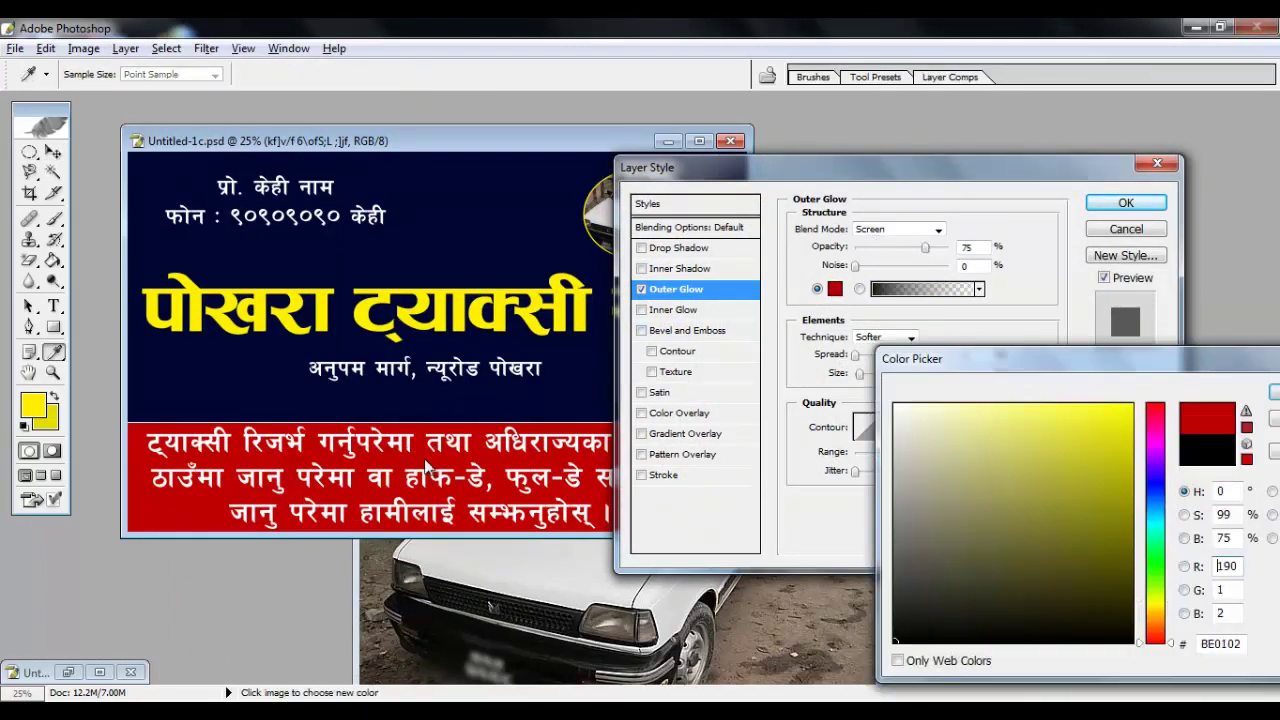
left_click(1276, 389)
mouse_move(856, 355)
left_mouse_down()
mouse_move(884, 356)
mouse_move(852, 373)
left_mouse_up()
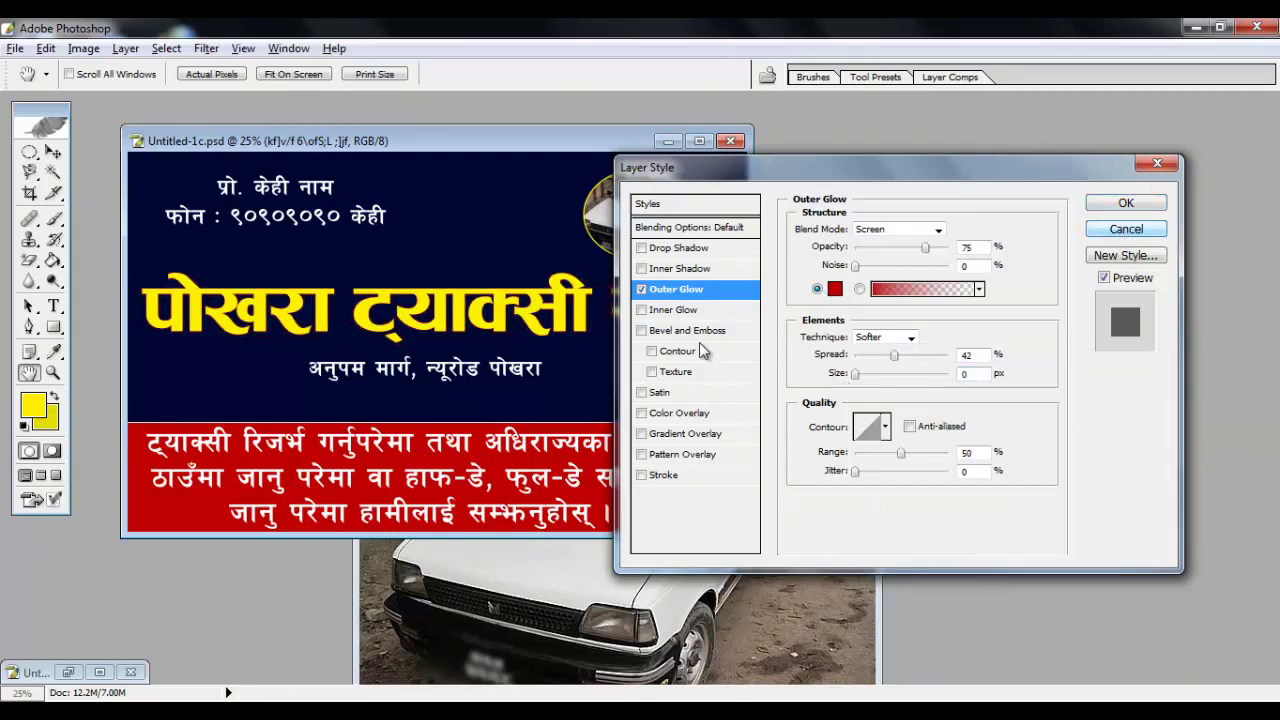
left_click(1127, 229)
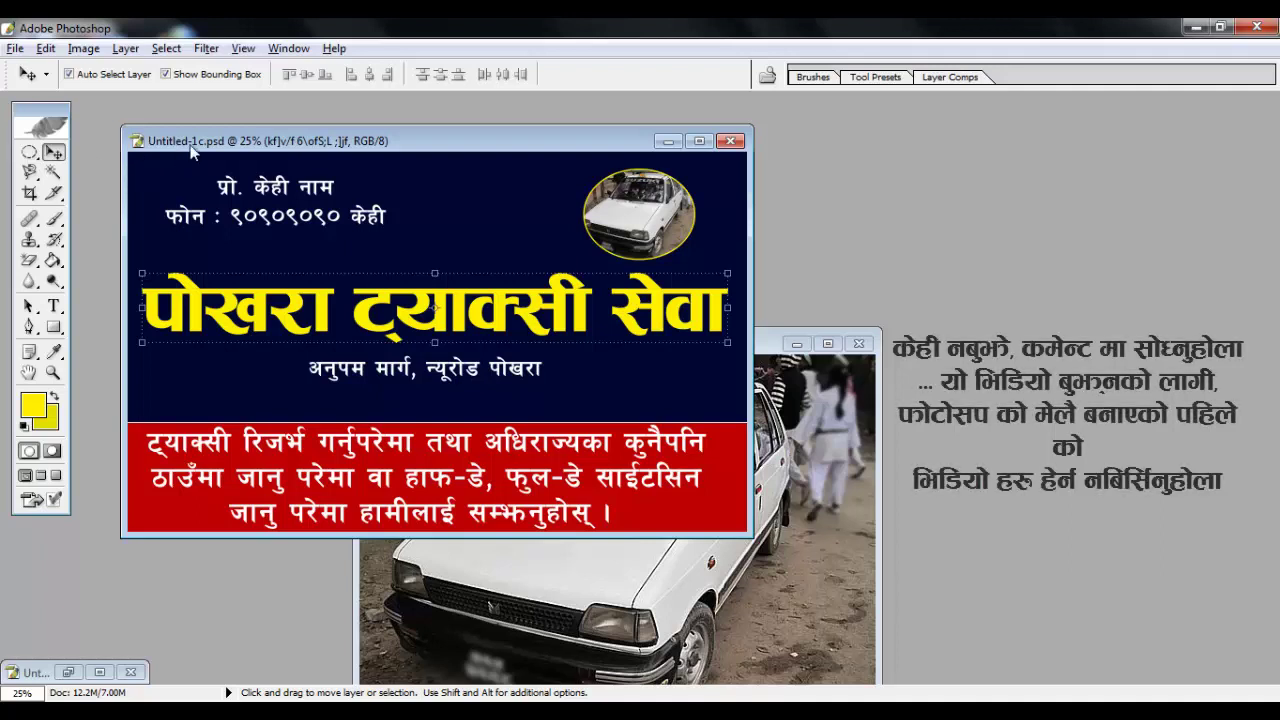
Nudge the red-band text up slightly
left_click(482, 366)
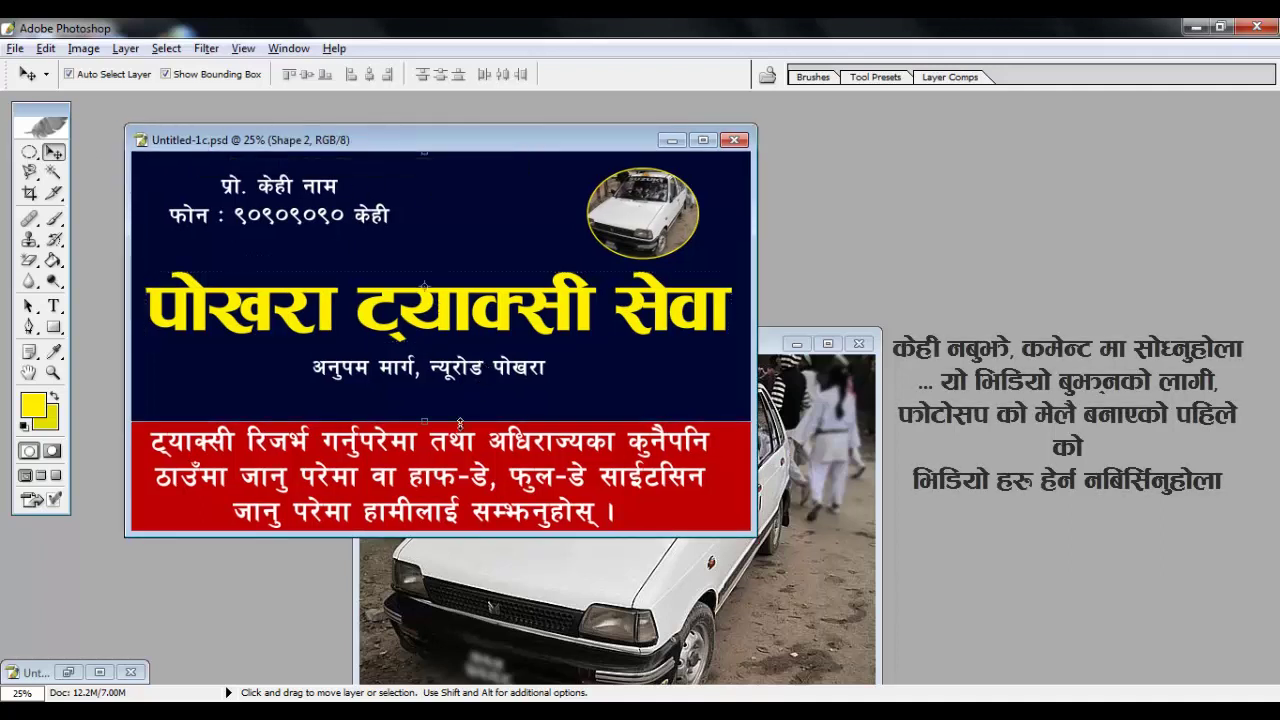
key("ctrl+t")
key("Return")
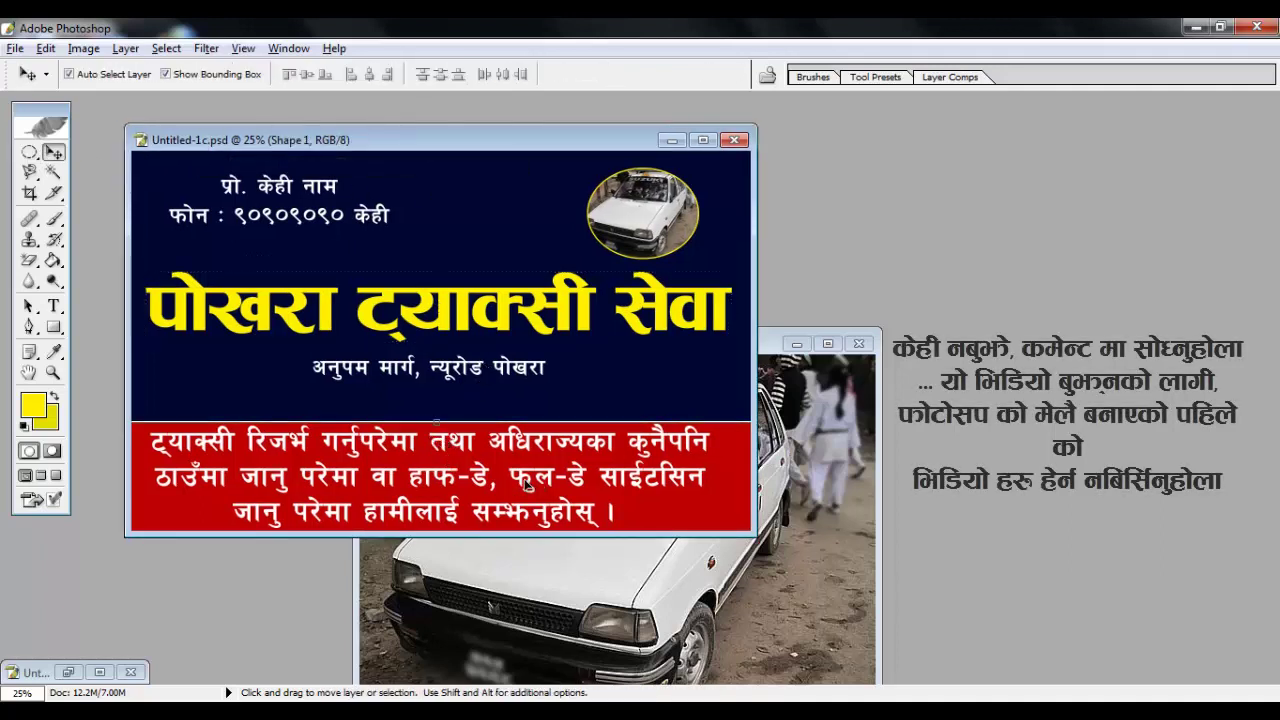
left_click(522, 478)
key("Up")
key("Up")
key("Up")
key("Up")
key("Up")
key("Up")
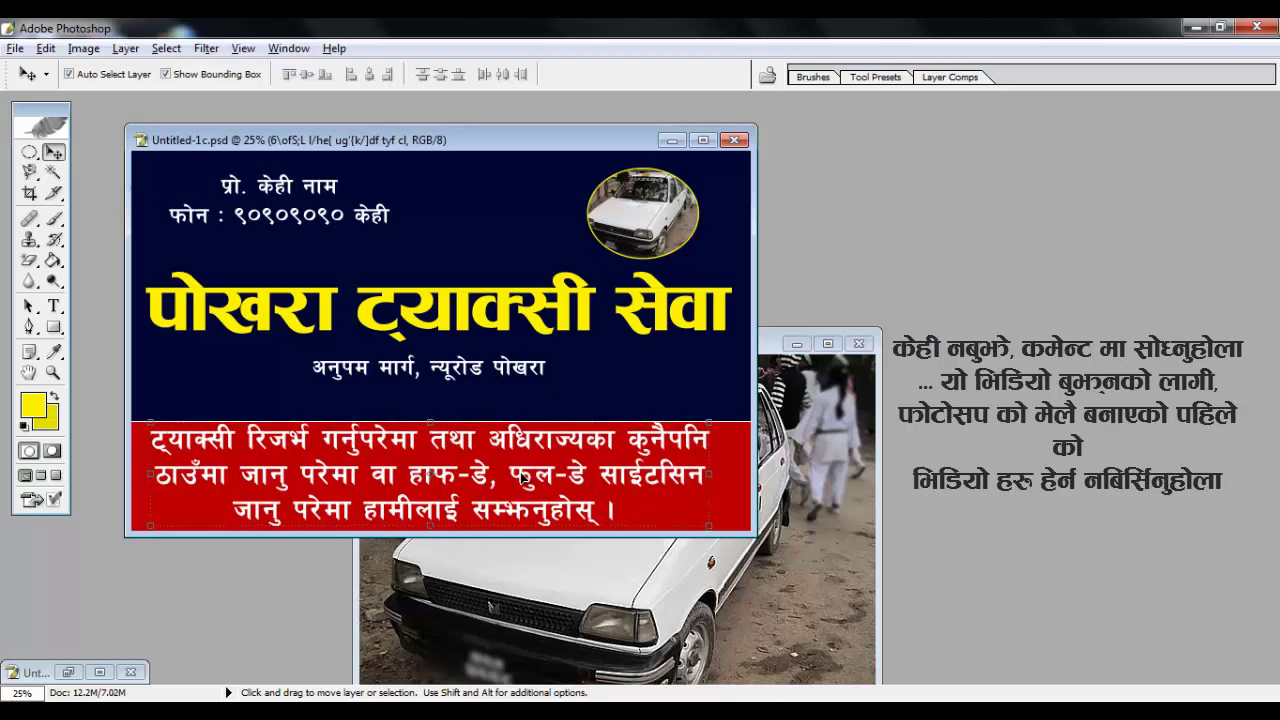
left_click(454, 251)
left_click_drag(384, 148, 410, 143)
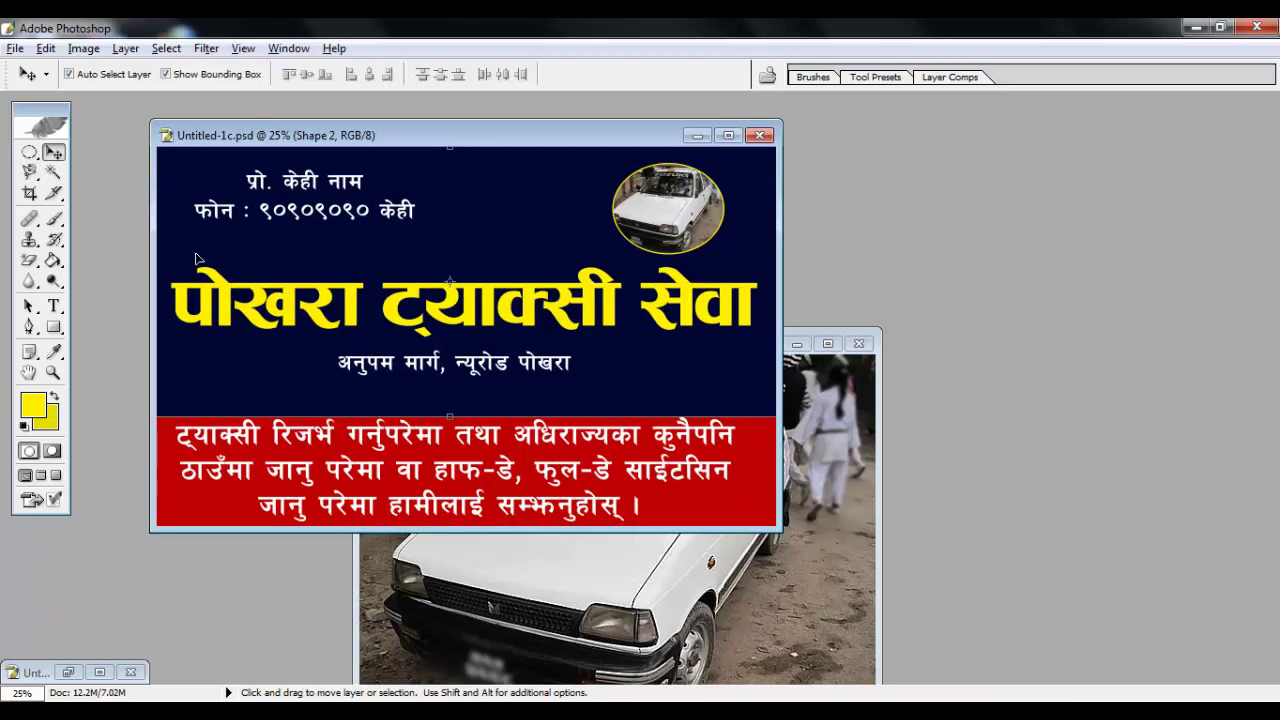
Start Save As for the card with JPEG chosen as the format
left_click(15, 50)
left_click(68, 274)
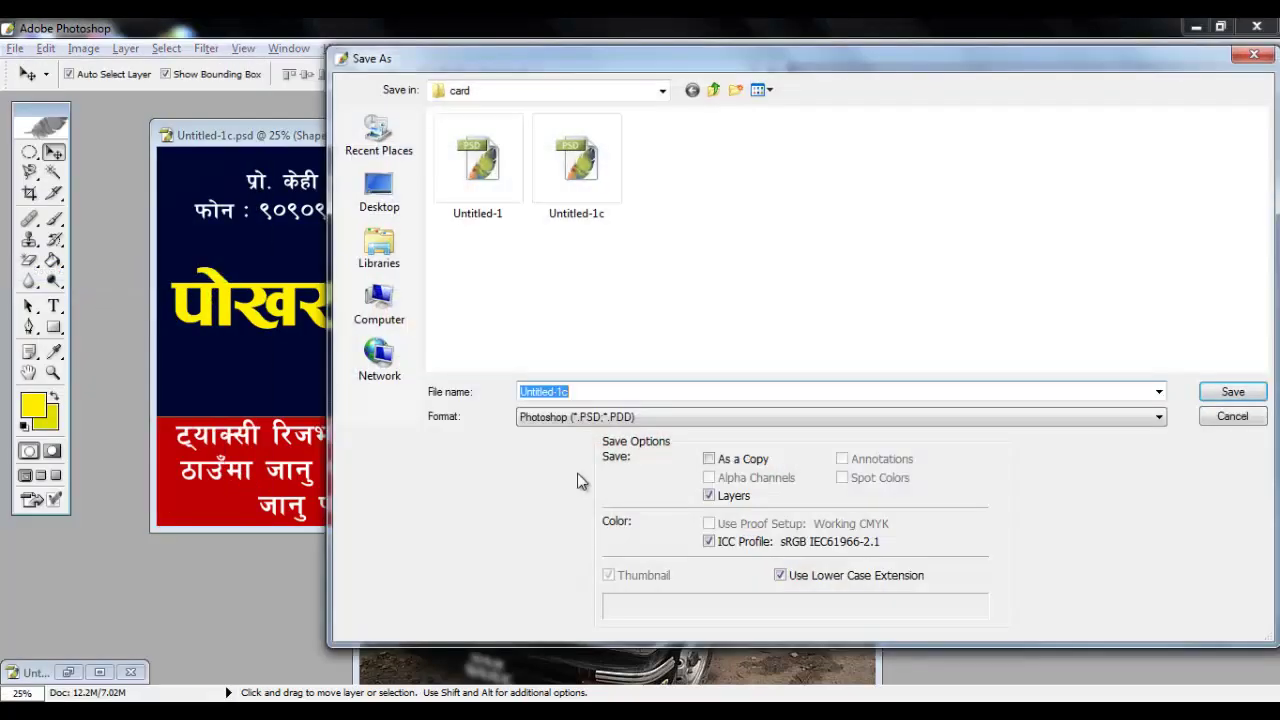
left_click(548, 417)
left_click(560, 516)
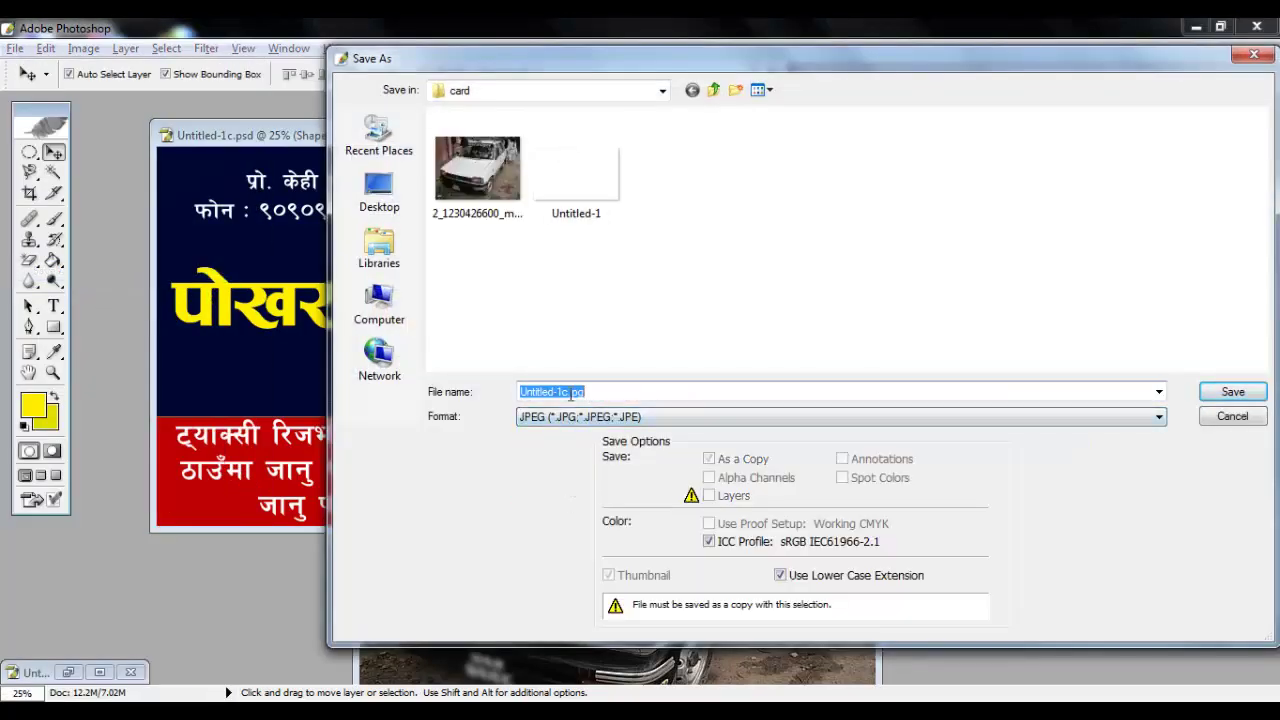